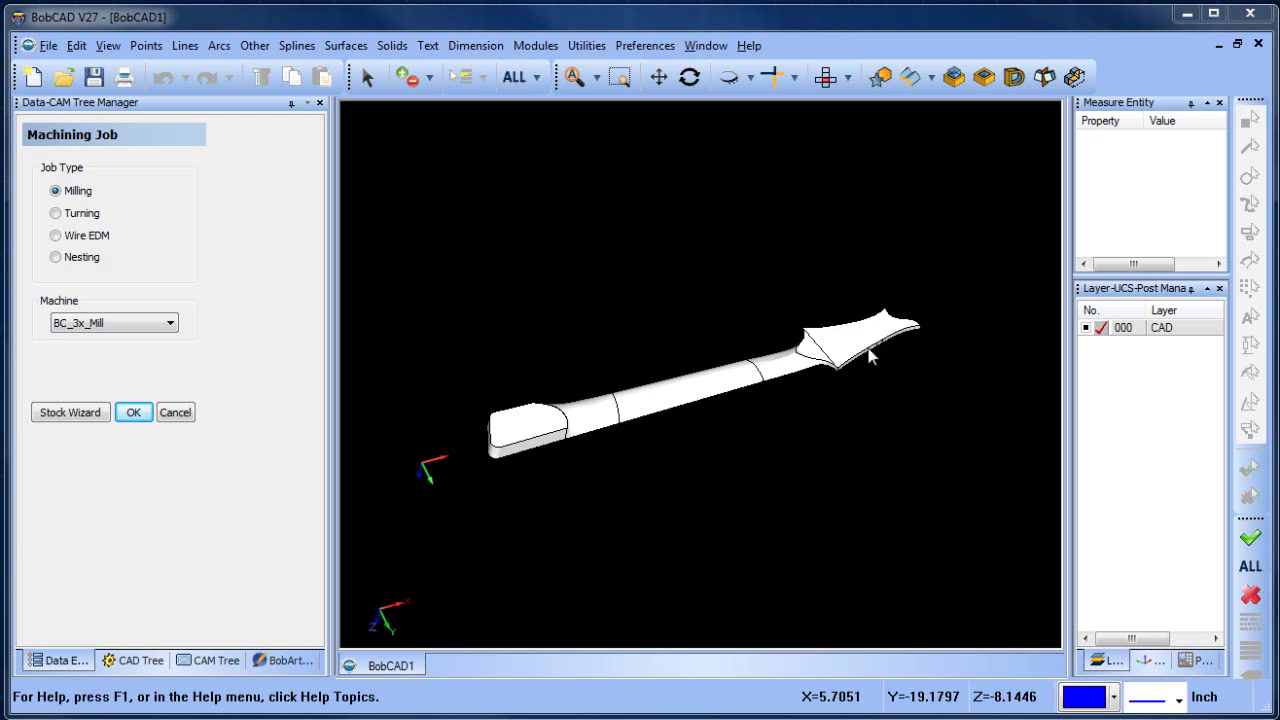
Define the milling job's stock as a bounding box taken automatically from the workspace and continue to the machine setup.
scroll(689, 305, "down", 1)
left_click(689, 77)
left_click_drag(730, 470, 741, 408)
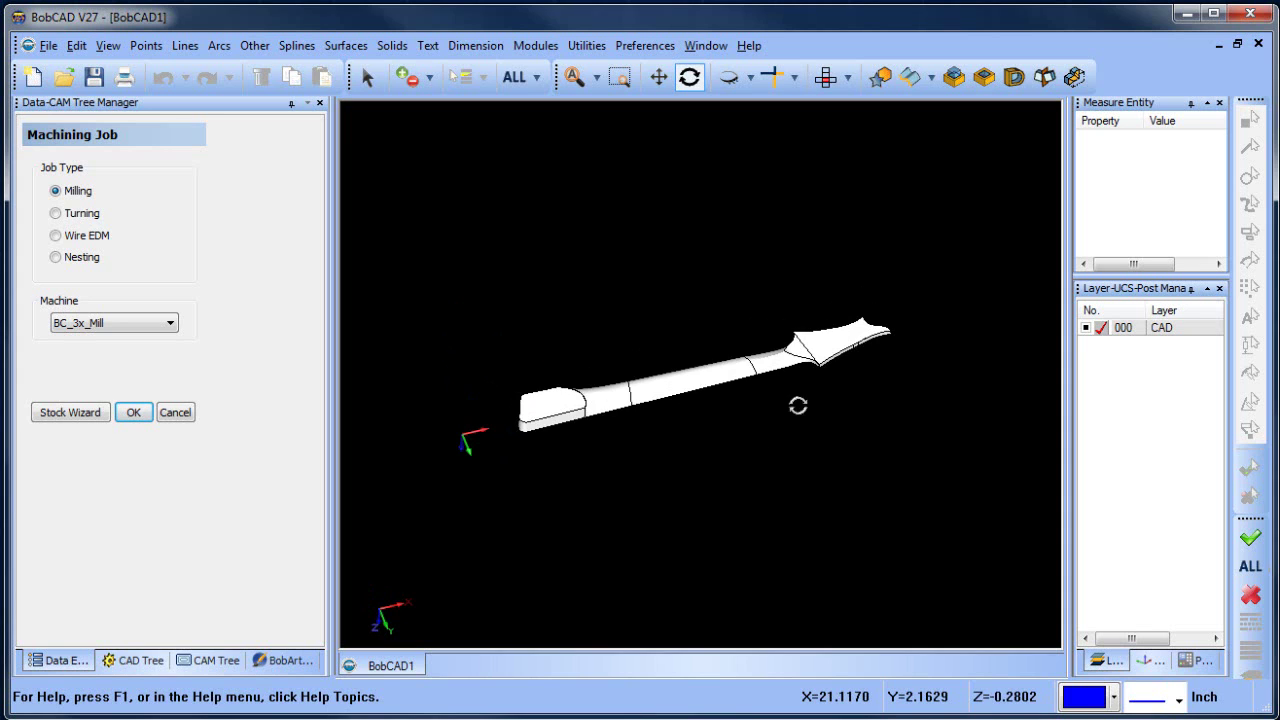
left_click(826, 77)
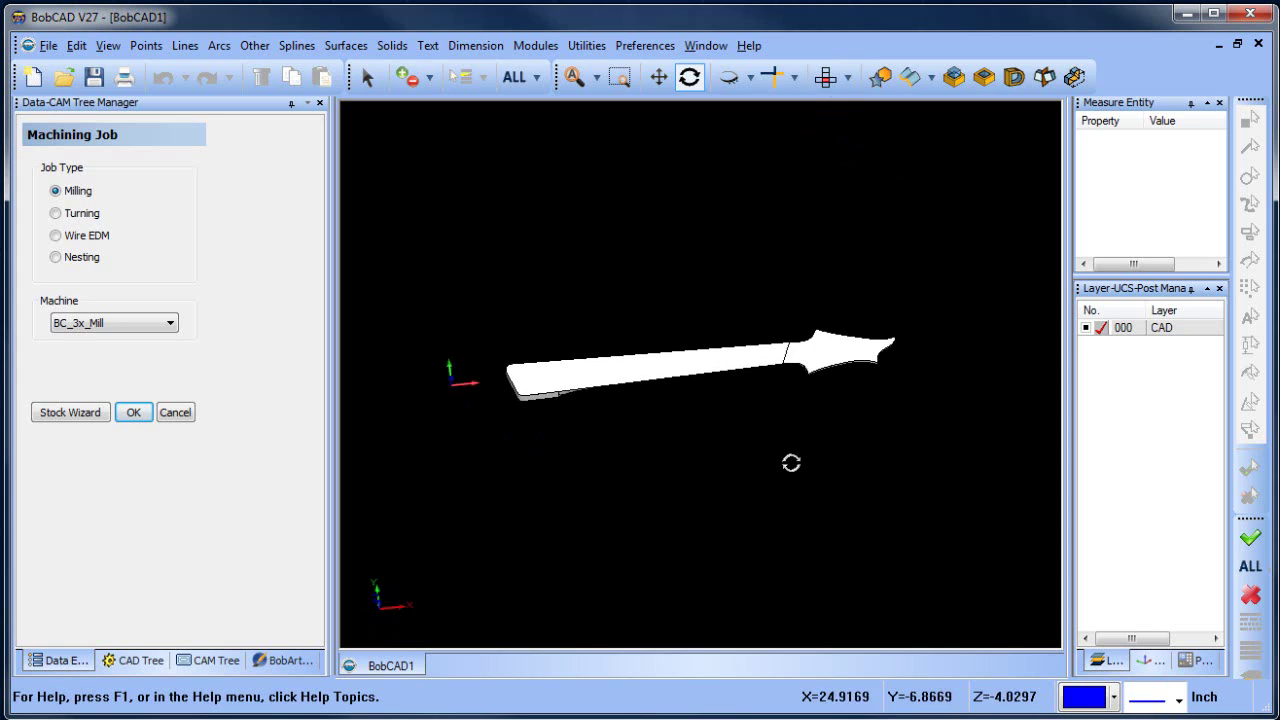
left_click_drag(791, 463, 834, 427)
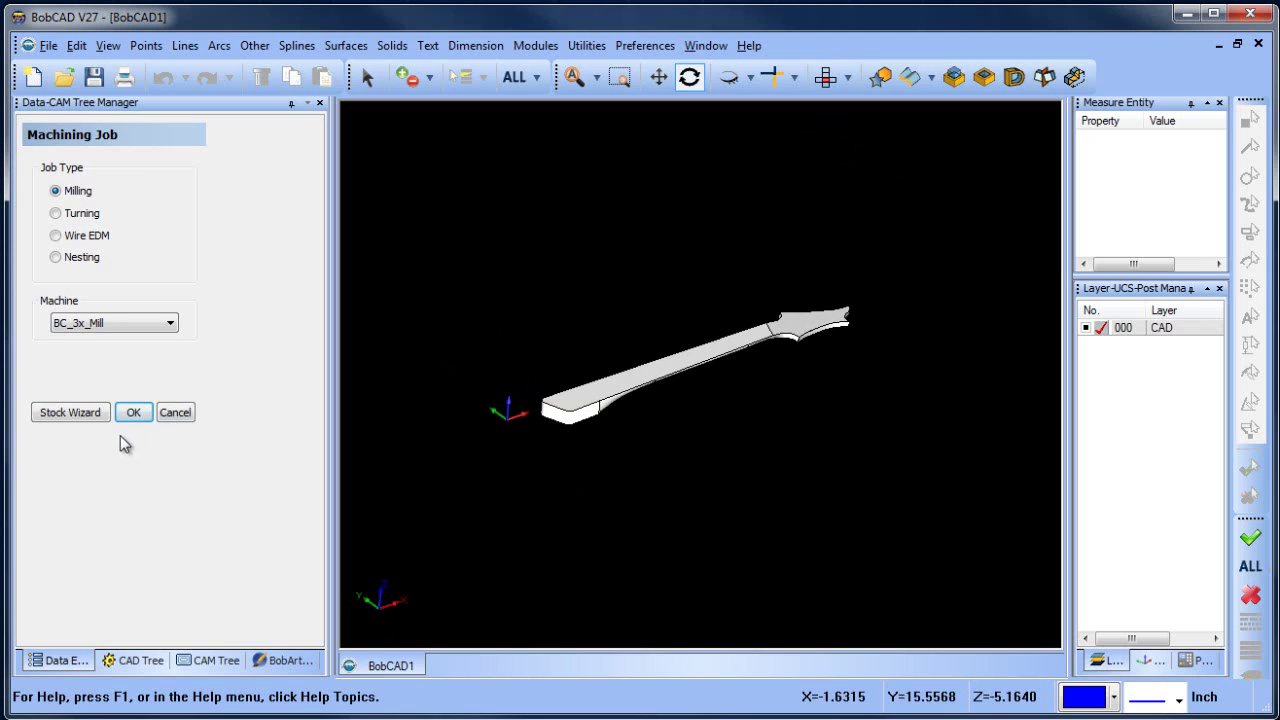
left_click(75, 413)
left_click(144, 382)
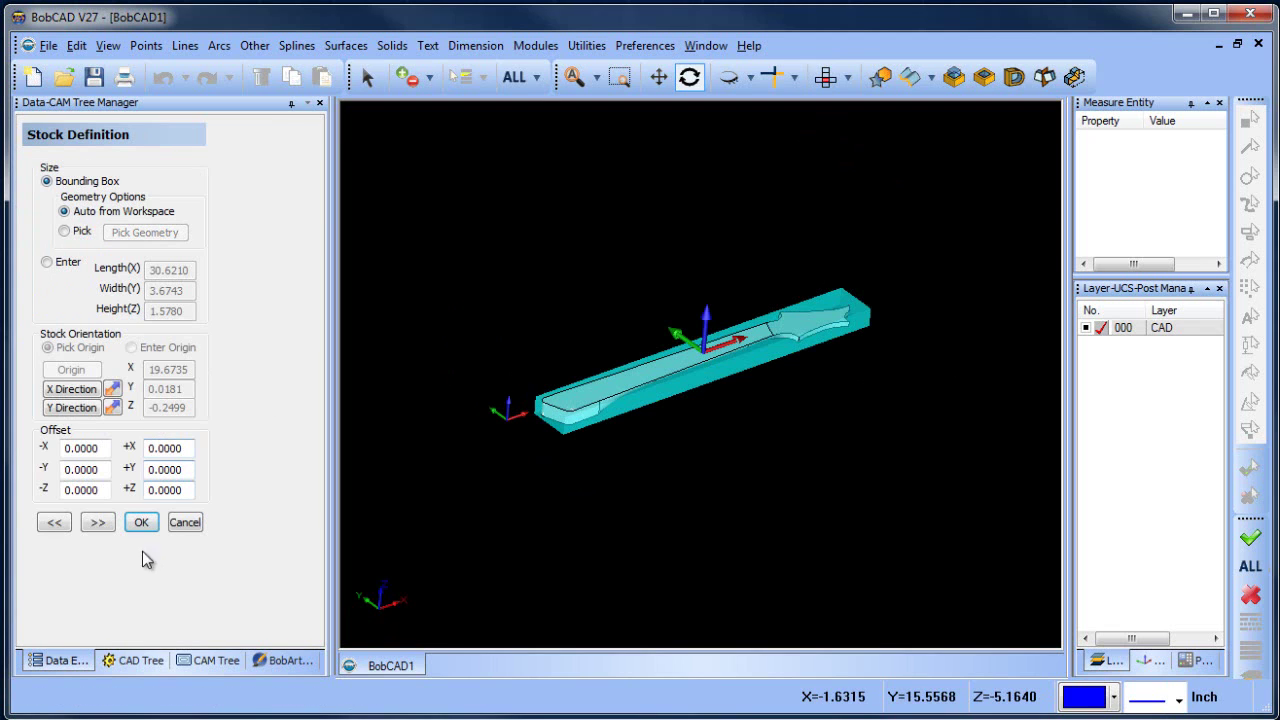
left_click(97, 523)
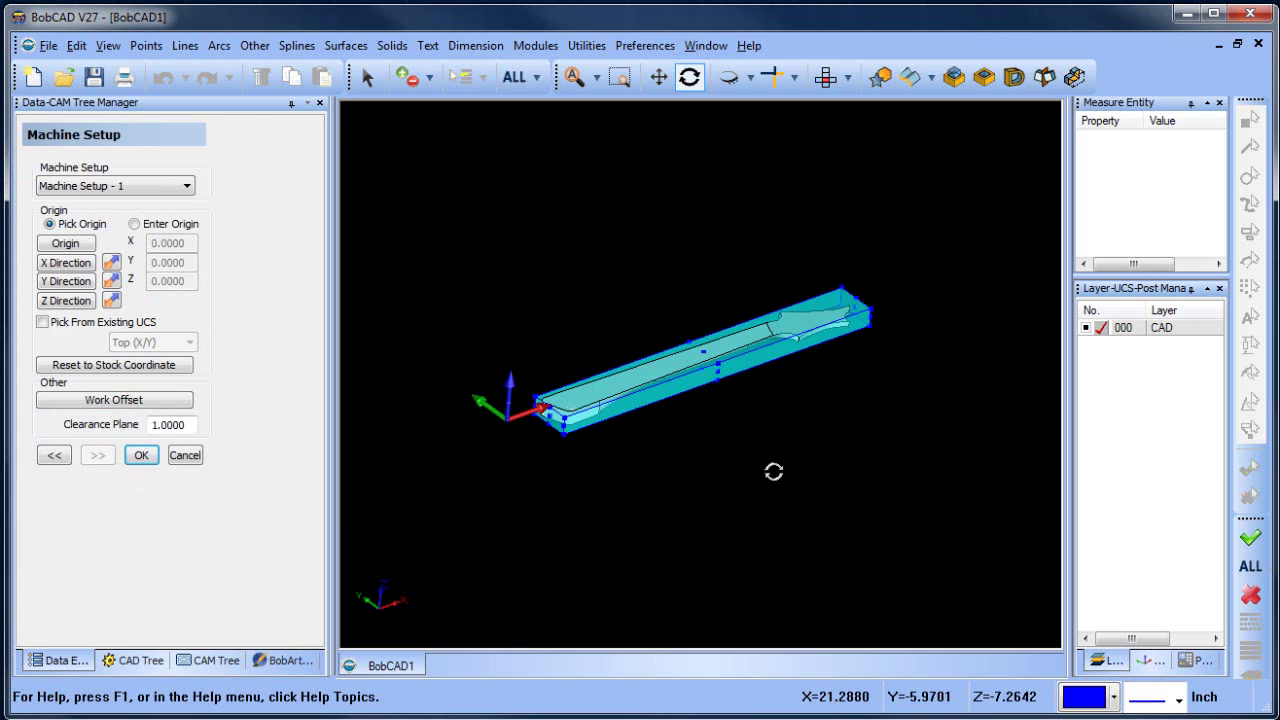
Save the part to the Desktop as BobCAD1 and reopen the saved file.
left_click(47, 45)
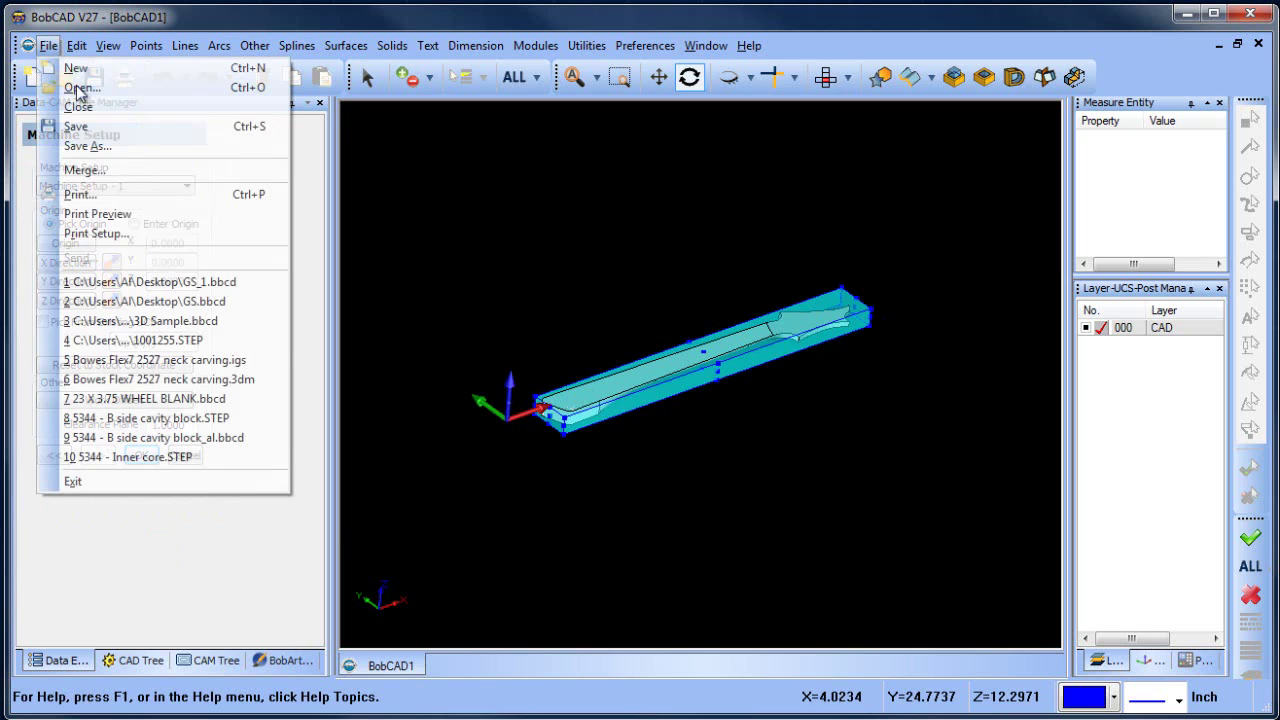
left_click(131, 146)
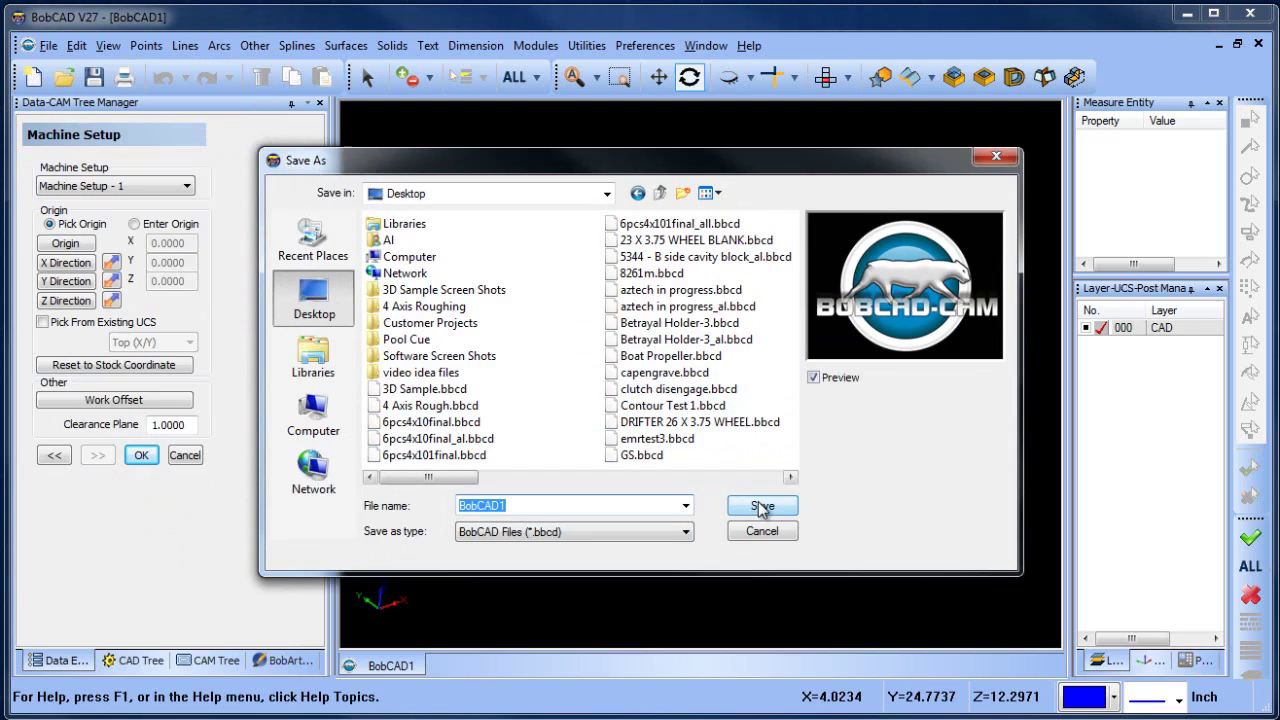
left_click(762, 506)
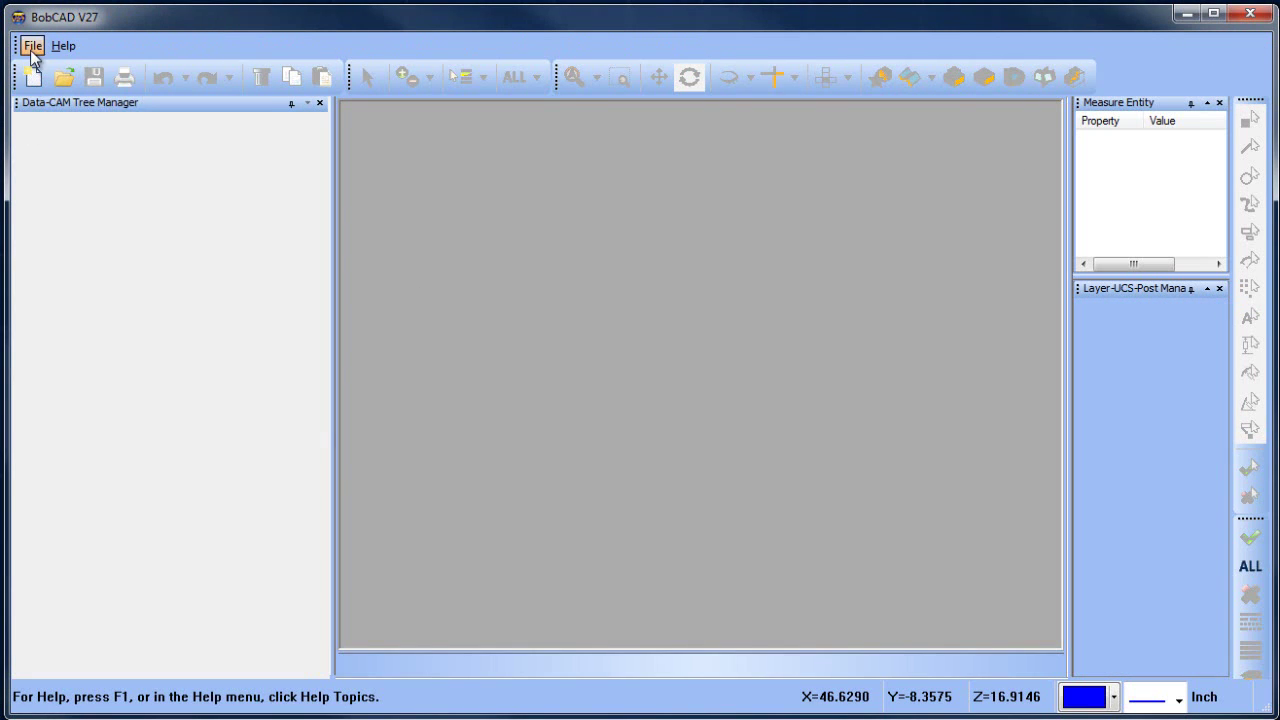
left_click(33, 45)
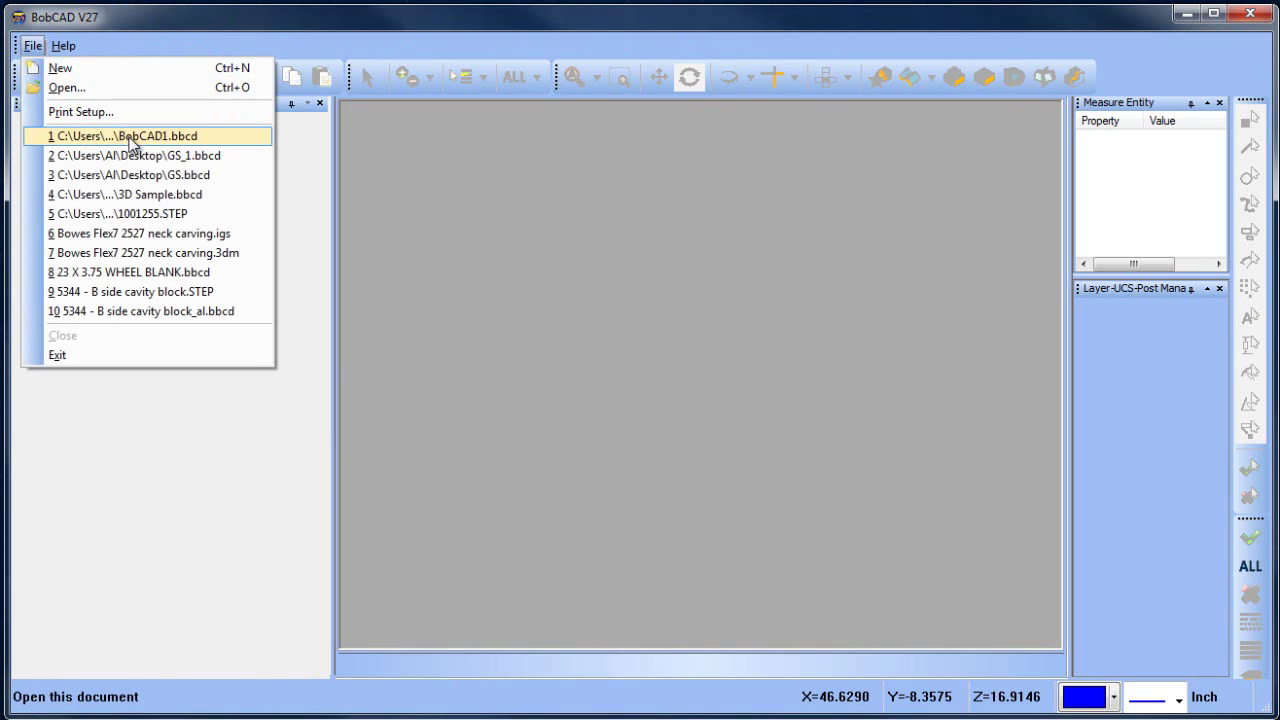
left_click(130, 140)
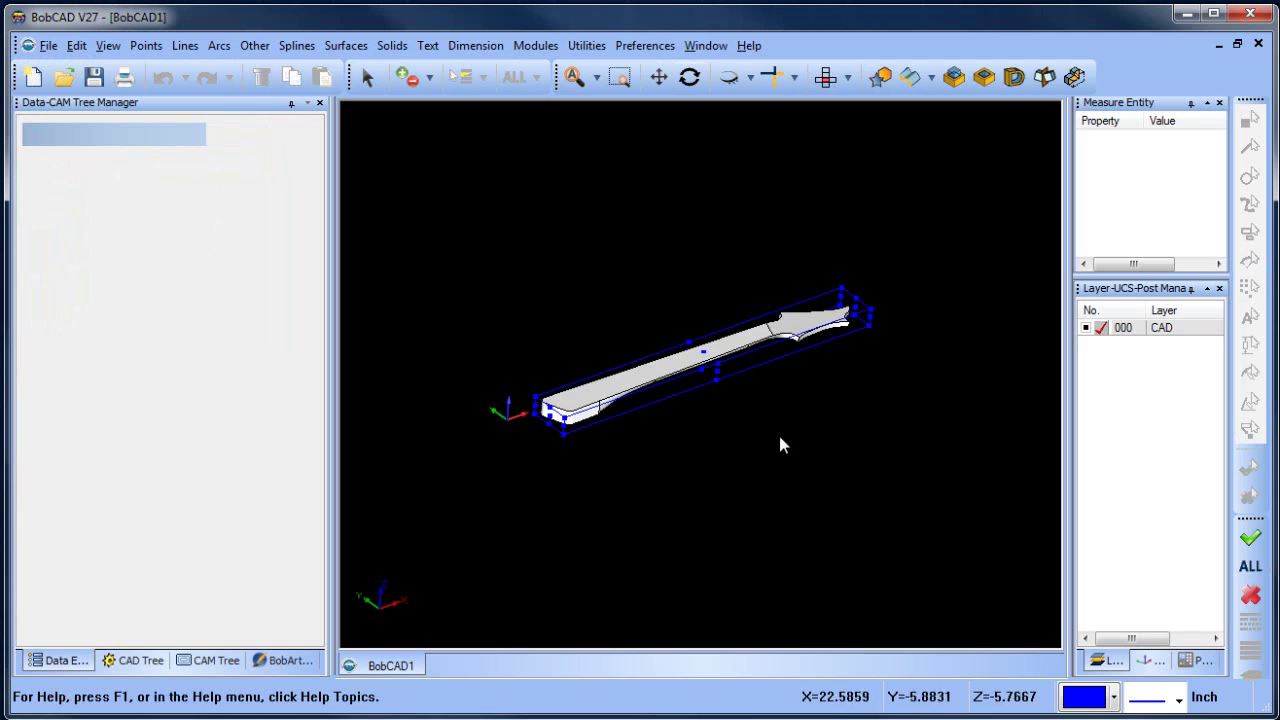
Translate the neck model and stock wireframe together from the stock's top-face center point to X 0, Y 0, Z 0.
mouse_move(780, 440)
middle_mouse_down()
mouse_move(783, 331)
mouse_move(783, 460)
mouse_move(748, 417)
middle_mouse_up()
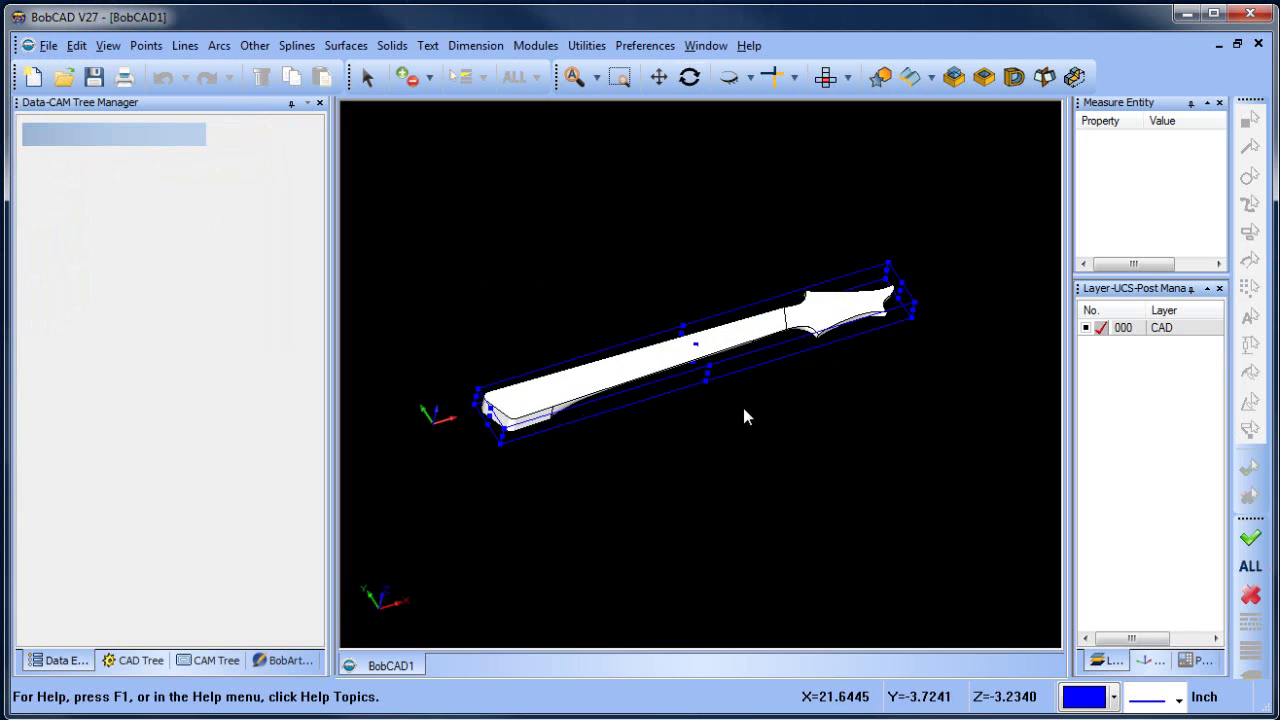
scroll(742, 408, "down", 1)
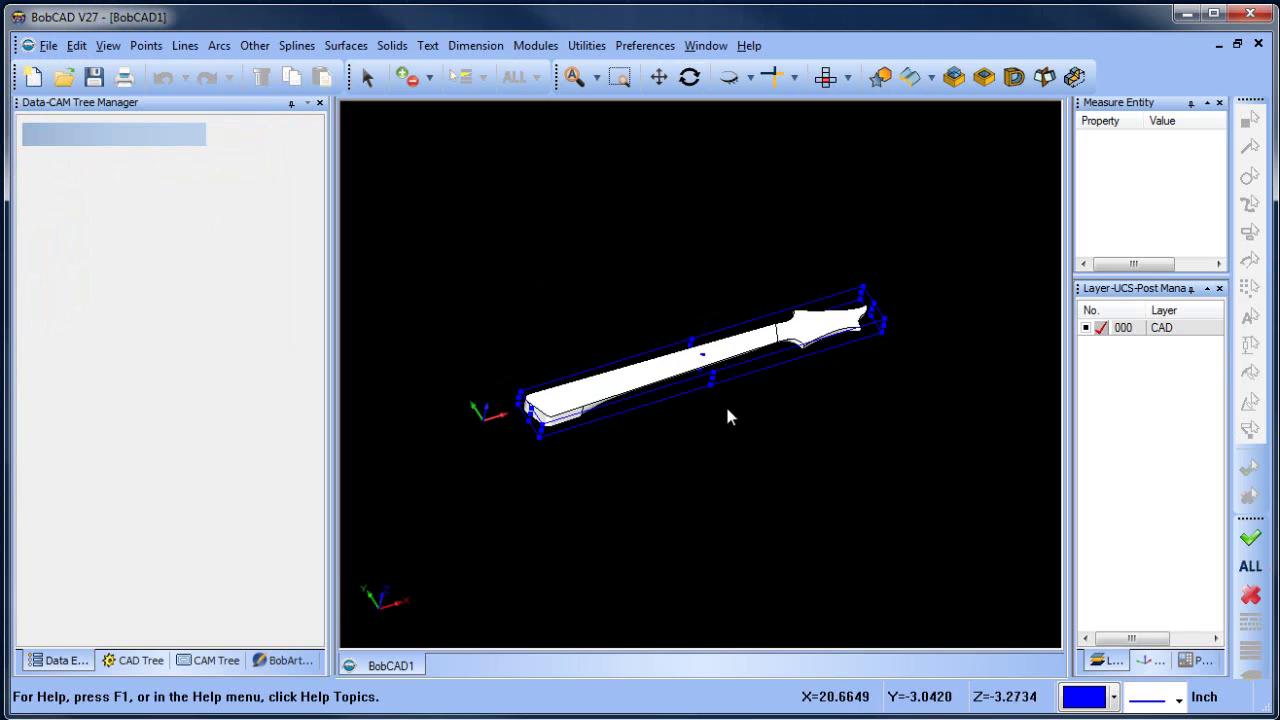
middle_click_drag(741, 427, 783, 410, "ctrl")
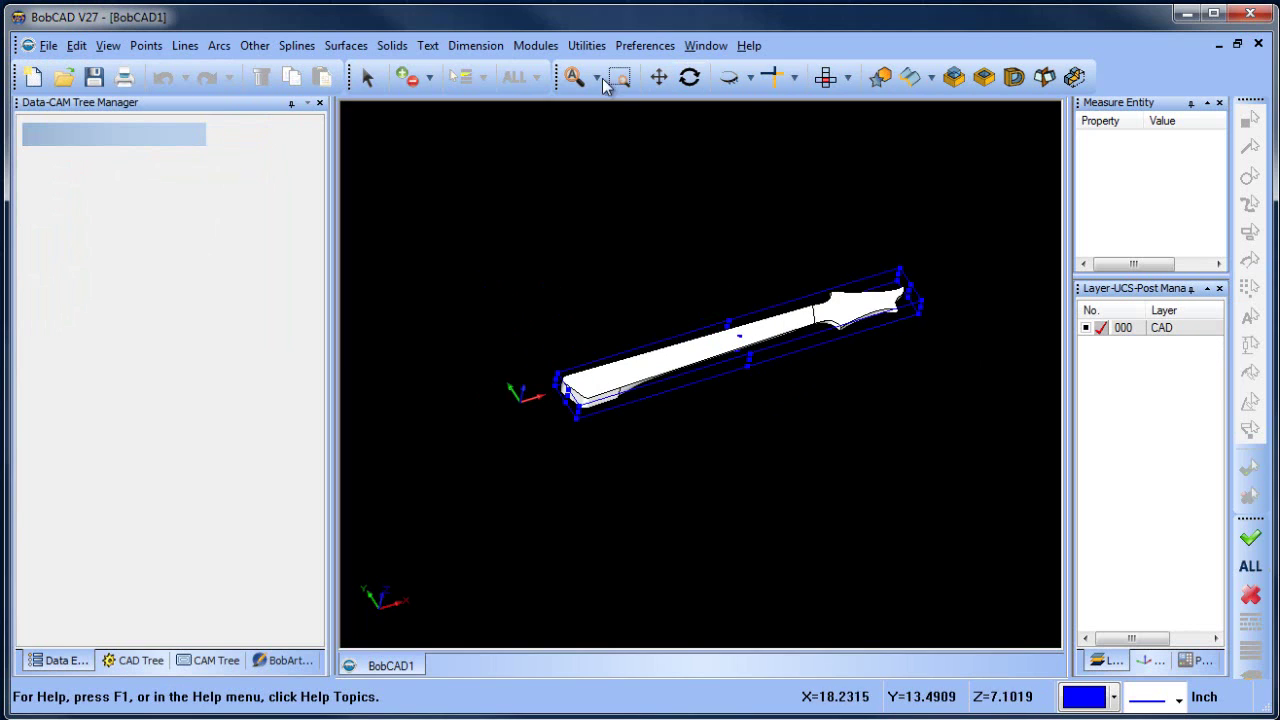
left_click(586, 45)
left_click(640, 130)
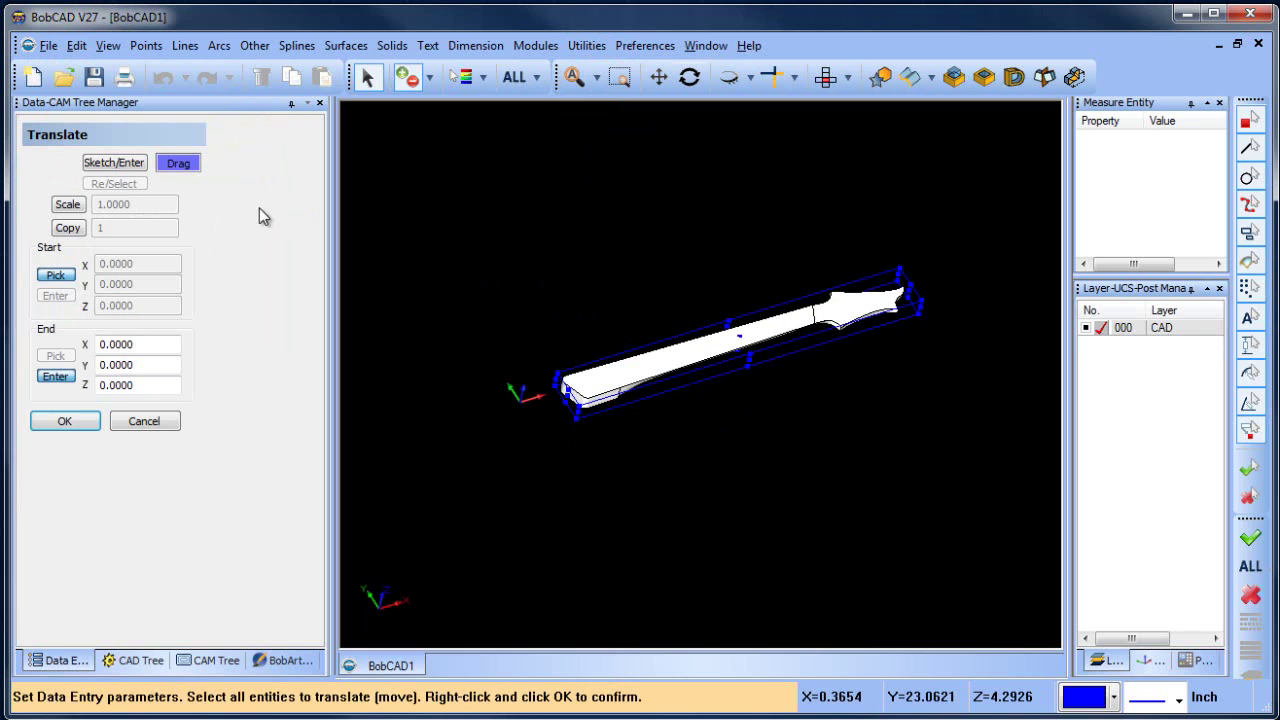
left_click(112, 165)
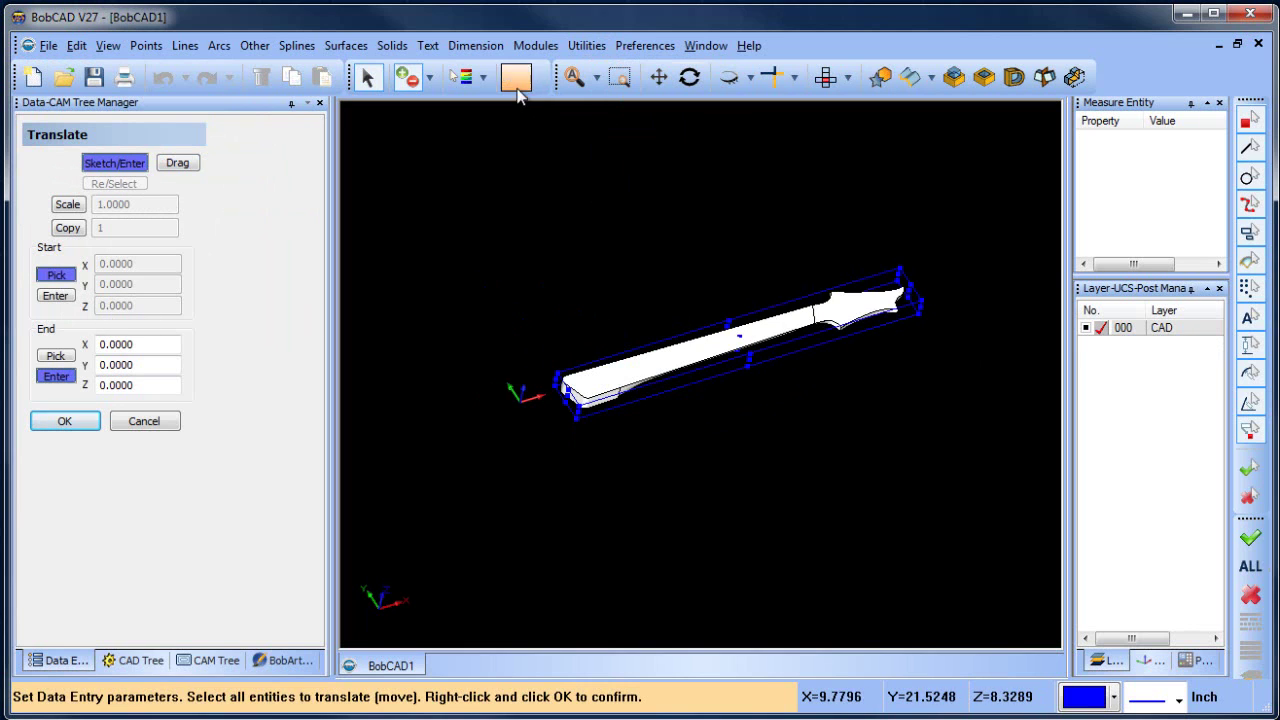
left_click(514, 77)
right_click(637, 184)
left_click(686, 199)
scroll(742, 368, "up", 5)
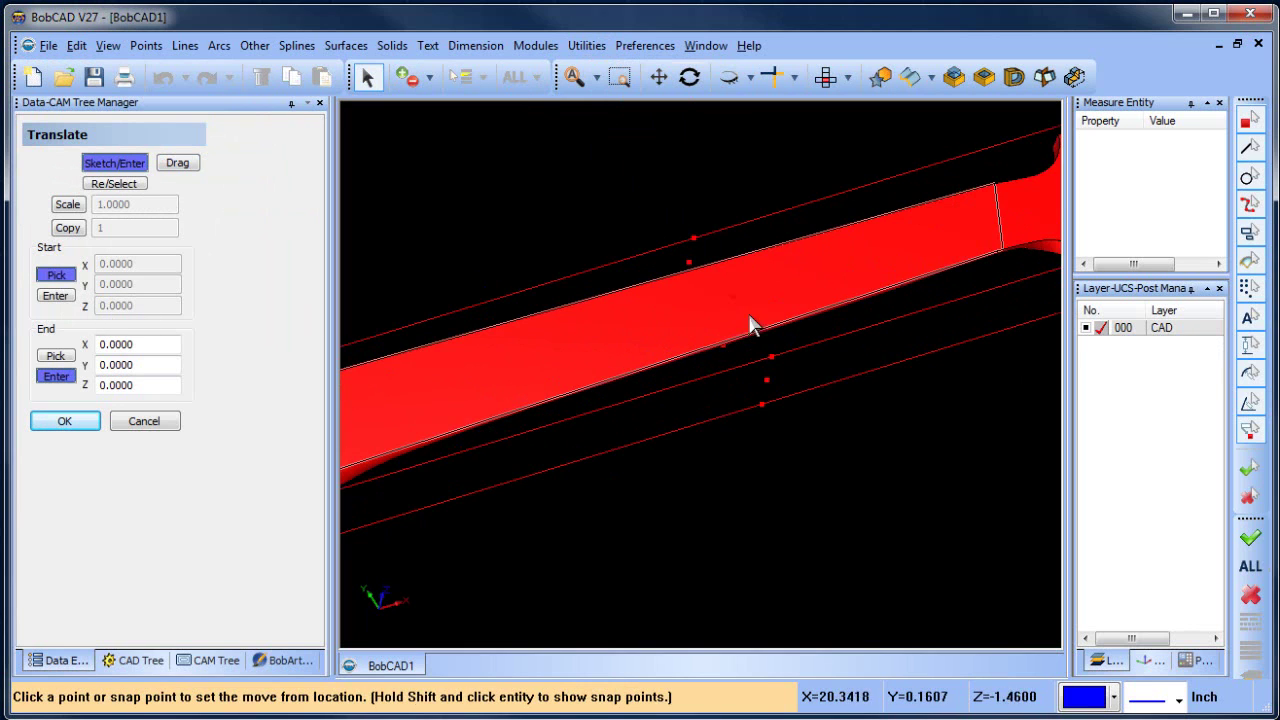
middle_click_drag(719, 311, 711, 272)
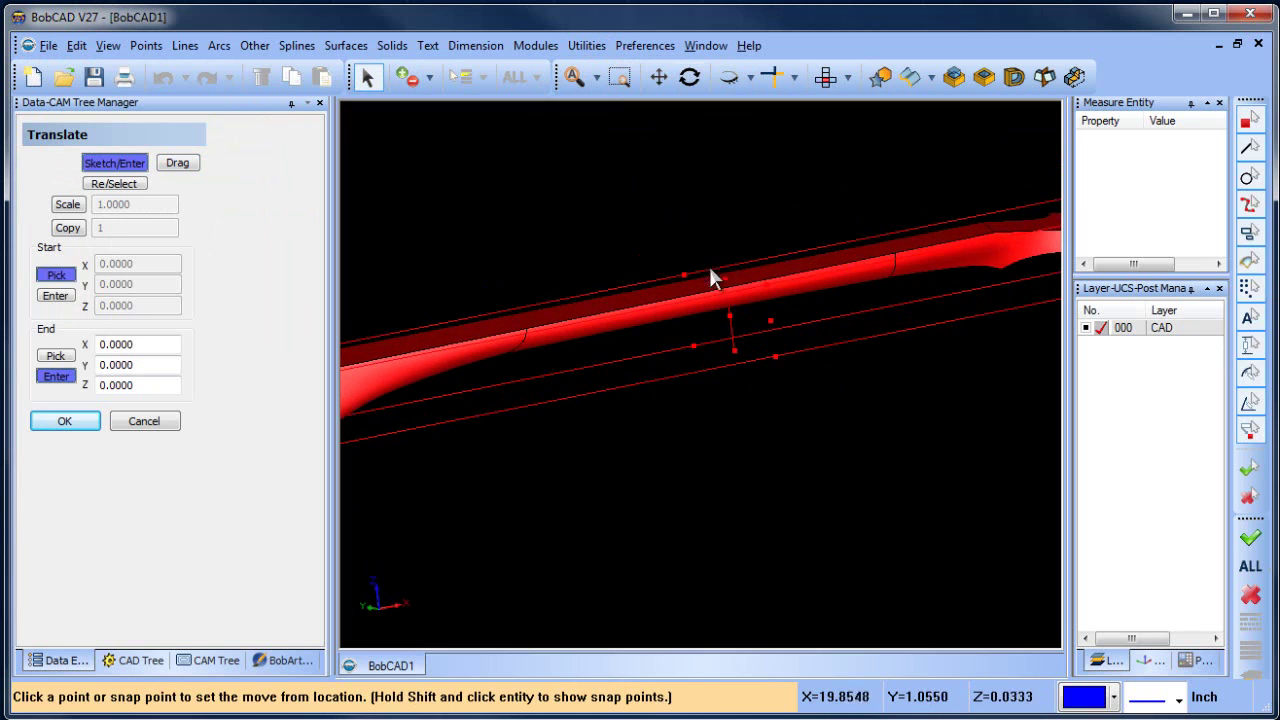
scroll(669, 229, "down", 3)
right_click(666, 214)
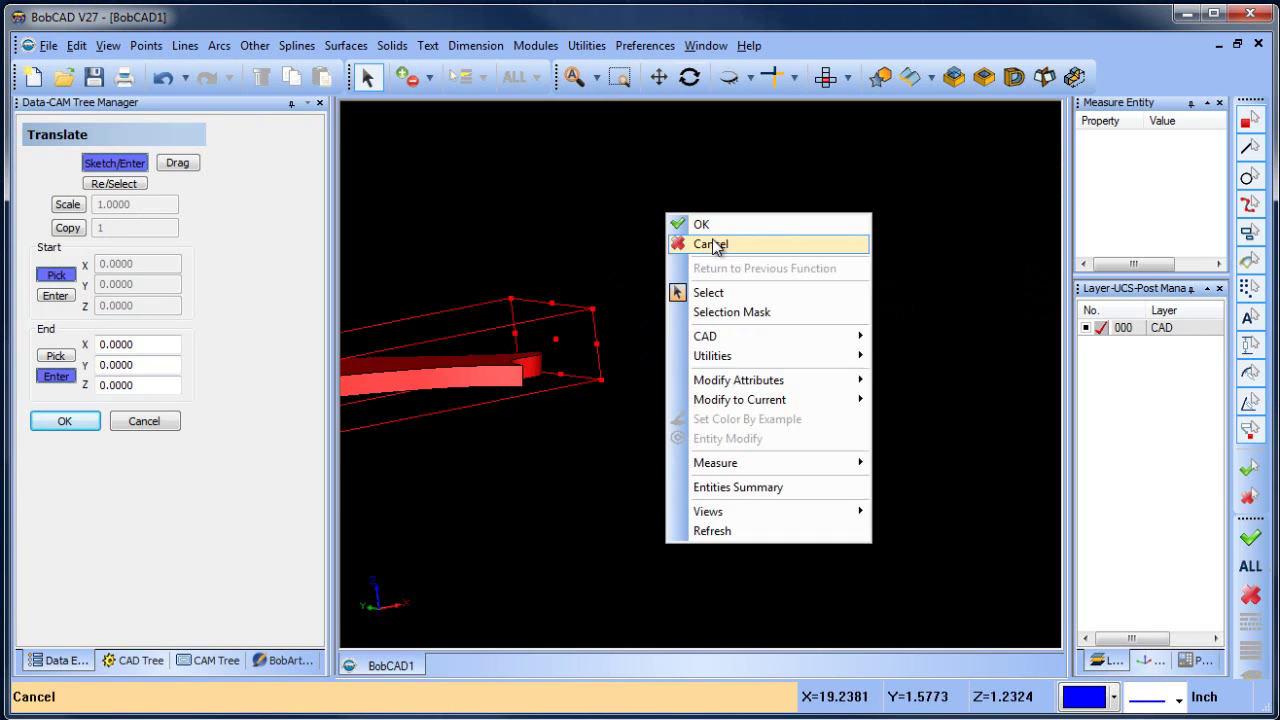
left_click(716, 246)
scroll(642, 349, "down", 3)
middle_click_drag(642, 349, 724, 360)
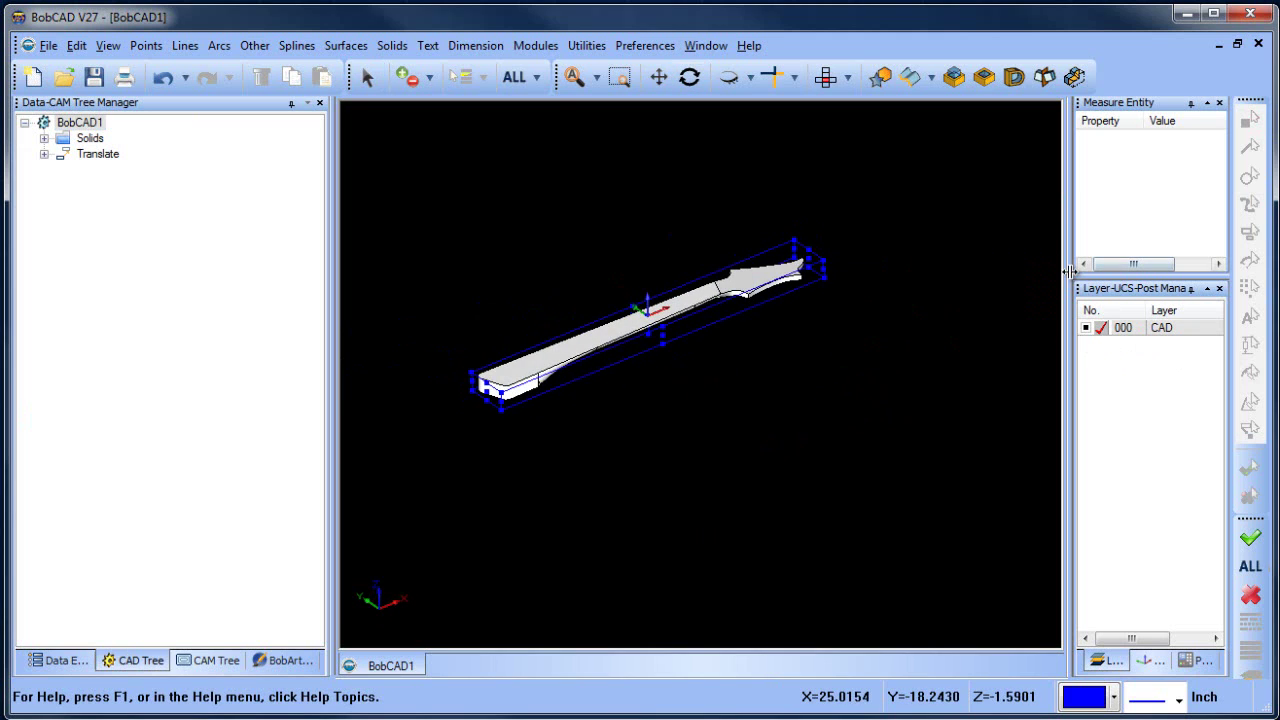
Widen the layer manager and add a new layer below the CAD layer.
mouse_move(1067, 272)
left_mouse_down()
mouse_move(1046, 274)
mouse_move(1117, 196)
left_mouse_up()
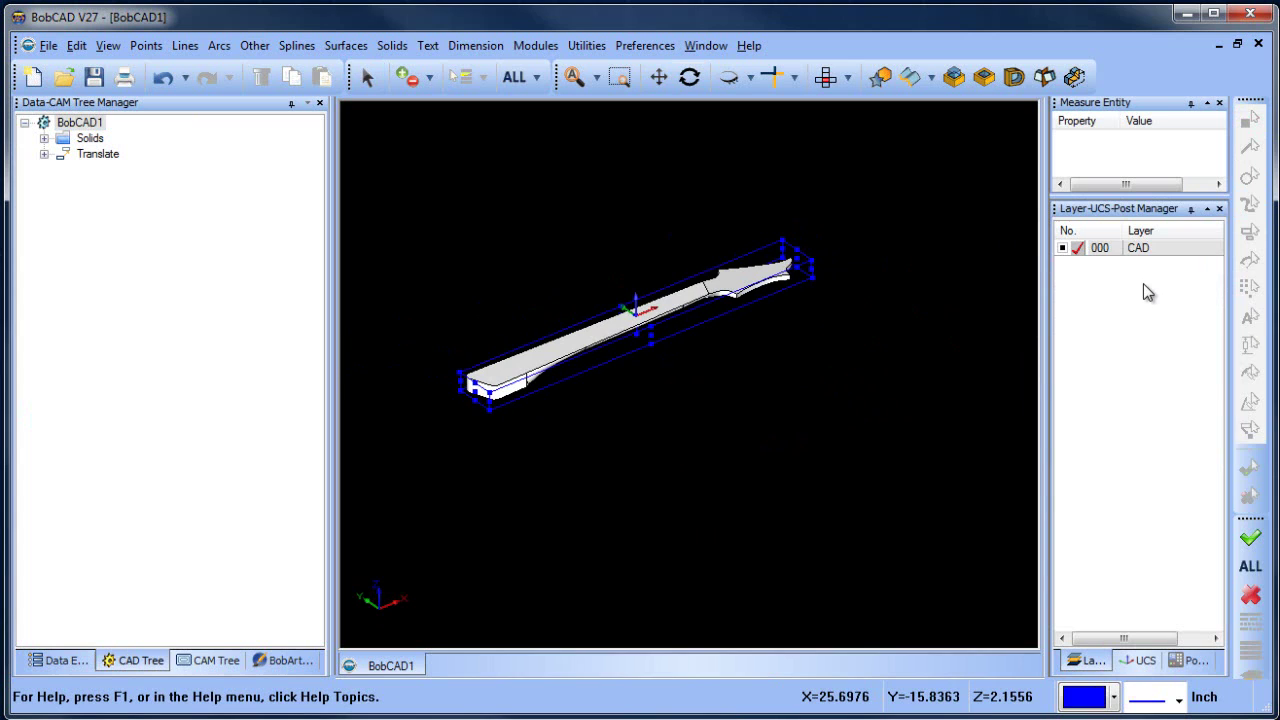
right_click(1150, 252)
left_click(1180, 263)
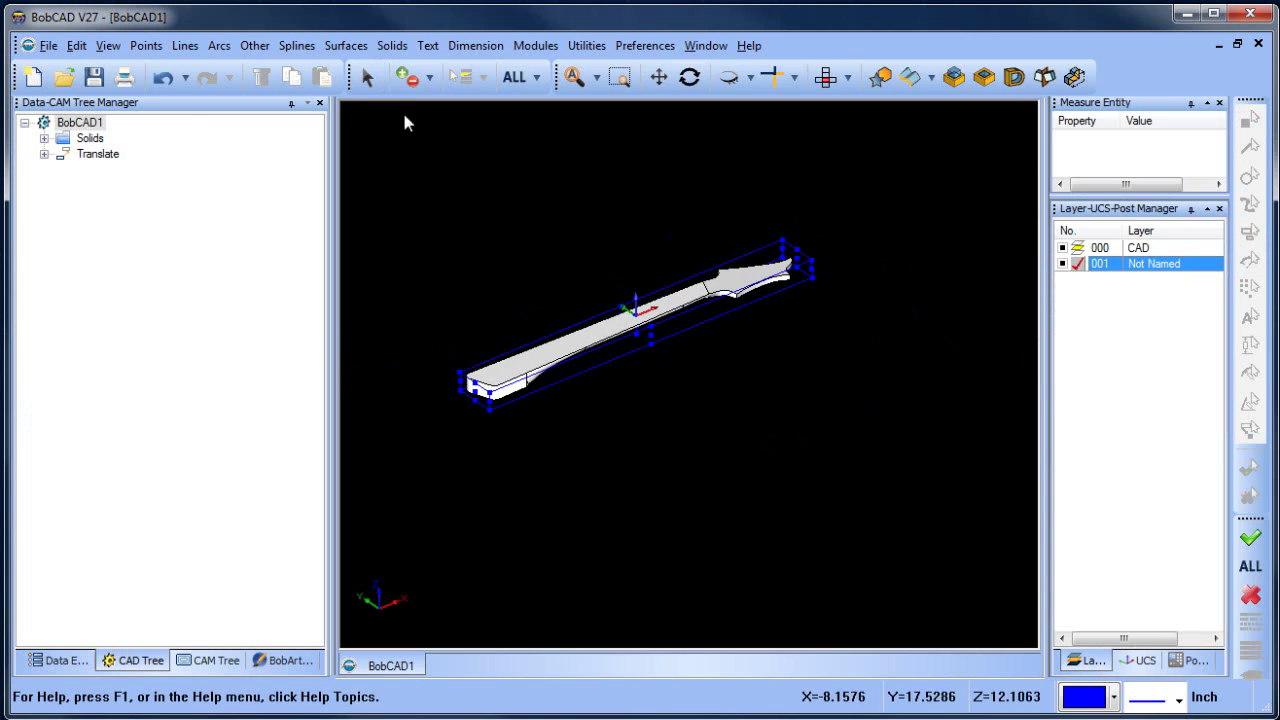
Select the white neck solid by color and move it to layer 1.
left_click(367, 77)
left_click(538, 80)
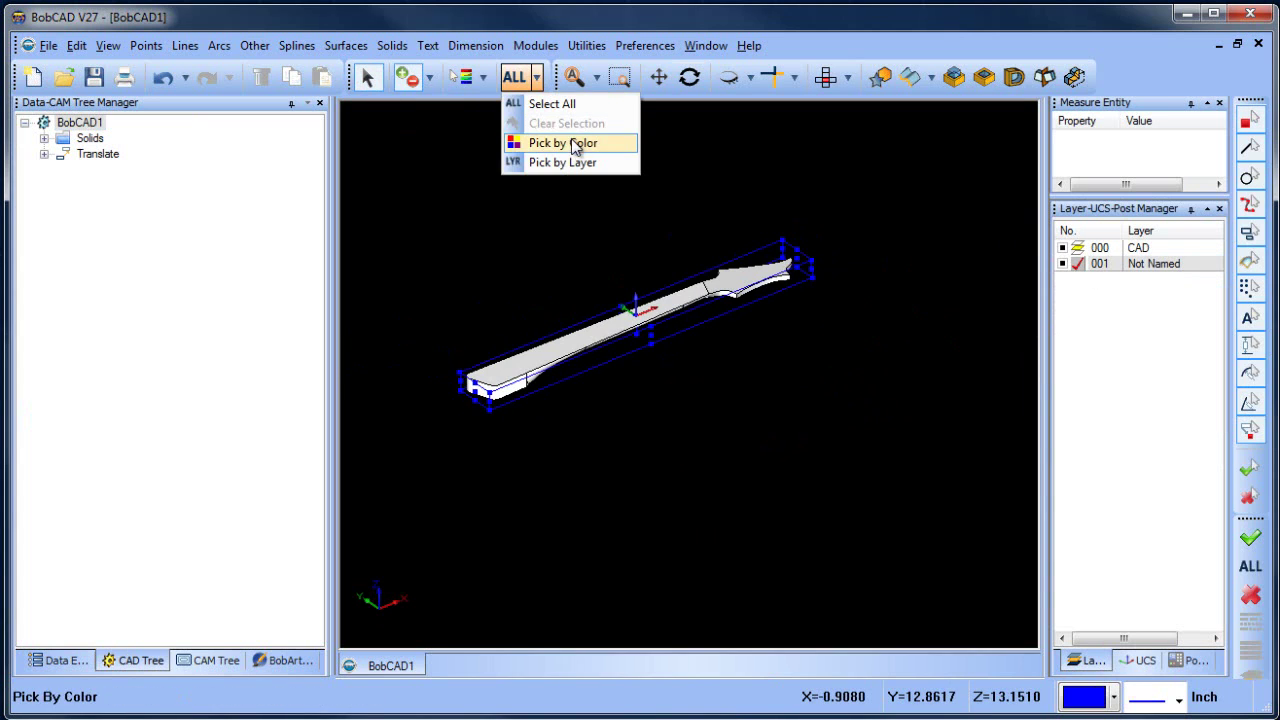
left_click(586, 140)
left_click(643, 287)
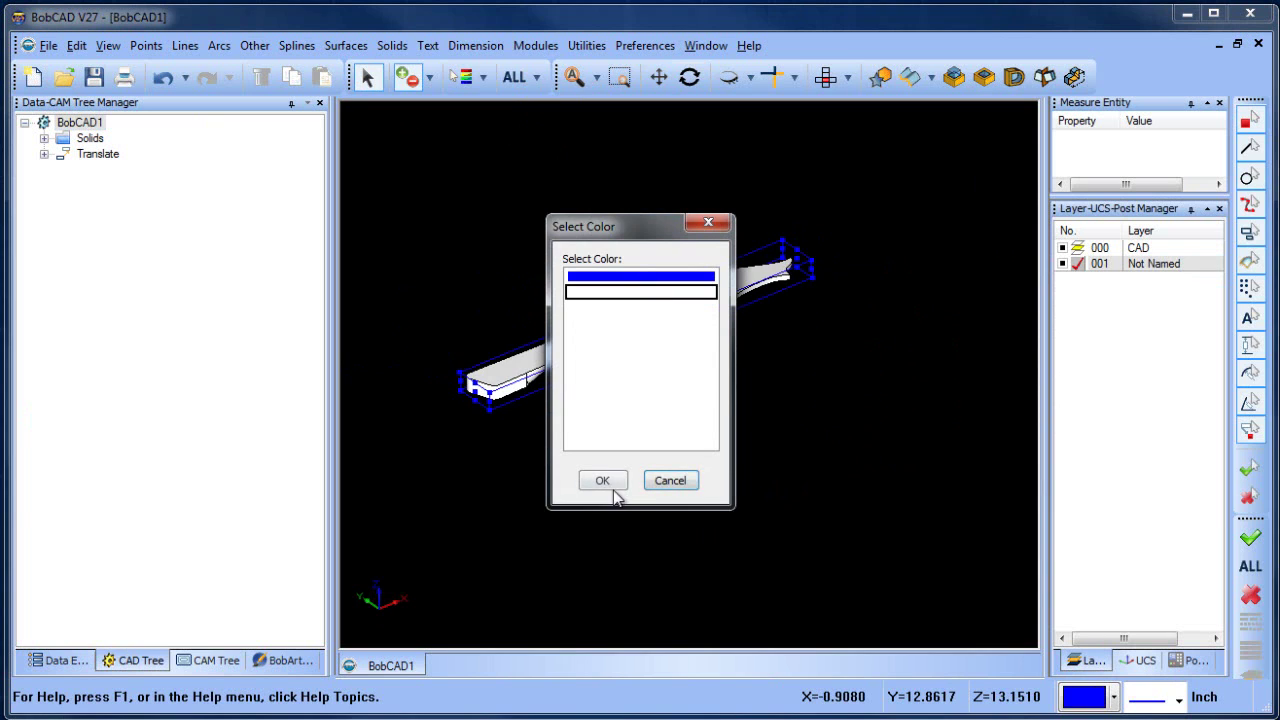
left_click(603, 480)
right_click(572, 187)
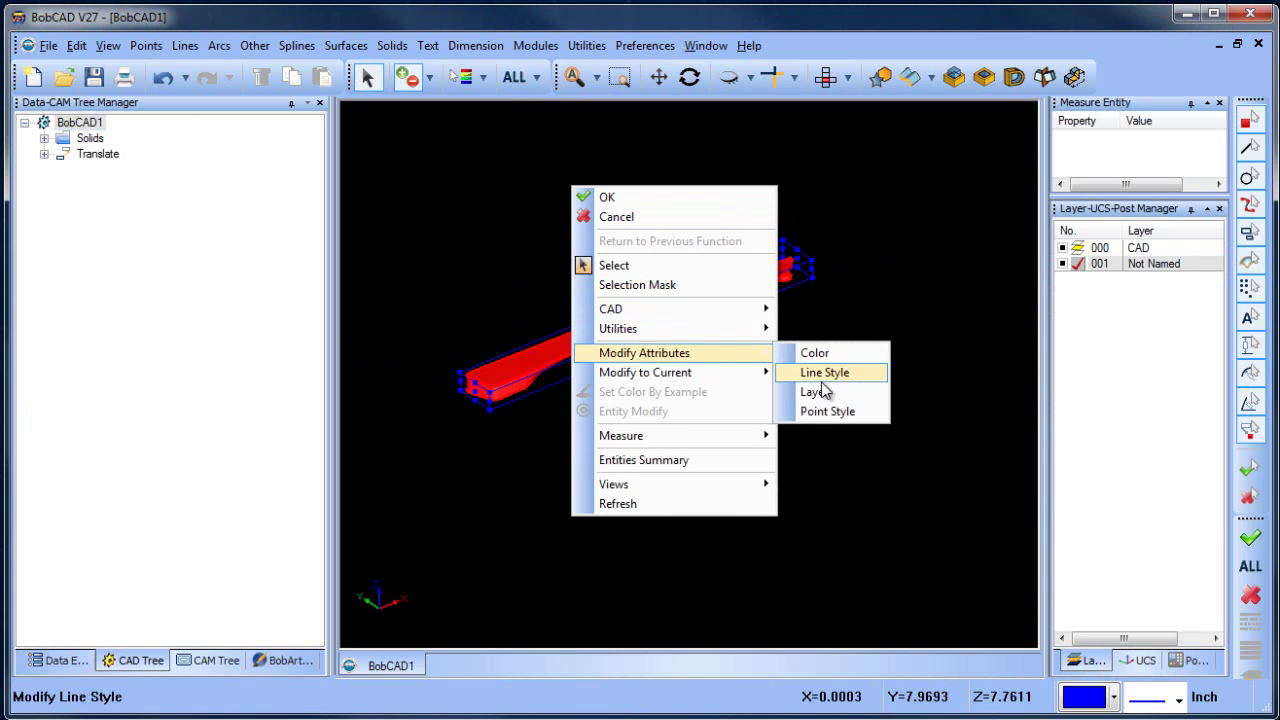
left_click(815, 393)
left_click(645, 295)
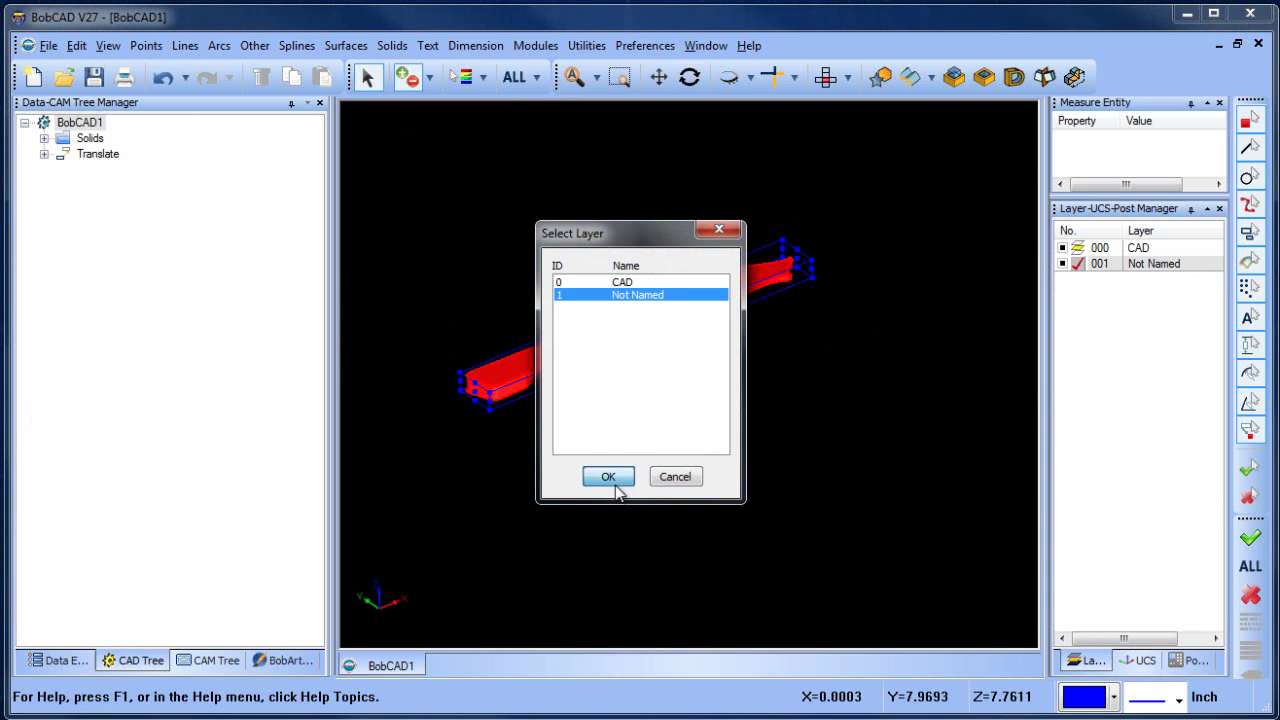
left_click(606, 477)
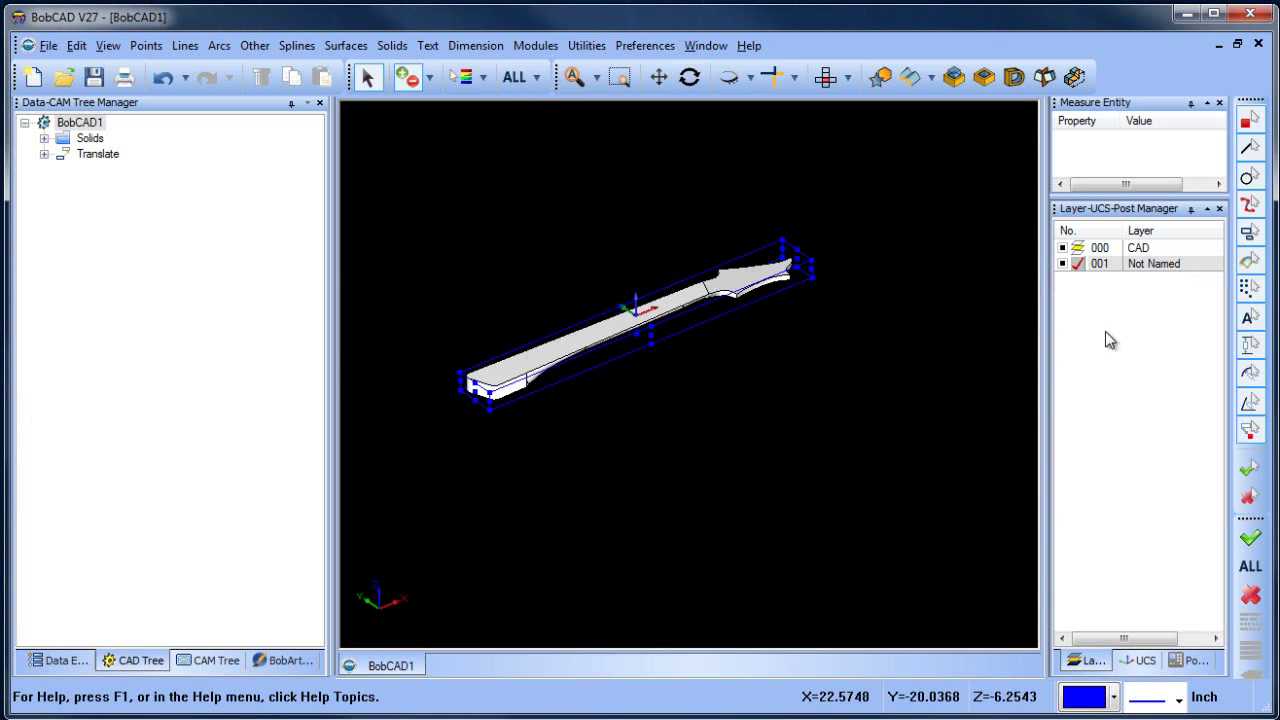
Hide the CAD layer holding the stock wireframe, check the neck in a side profile view, and leave selection mode.
left_click(1063, 247)
middle_click_drag(750, 304, 730, 355)
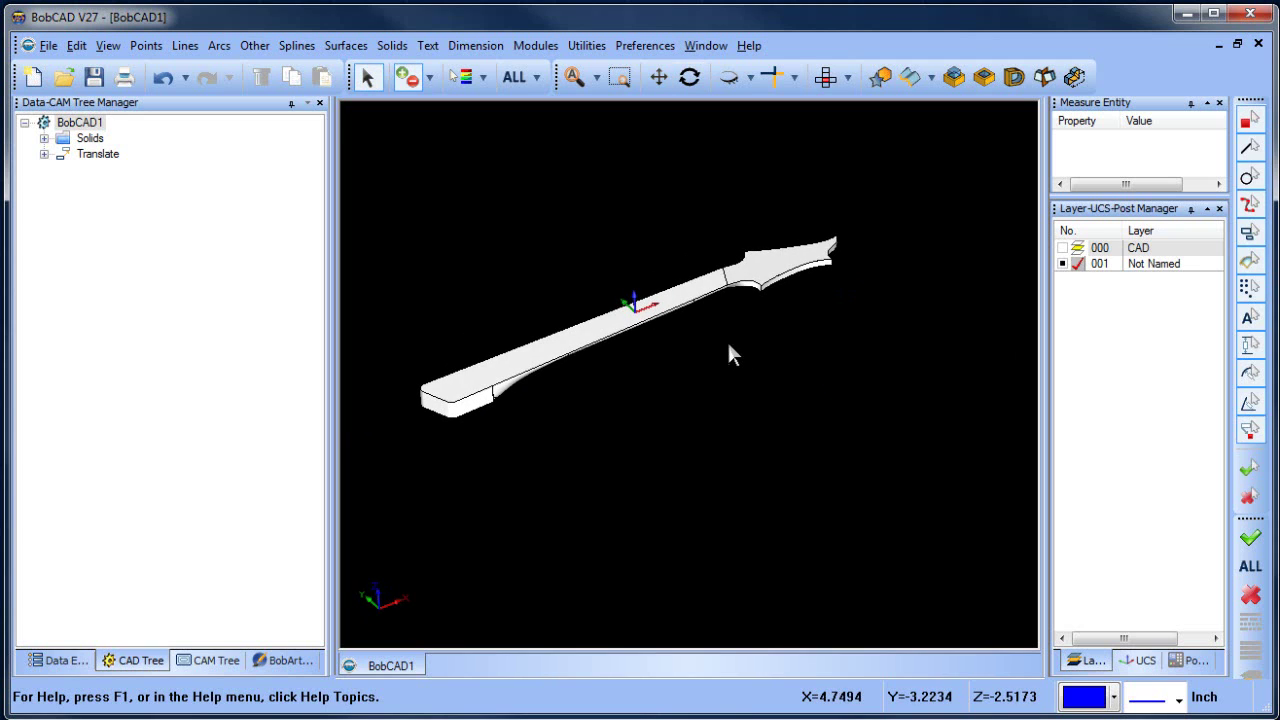
middle_click_drag(737, 357, 722, 290)
left_click(847, 77)
left_click(850, 120)
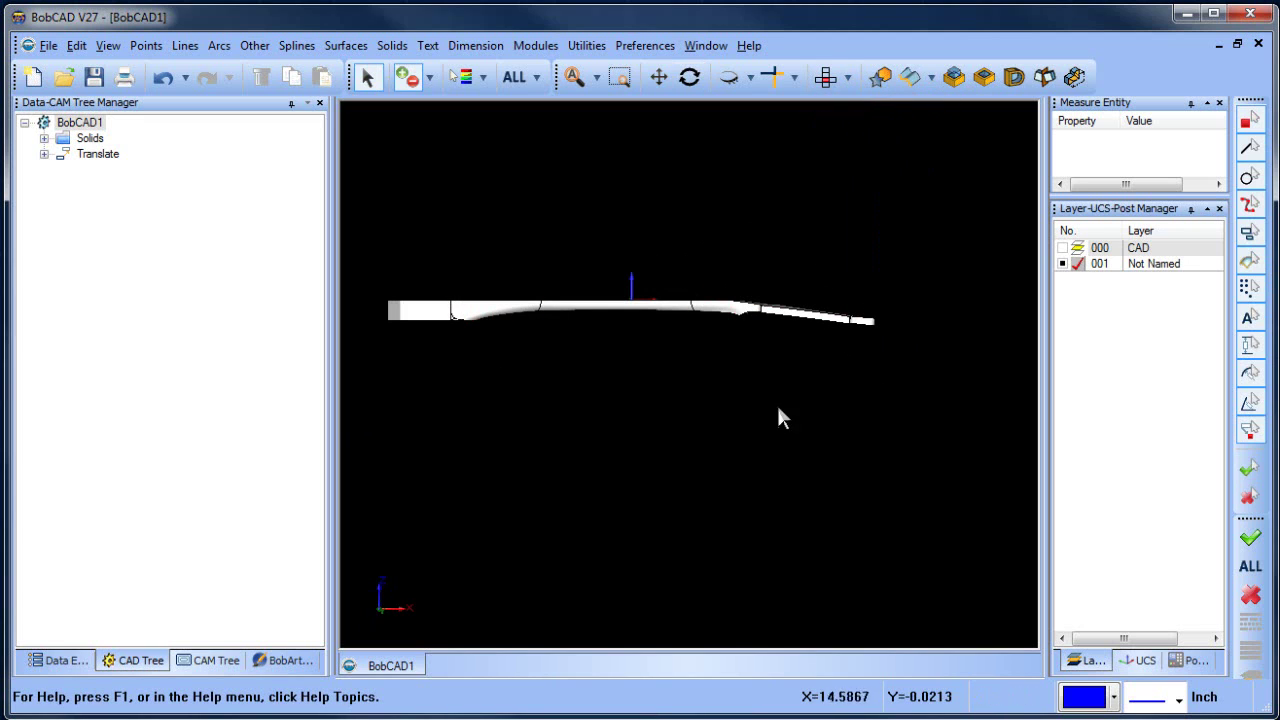
middle_click_drag(677, 392, 594, 445)
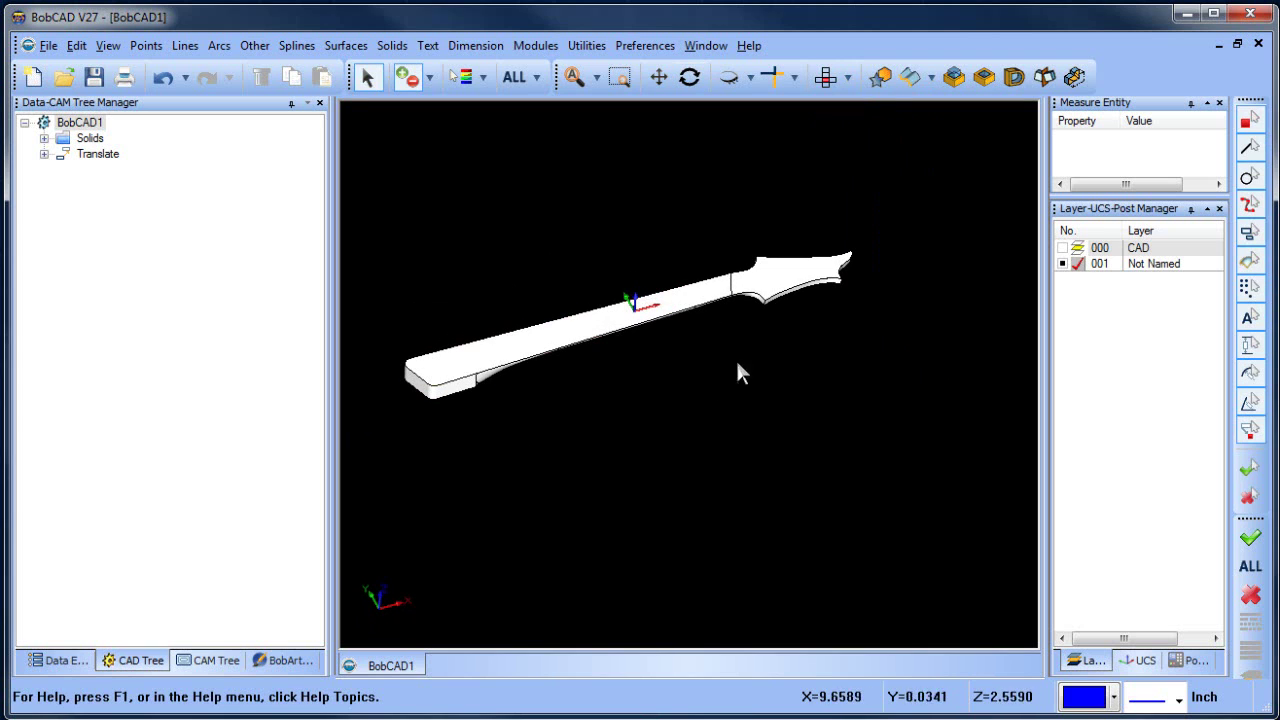
right_click(698, 218)
left_click(740, 222)
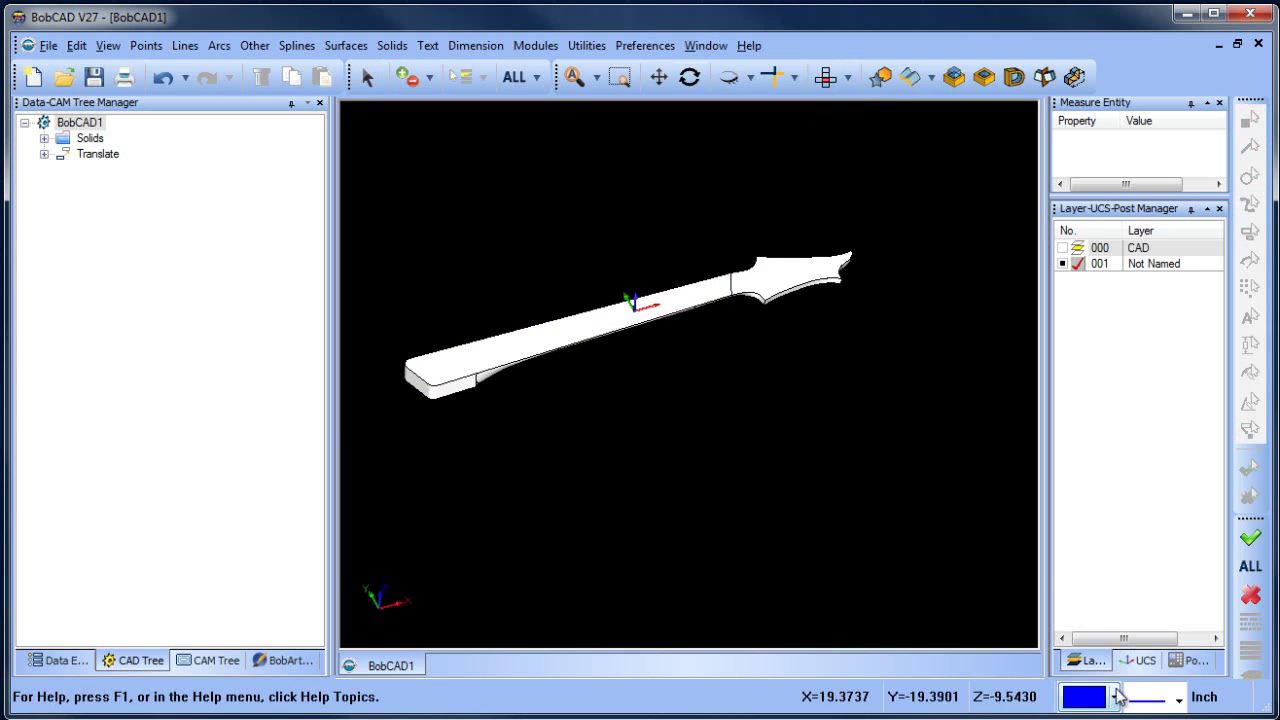
Set the drawing color to yellow and add layer 002 as the active layer.
left_click(1113, 697)
left_click(1112, 518)
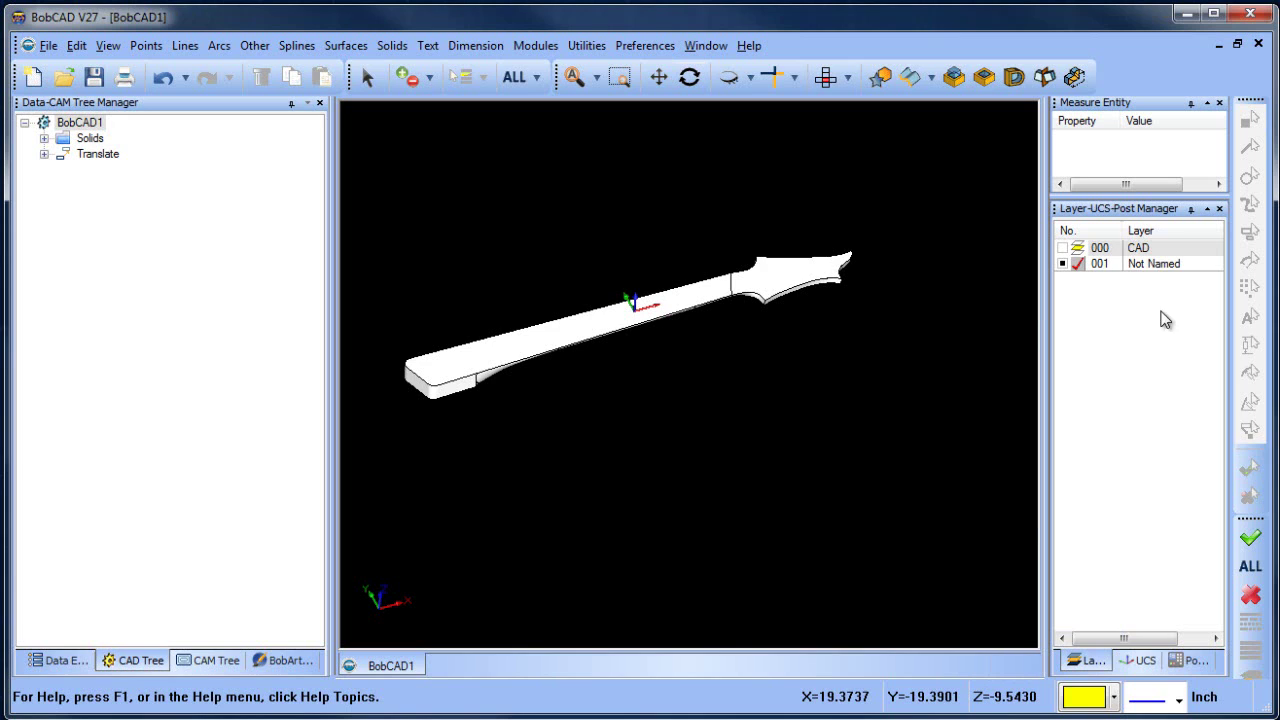
right_click(1159, 267)
left_click(1185, 278)
left_click(1076, 280)
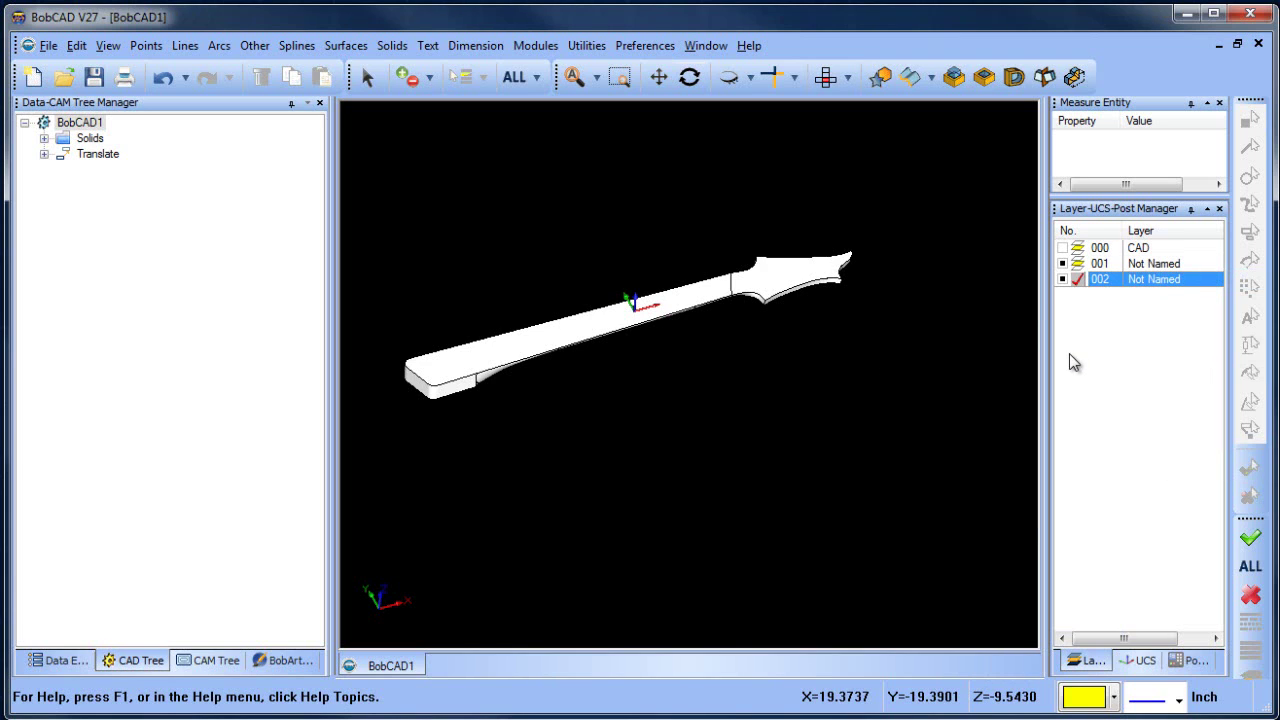
Extract the edges of the flat neck face and the headstock face as single edges, projected to the Z plane at 0.
middle_click_drag(764, 348, 738, 377)
scroll(714, 337, "down", 1)
scroll(713, 338, "up", 1)
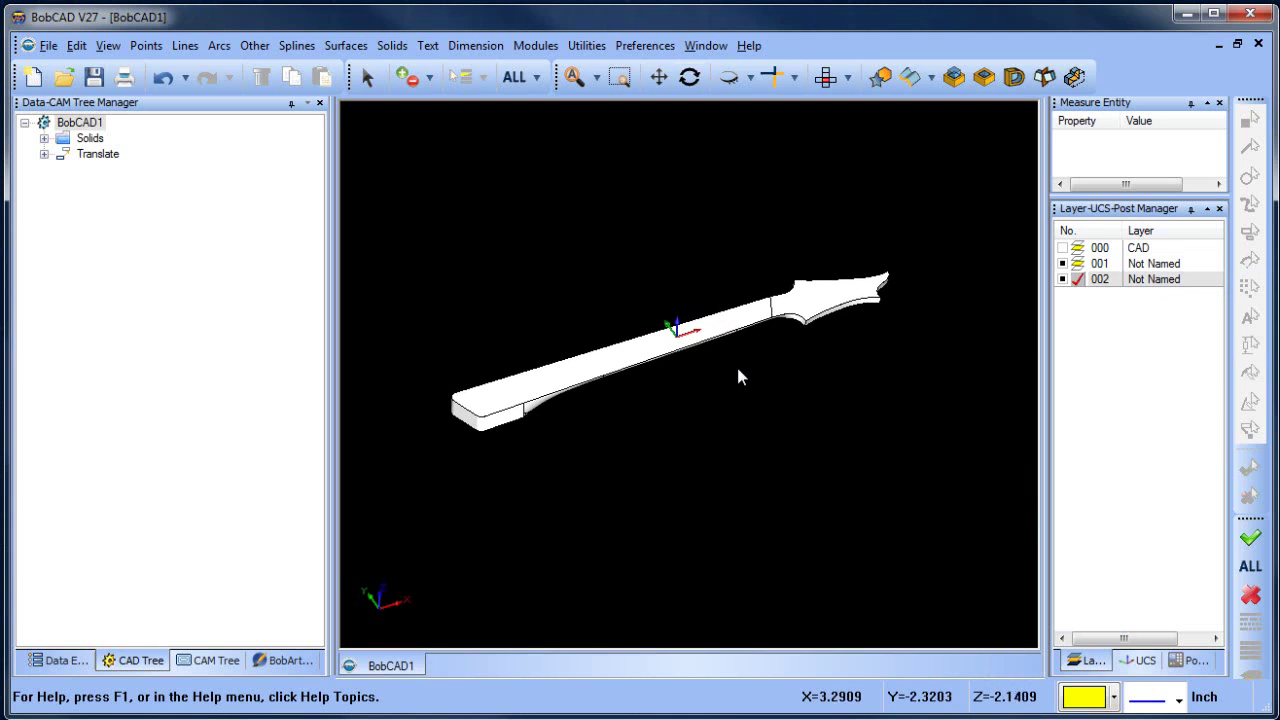
left_click(587, 46)
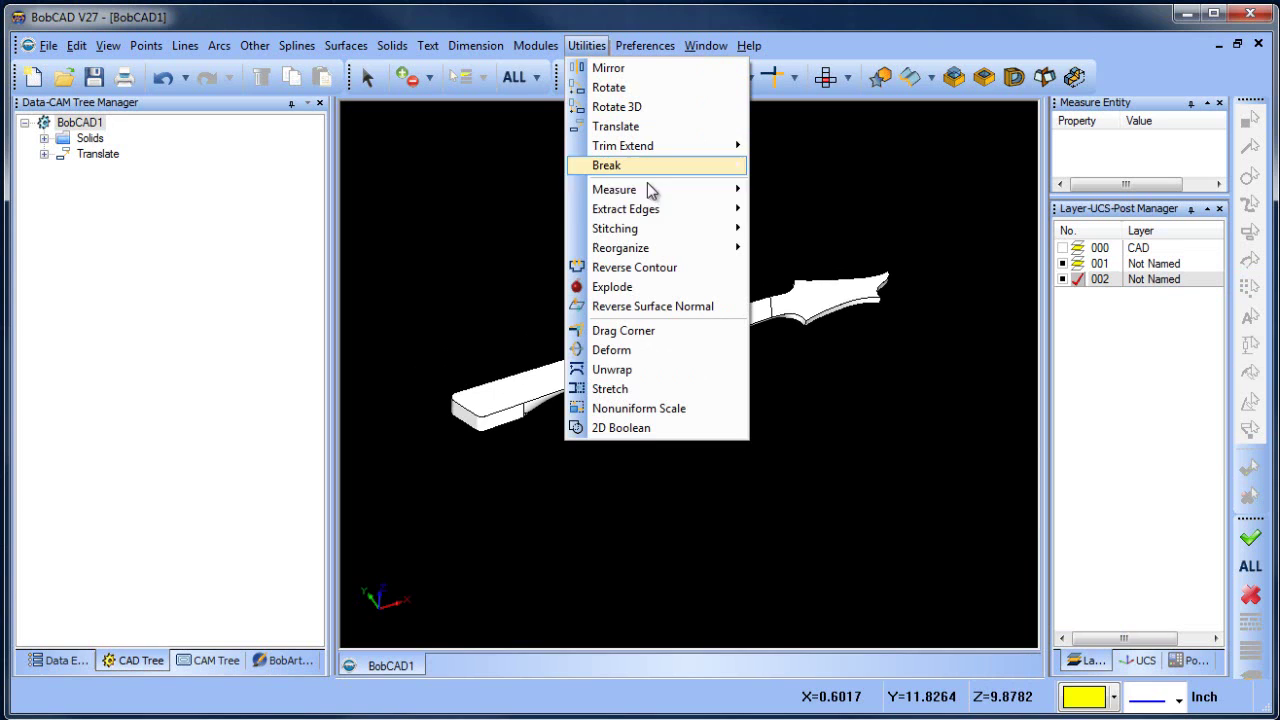
mouse_move(666, 212)
left_click(787, 209)
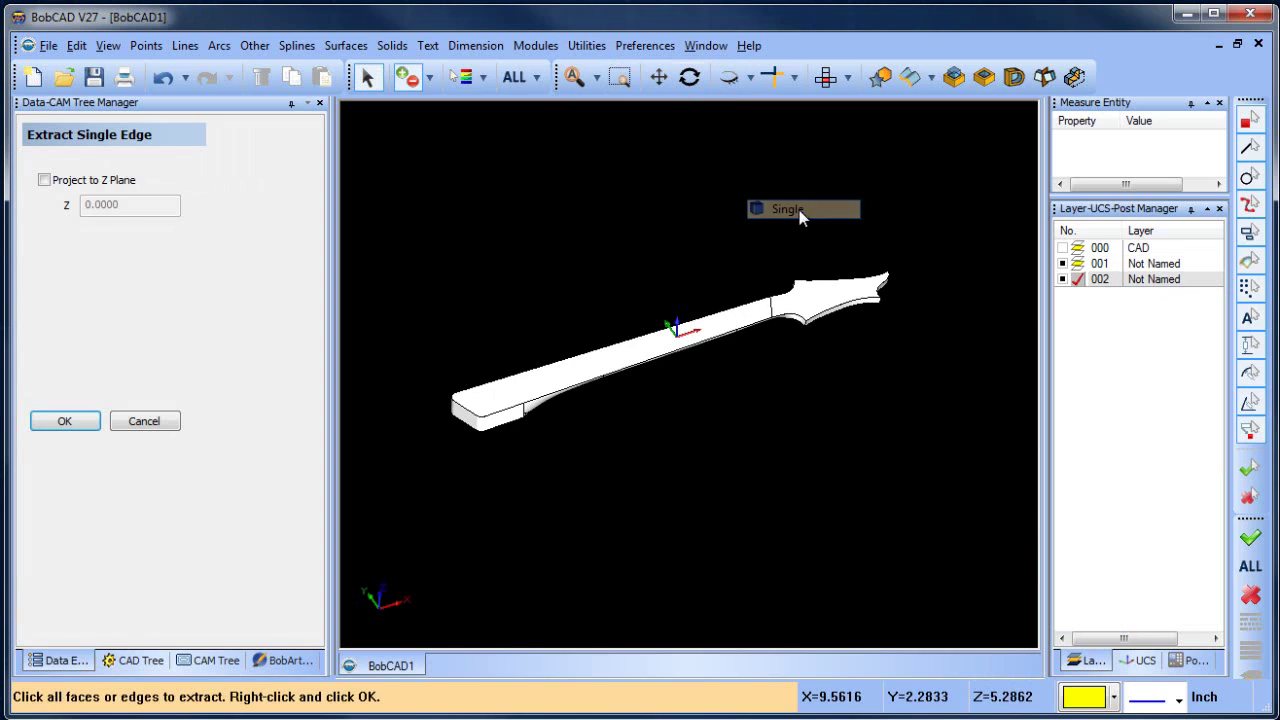
left_click(50, 182)
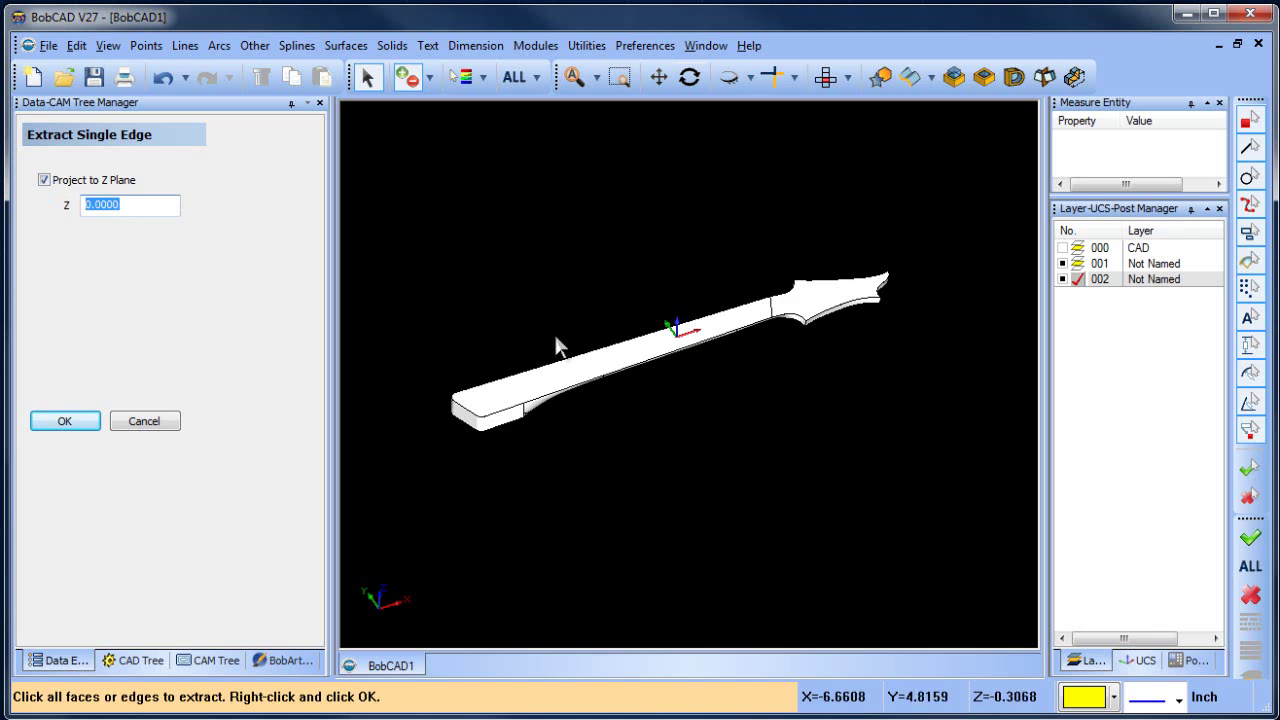
left_click(609, 362)
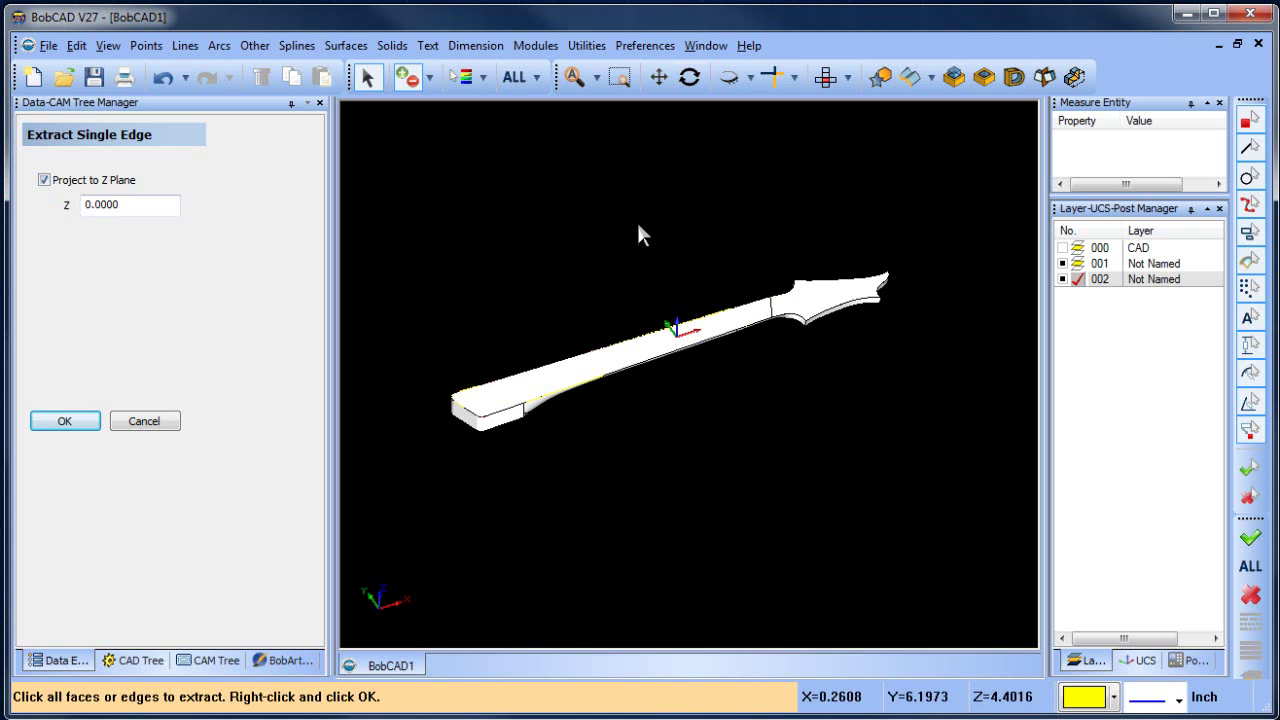
left_click(832, 297)
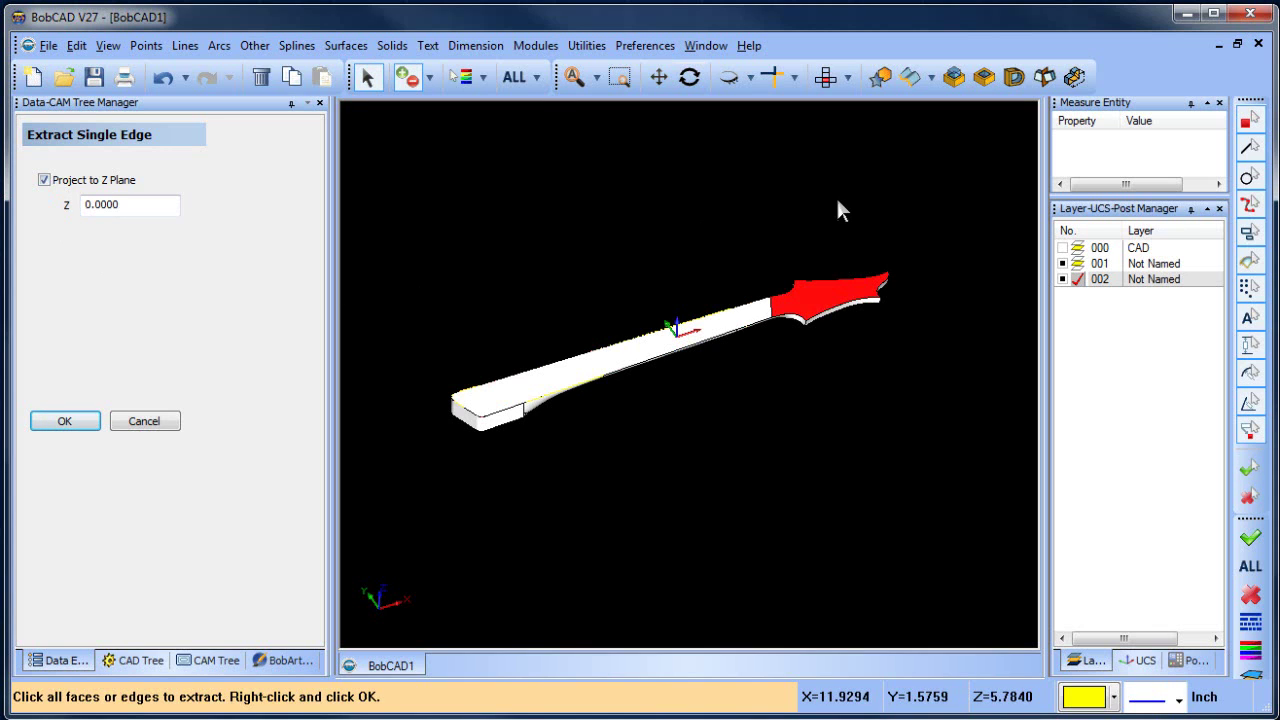
right_click(757, 180)
left_click(784, 203)
Hide layer 001 holding the neck solid and check that the extracted outline is flat in front and top views.
left_click(689, 77)
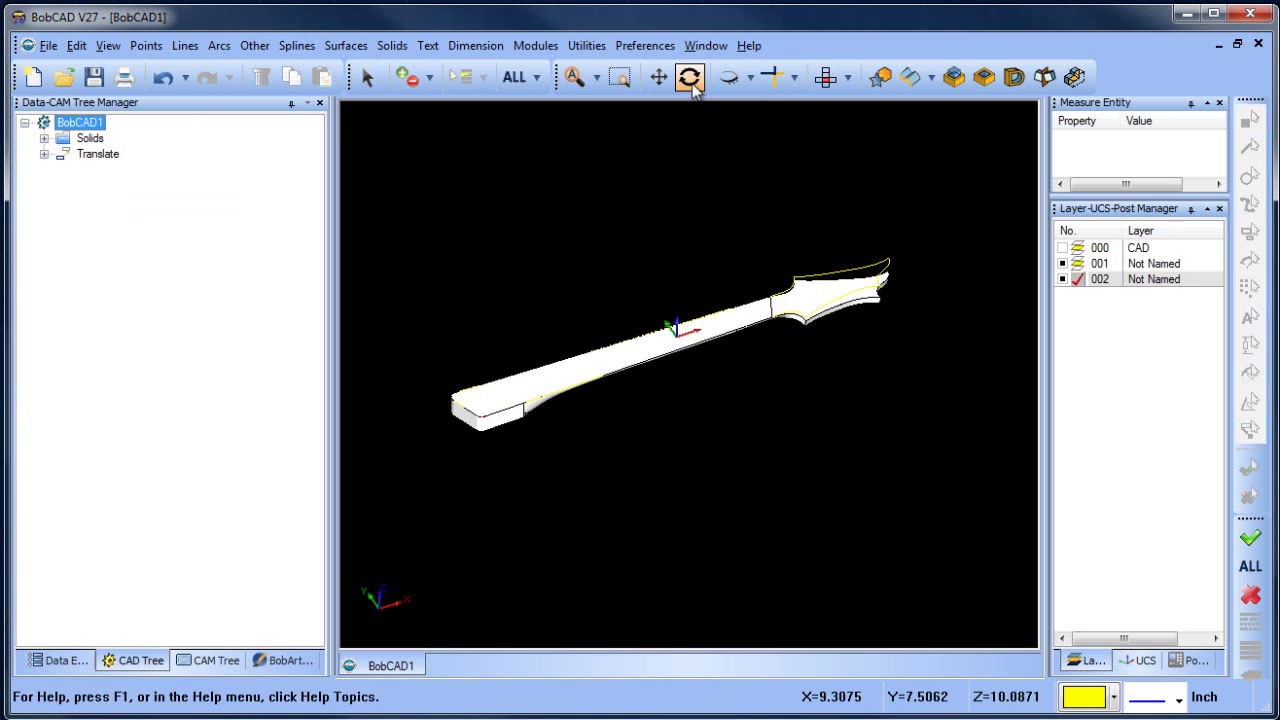
mouse_move(726, 324)
left_mouse_down()
mouse_move(706, 286)
mouse_move(737, 329)
left_mouse_up()
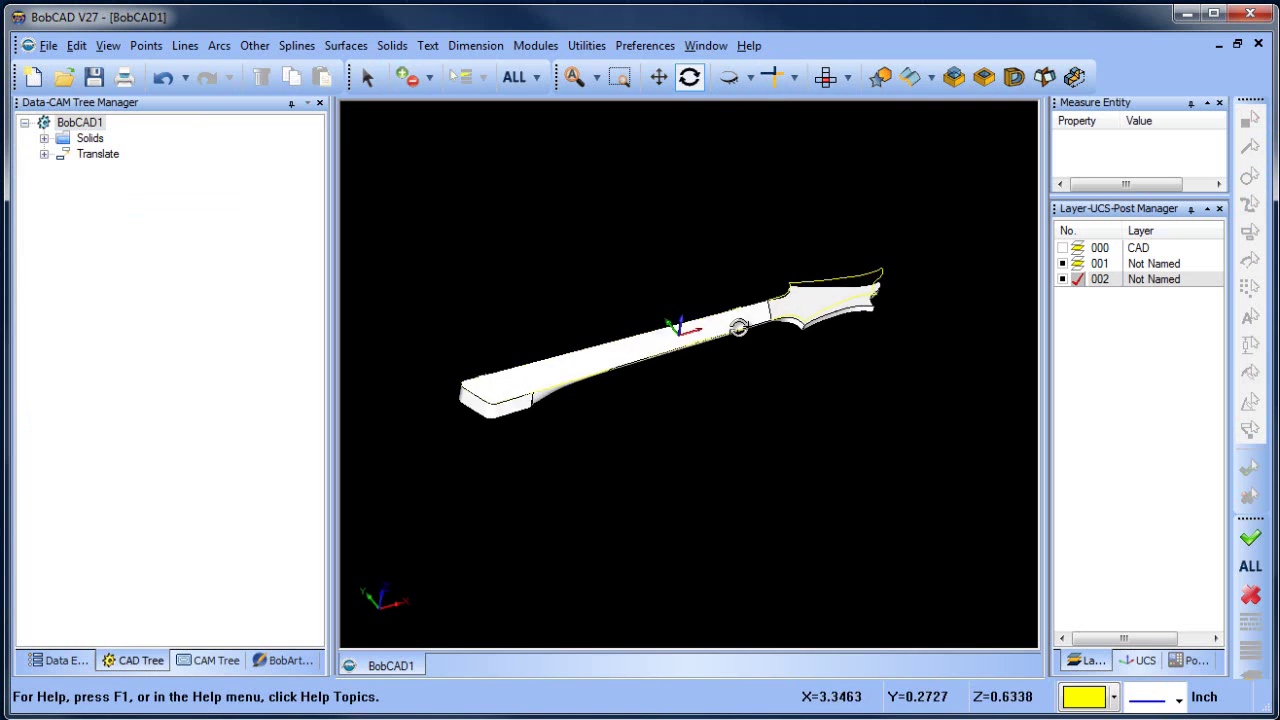
left_click(1062, 264)
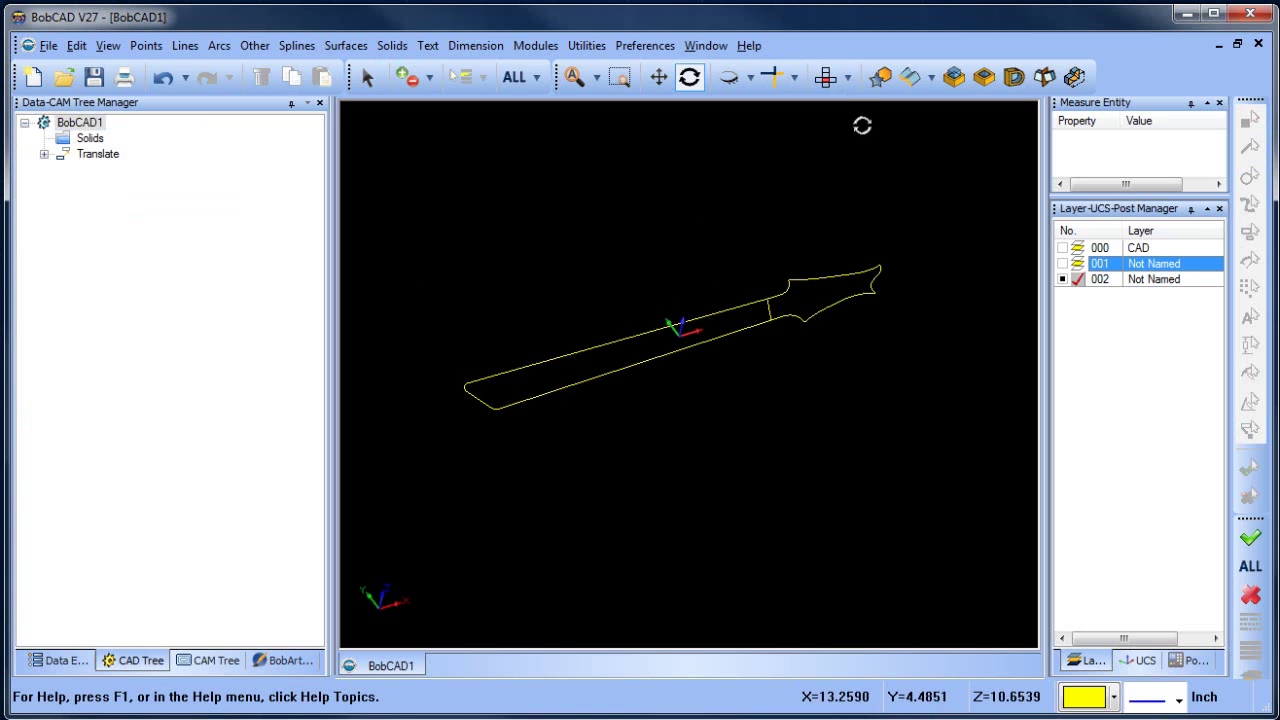
left_click(848, 82)
left_click(858, 120)
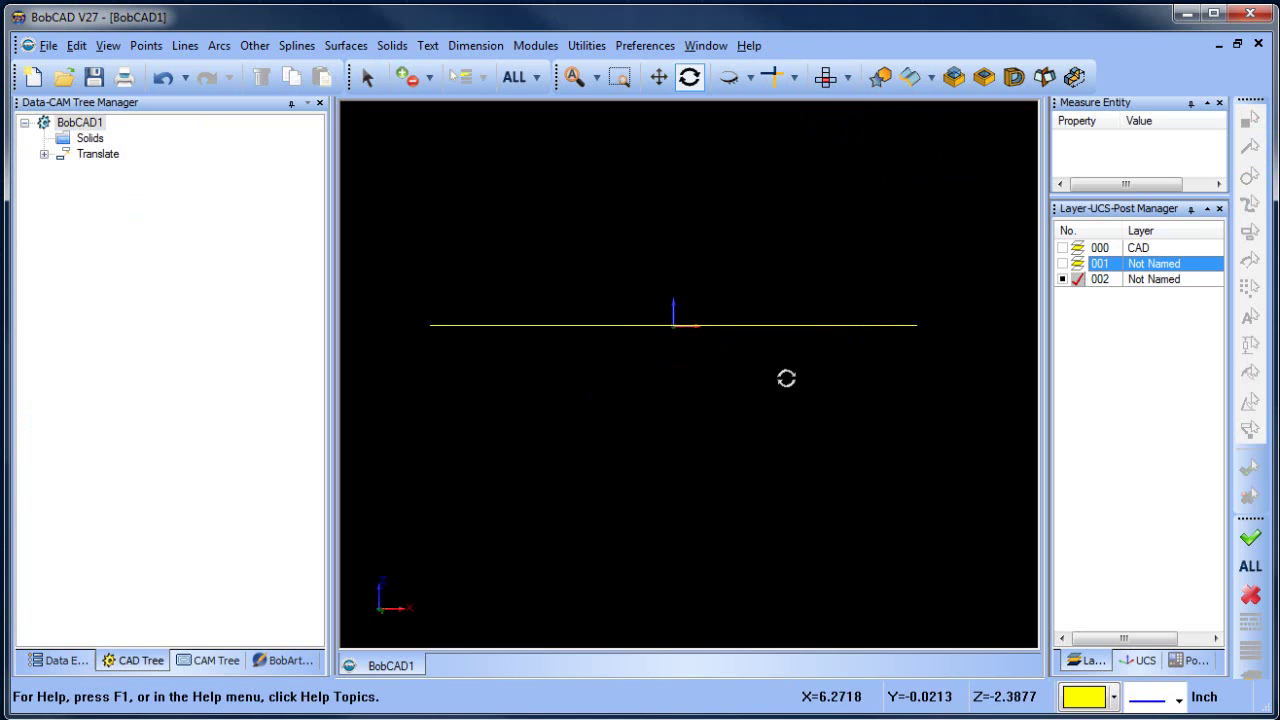
left_click(822, 82)
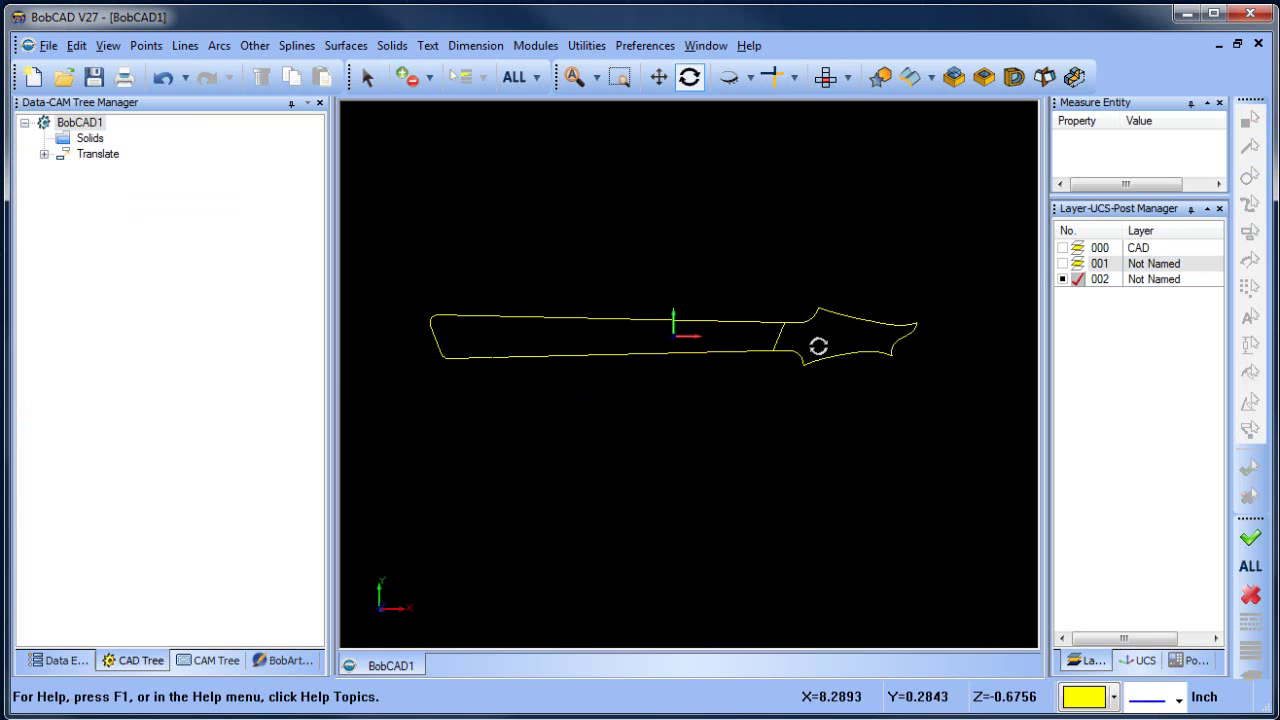
Delete the slanted line crossing the outline between the neck and the headstock, and leave selection mode.
scroll(814, 343, "up", 5)
key("Escape")
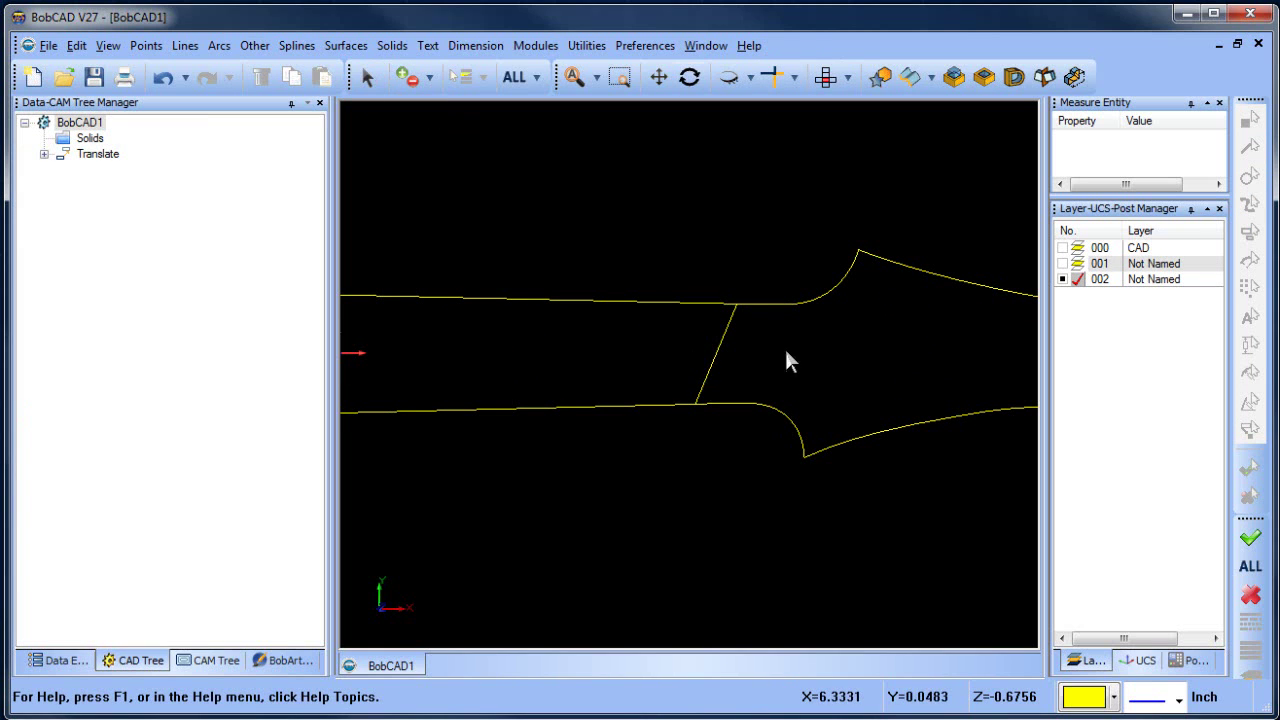
left_click(717, 350)
key("Delete")
middle_click_drag(789, 477, 818, 492)
scroll(784, 450, "down", 9)
scroll(756, 434, "up", 1)
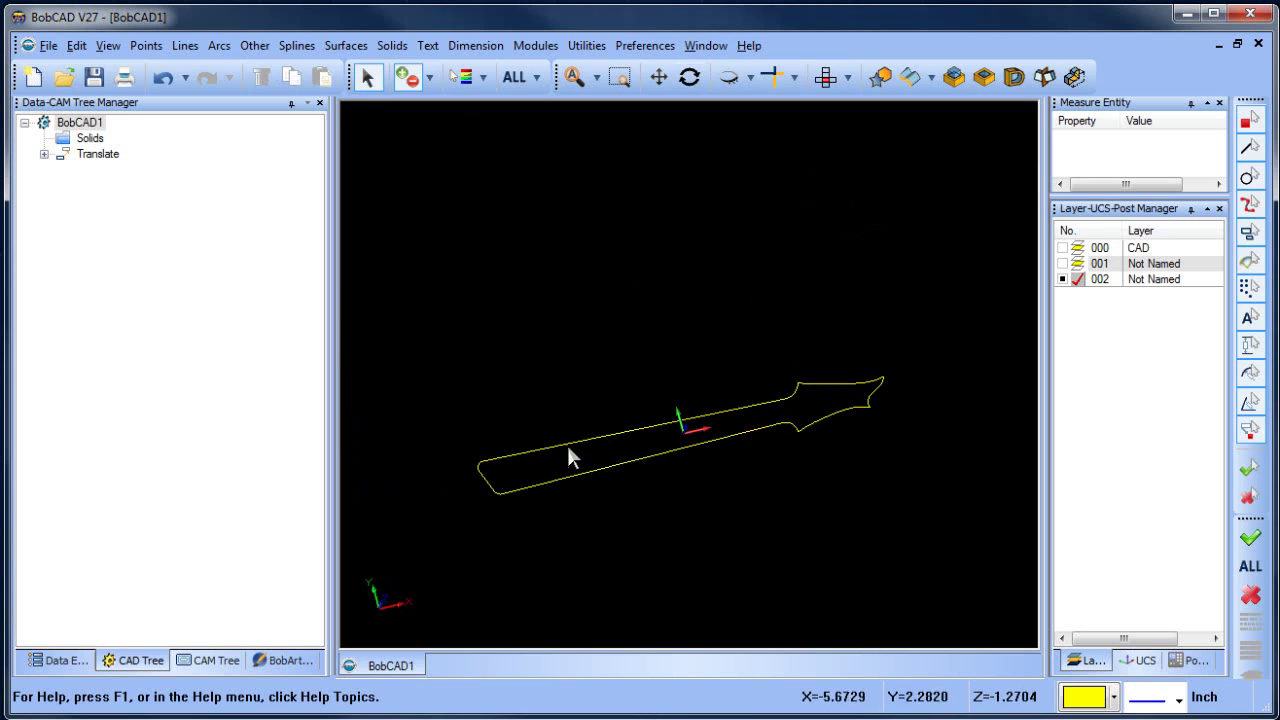
right_click(597, 322)
left_click(631, 349)
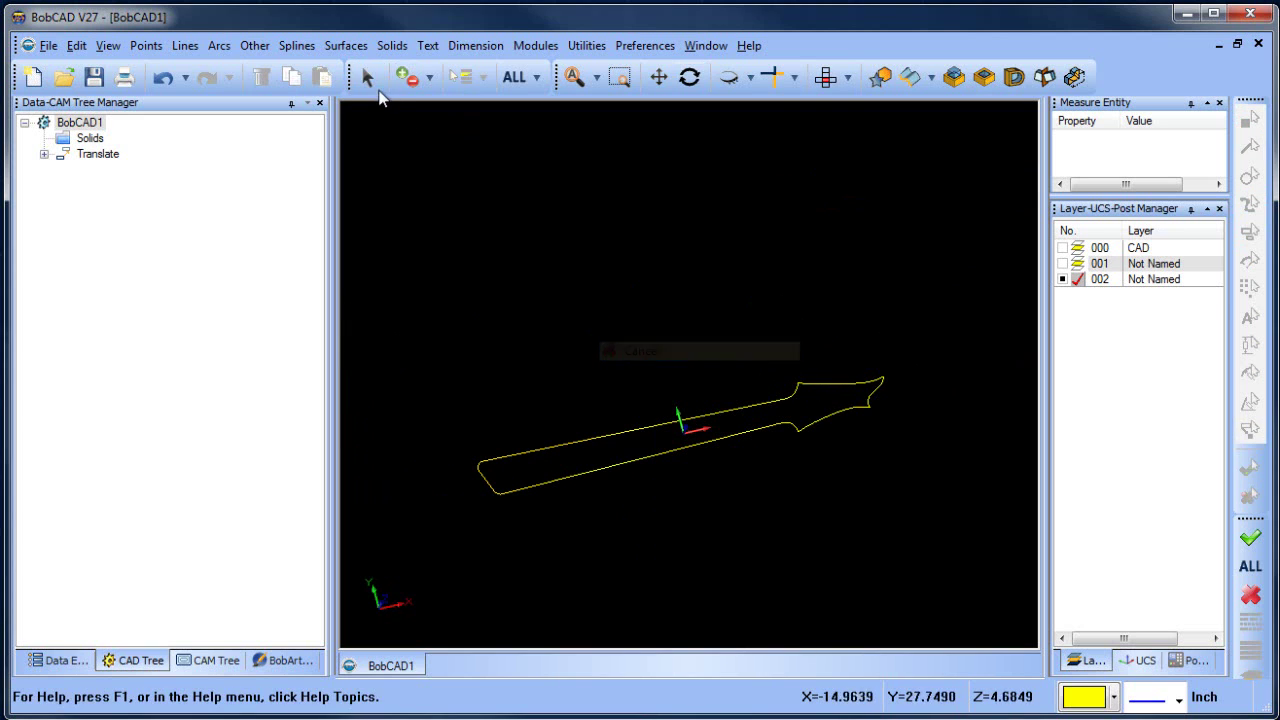
Chain-select the outline from the long upper neck edge and examine the headstock corner where the chain stops.
left_click(615, 434)
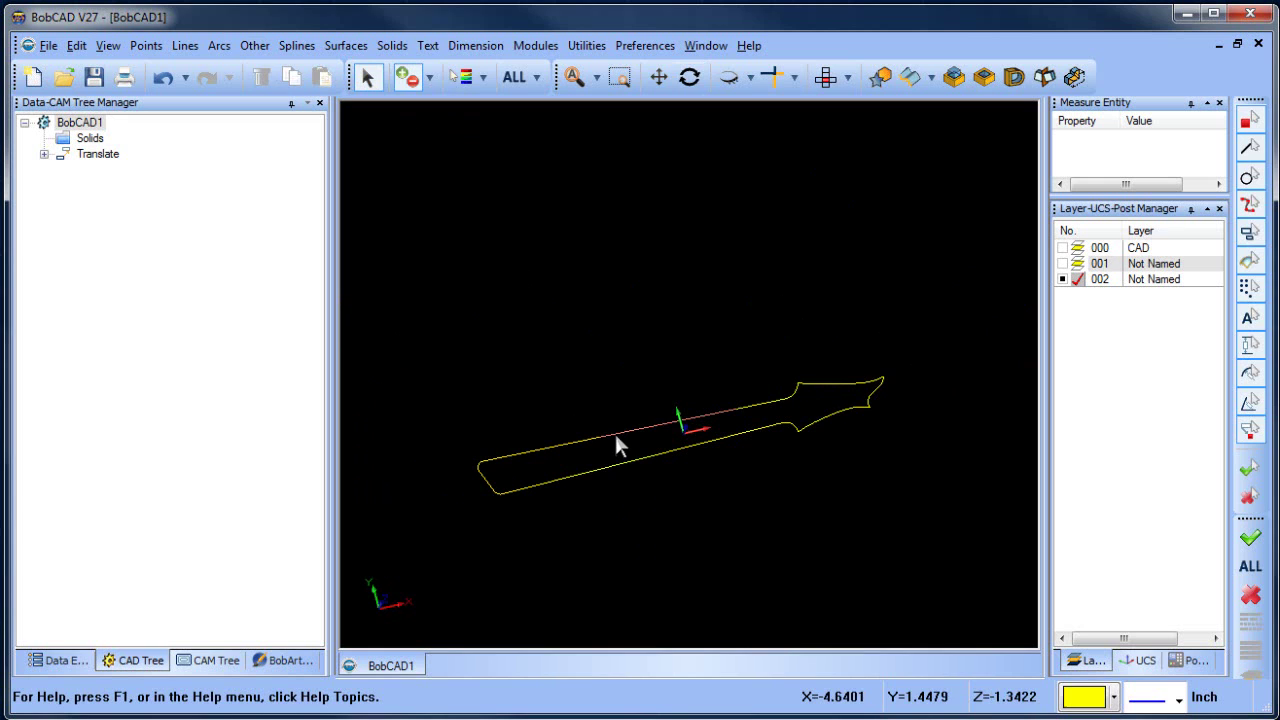
scroll(786, 400, "up", 12)
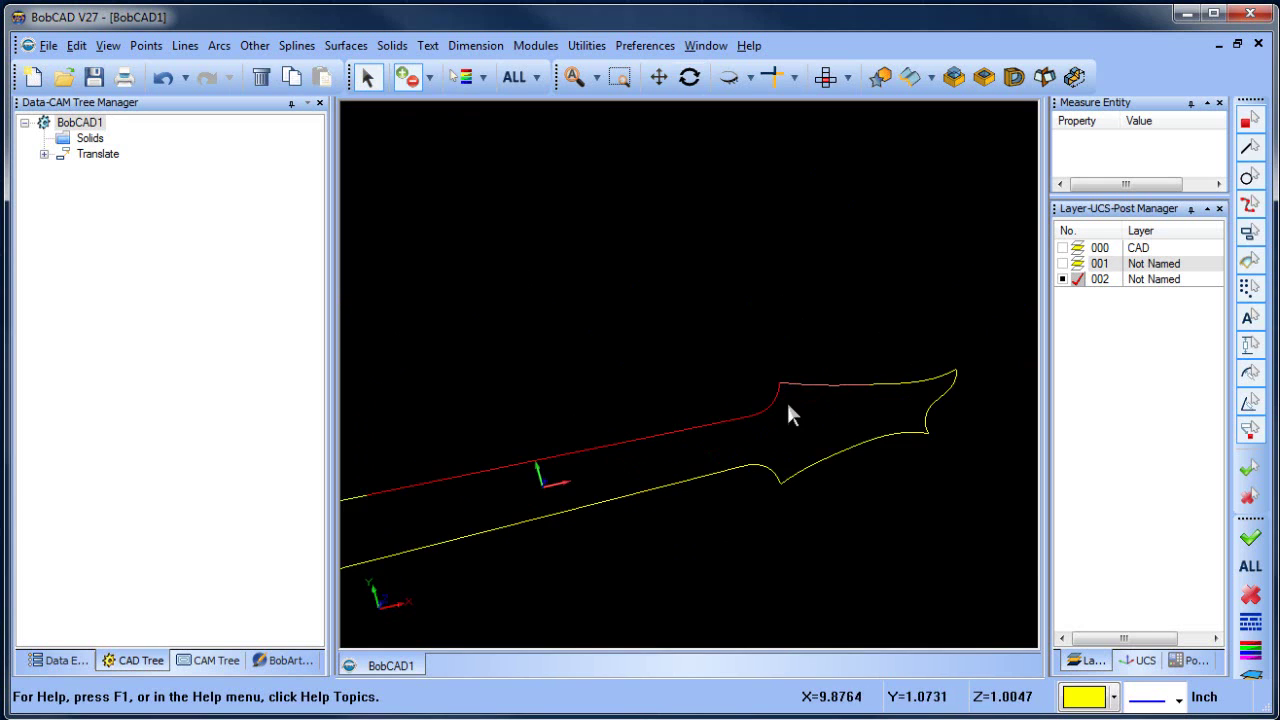
middle_click_drag(777, 420, 691, 494)
scroll(767, 316, "up", 3)
scroll(769, 318, "up", 3)
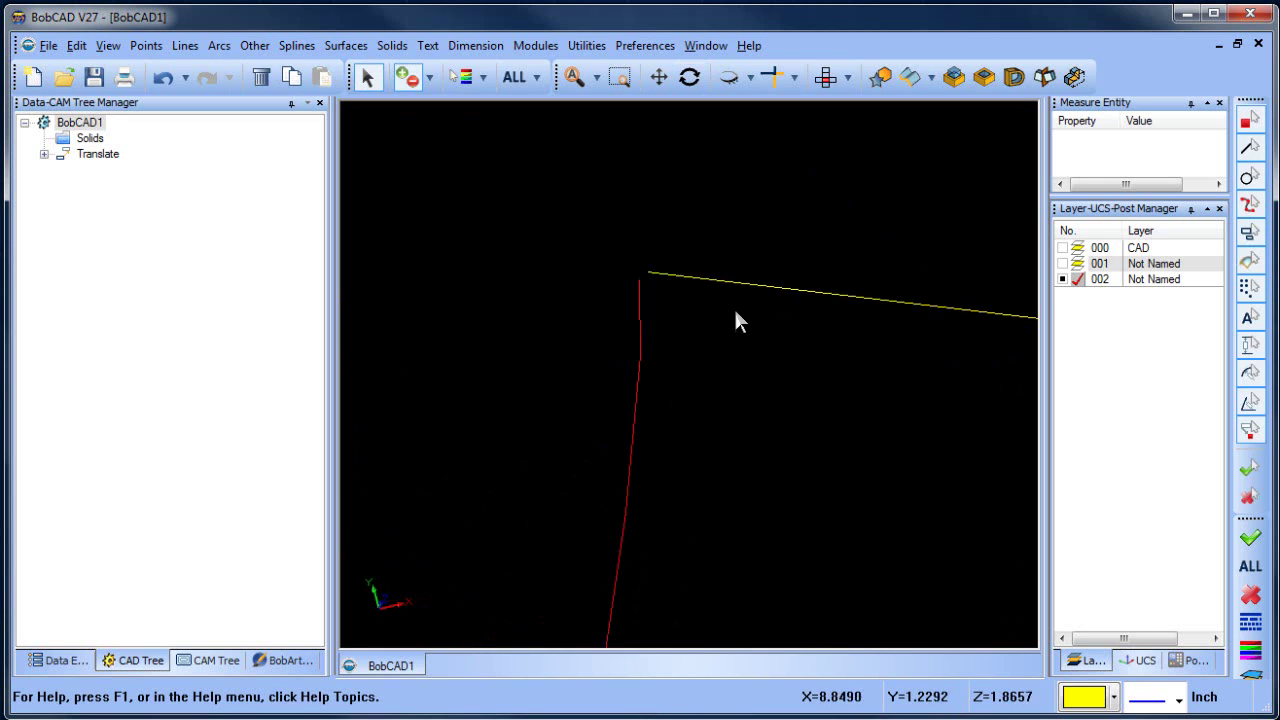
scroll(734, 310, "up", 2)
middle_click_drag(716, 362, 838, 436)
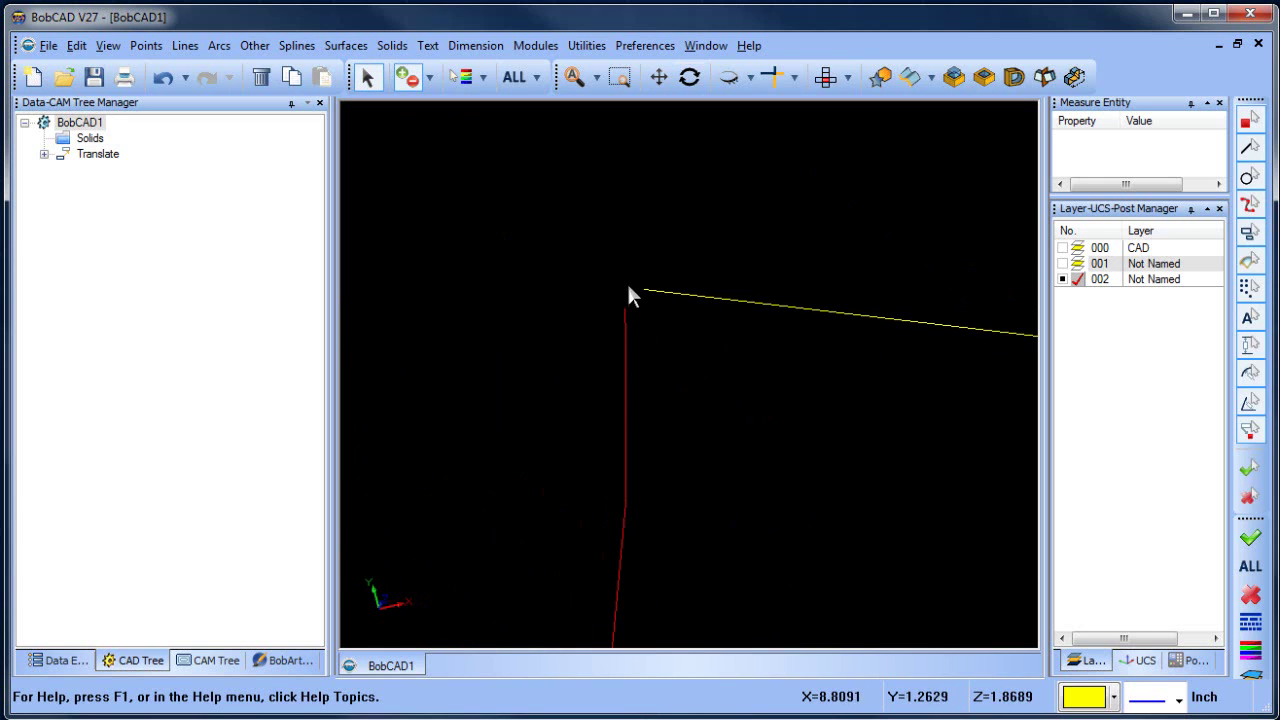
Show layer 001 and compare the outline's open upper headstock corner with the solid's corner from the top view.
left_click(1062, 264)
scroll(743, 391, "down", 3)
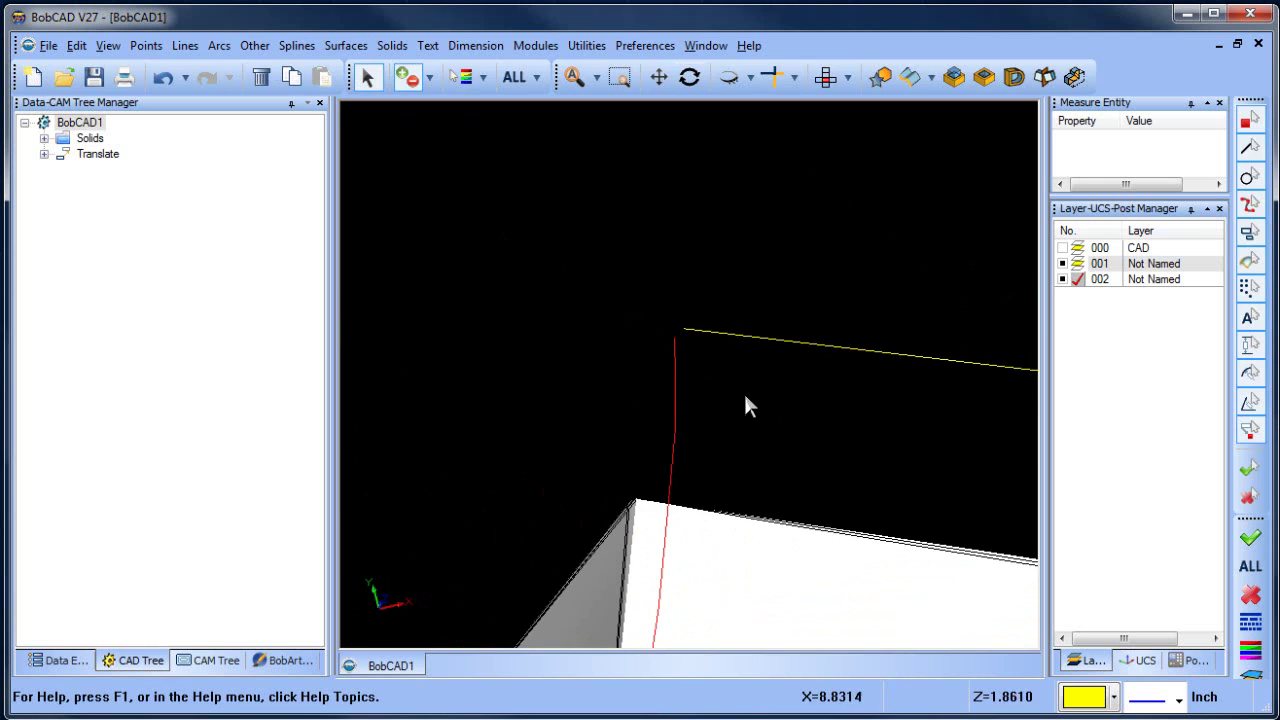
left_click(825, 77)
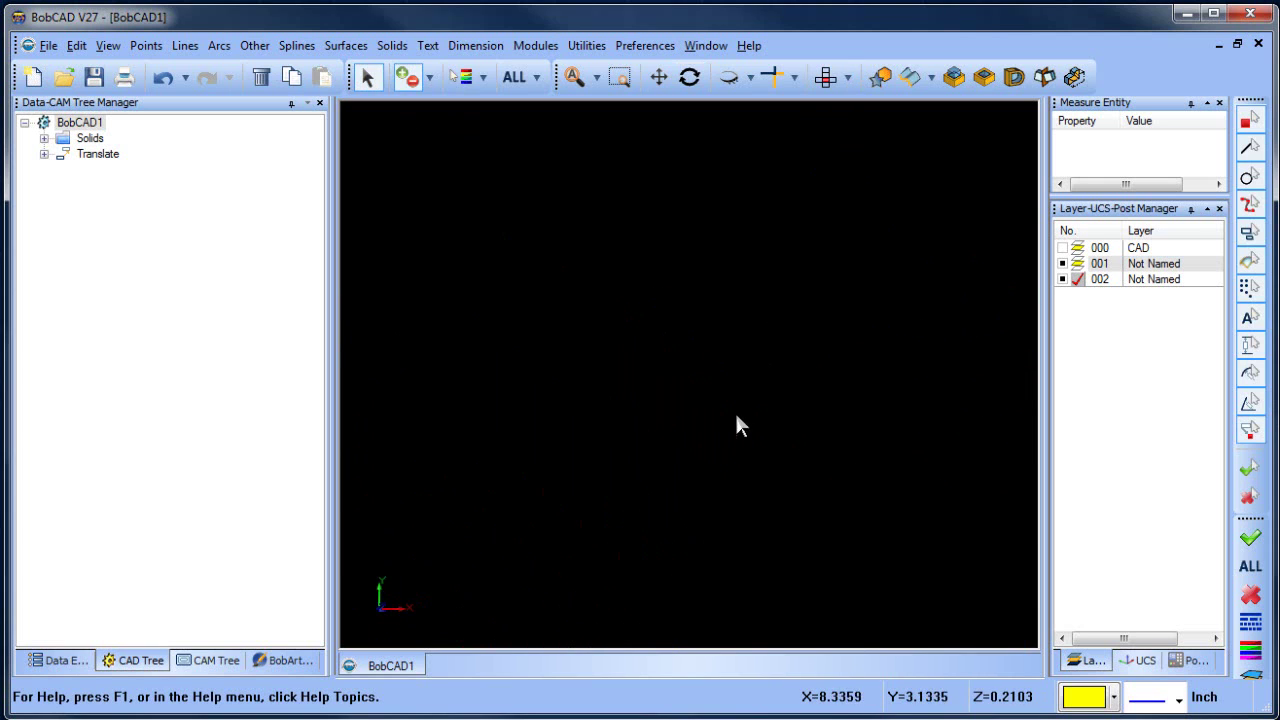
scroll(832, 480, "down", 1)
middle_click_drag(830, 500, 775, 388)
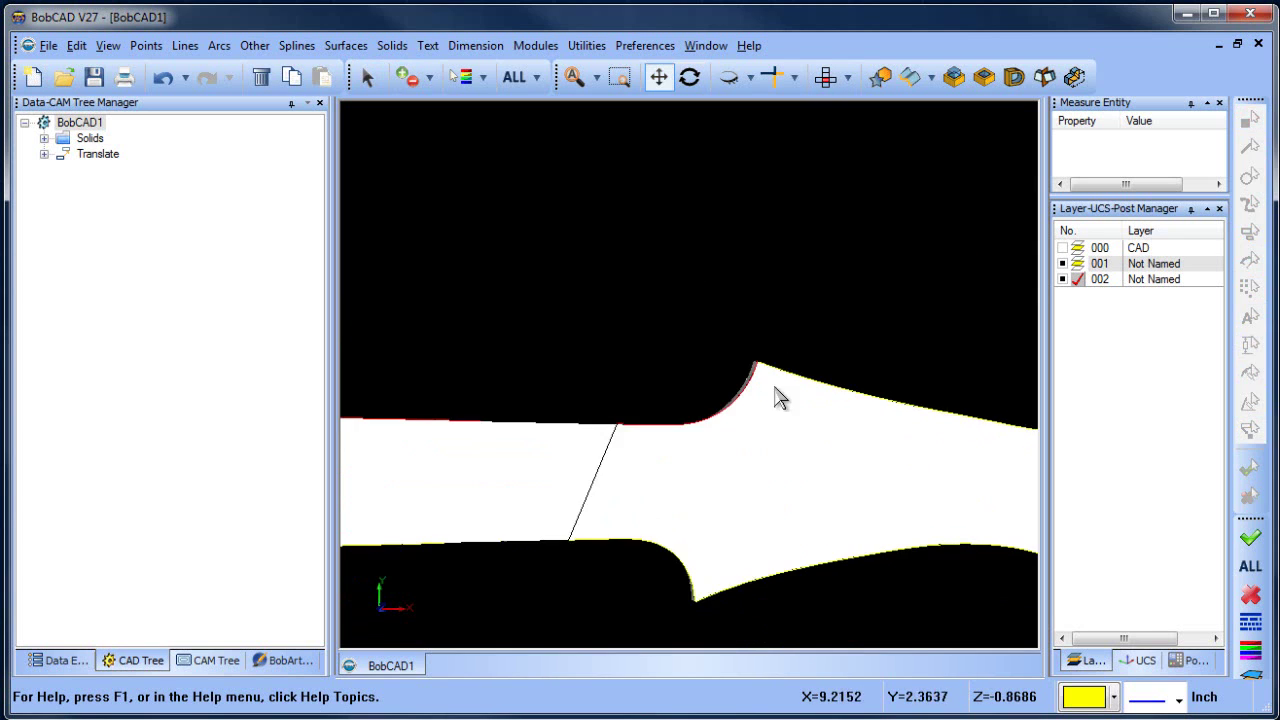
scroll(770, 354, "up", 6)
middle_click_drag(655, 525, 657, 400)
scroll(646, 365, "up", 6)
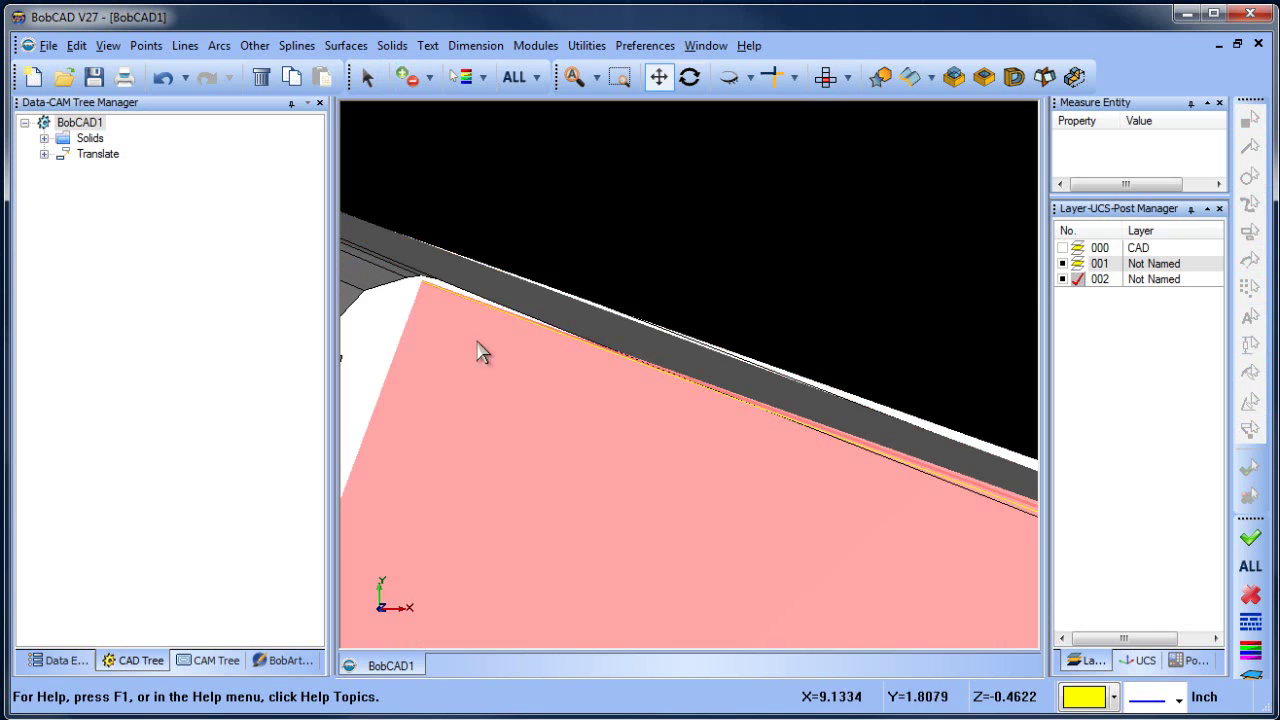
scroll(409, 285, "up", 1)
scroll(430, 308, "down", 3)
middle_click_drag(490, 400, 680, 403)
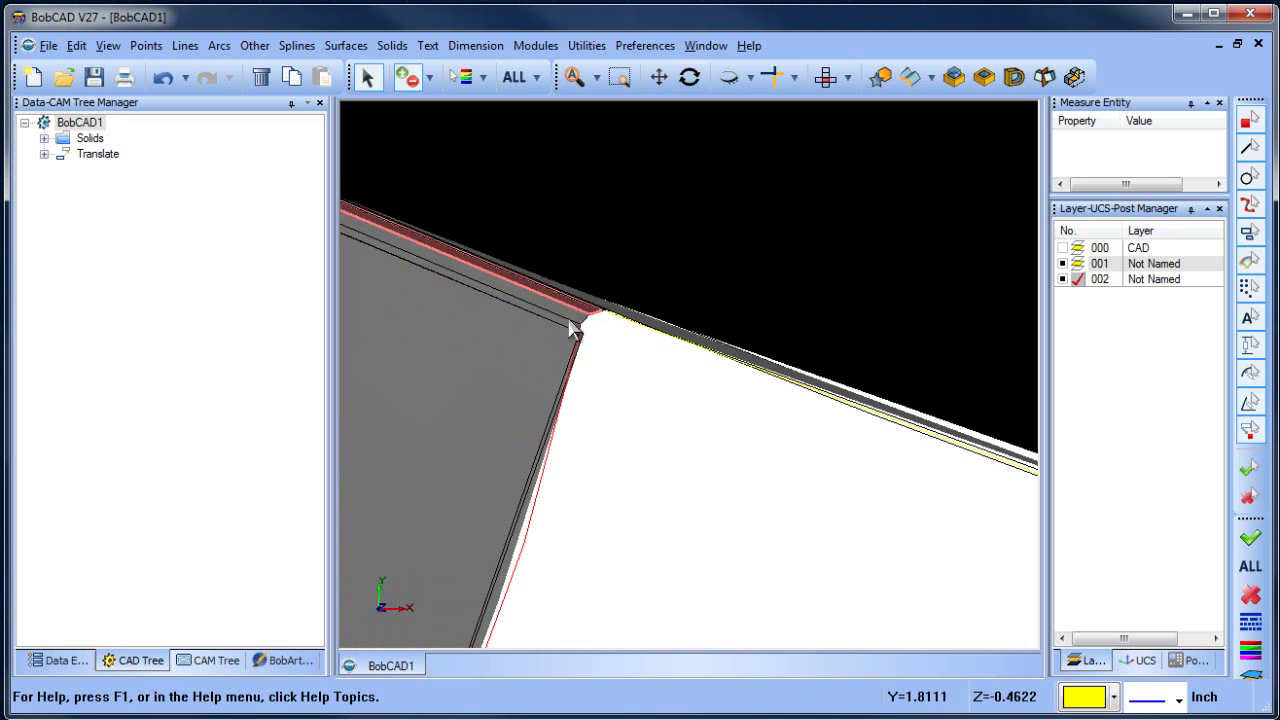
Clear the chain selection and hide layer 001 again.
right_click(669, 191)
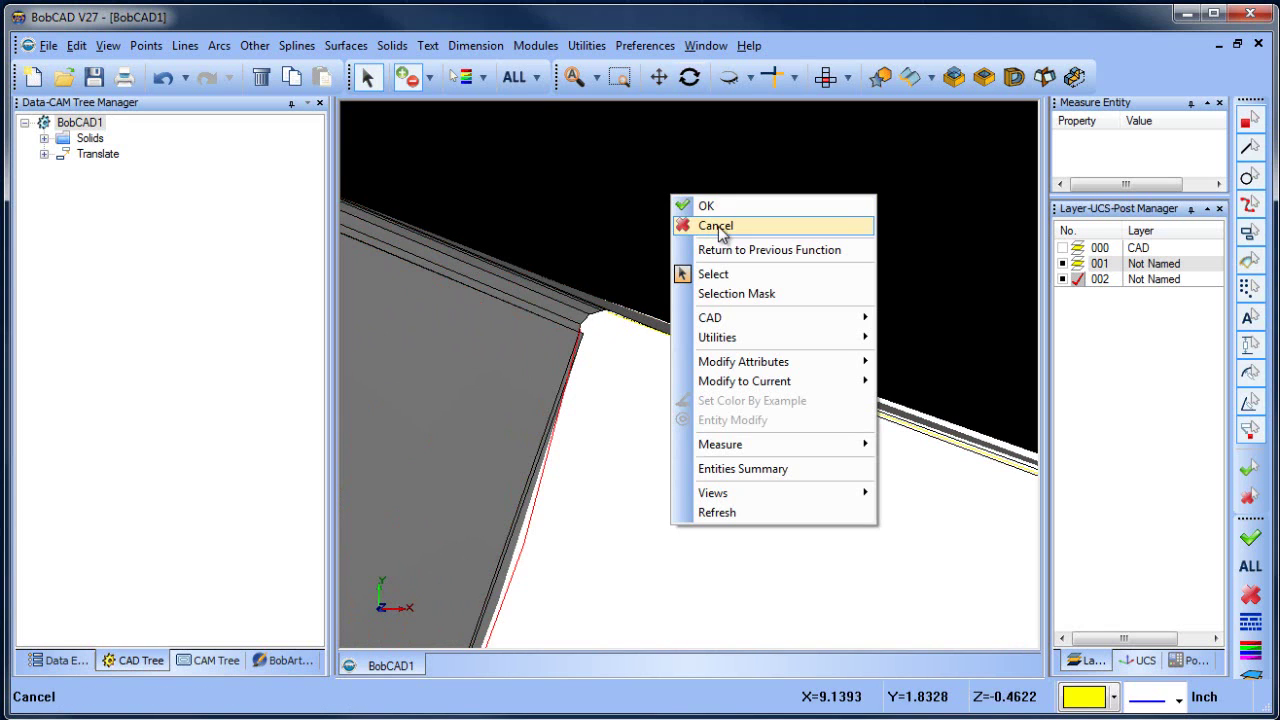
left_click(718, 228)
middle_click_drag(737, 240, 1015, 260)
left_click(1063, 265)
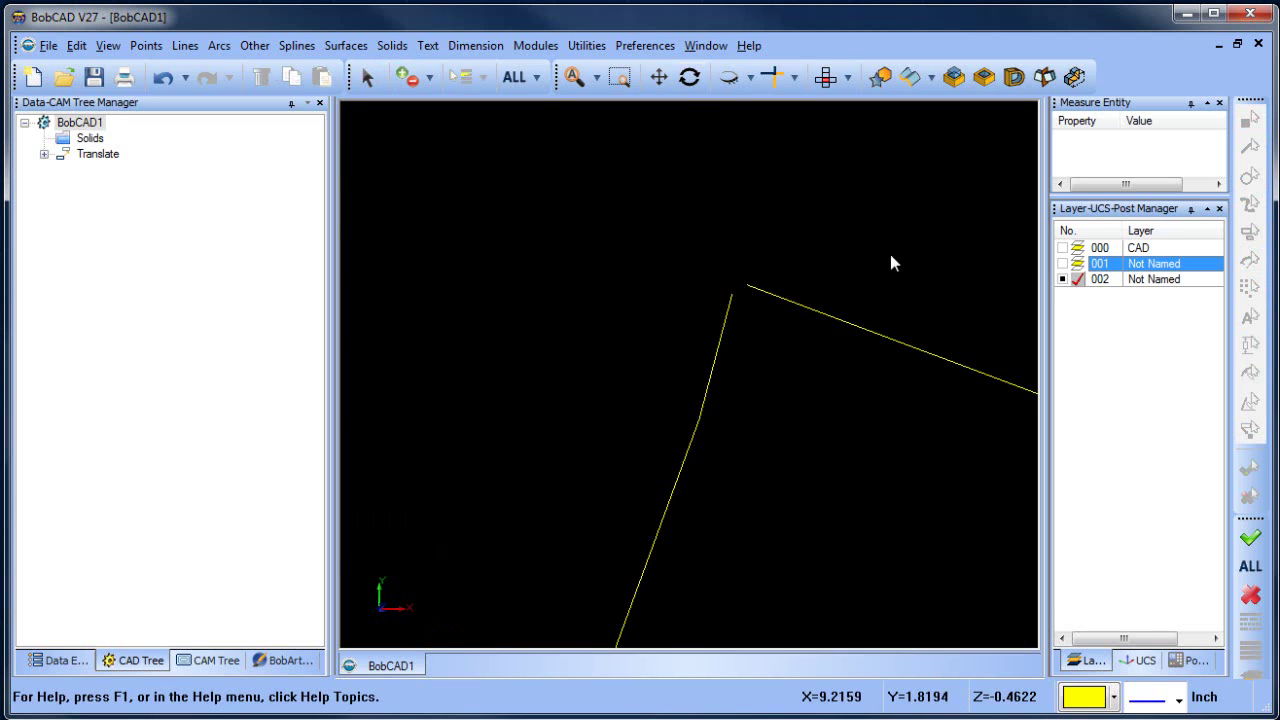
Try to close the upper headstock corner by trimming its two curves to each other.
middle_click_drag(787, 281, 805, 316)
scroll(800, 318, "up", 8)
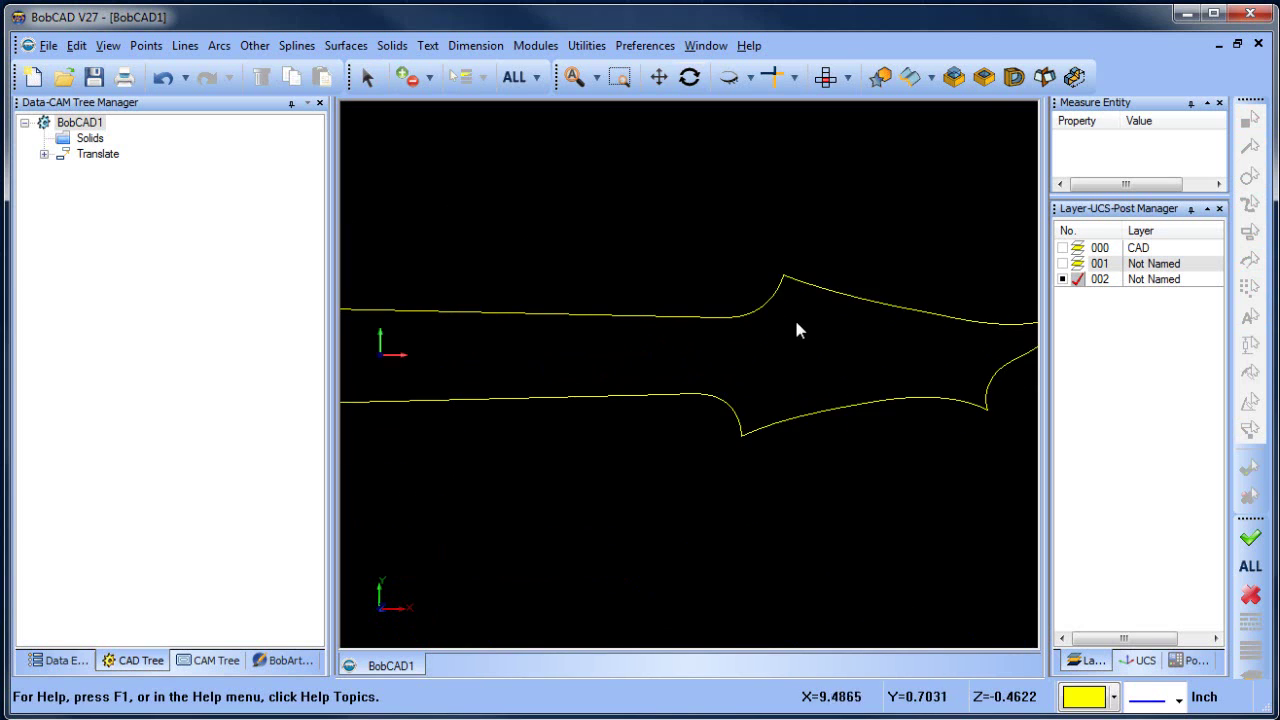
middle_click_drag(767, 242, 757, 314)
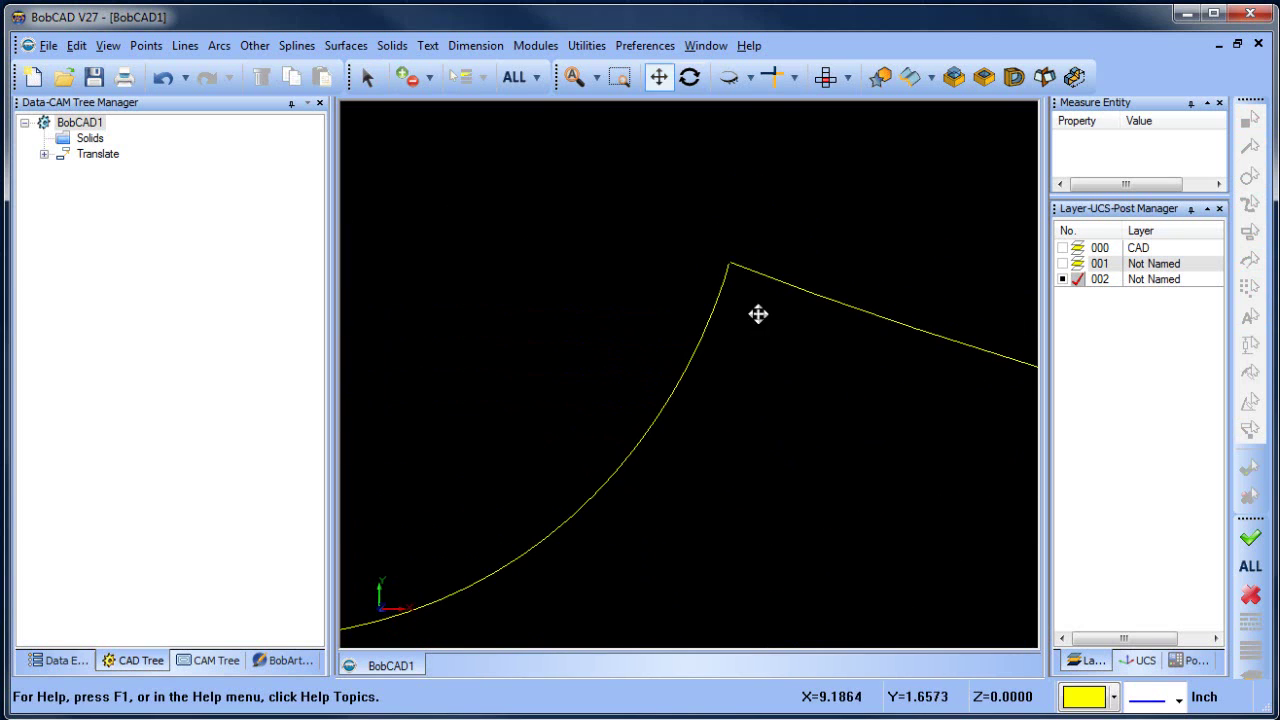
left_click(771, 77)
left_click(729, 269)
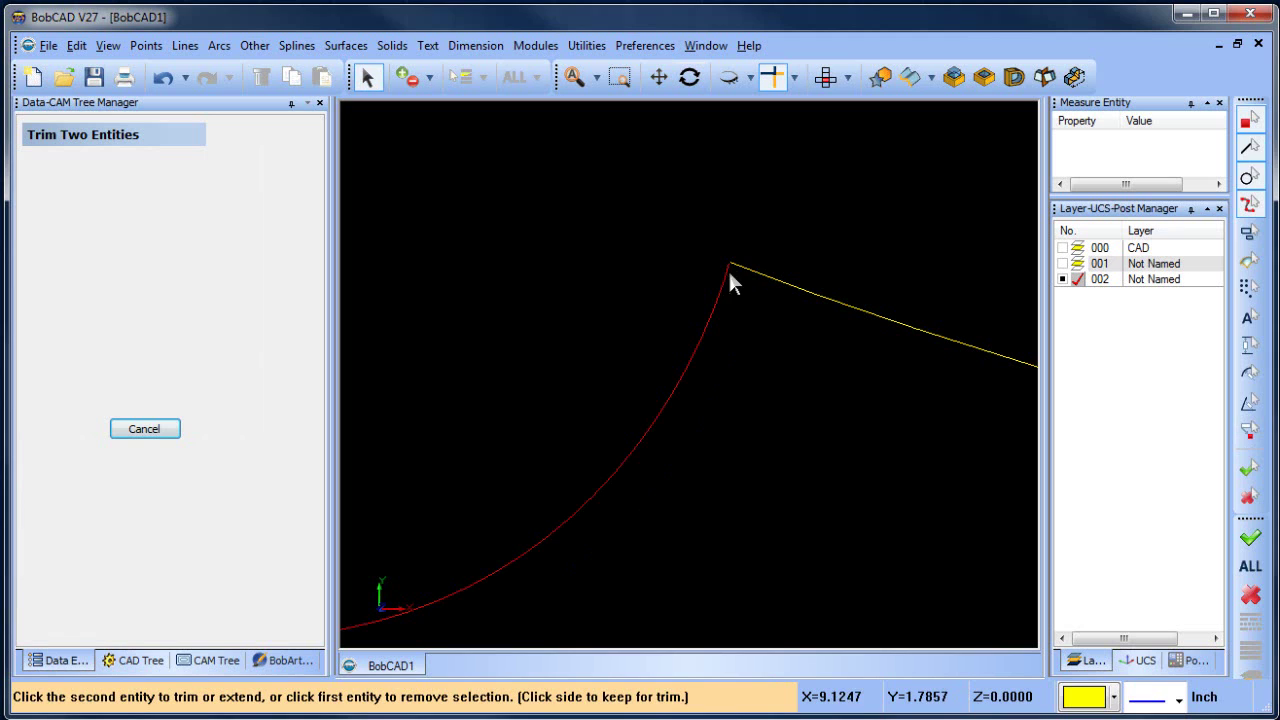
left_click(745, 268)
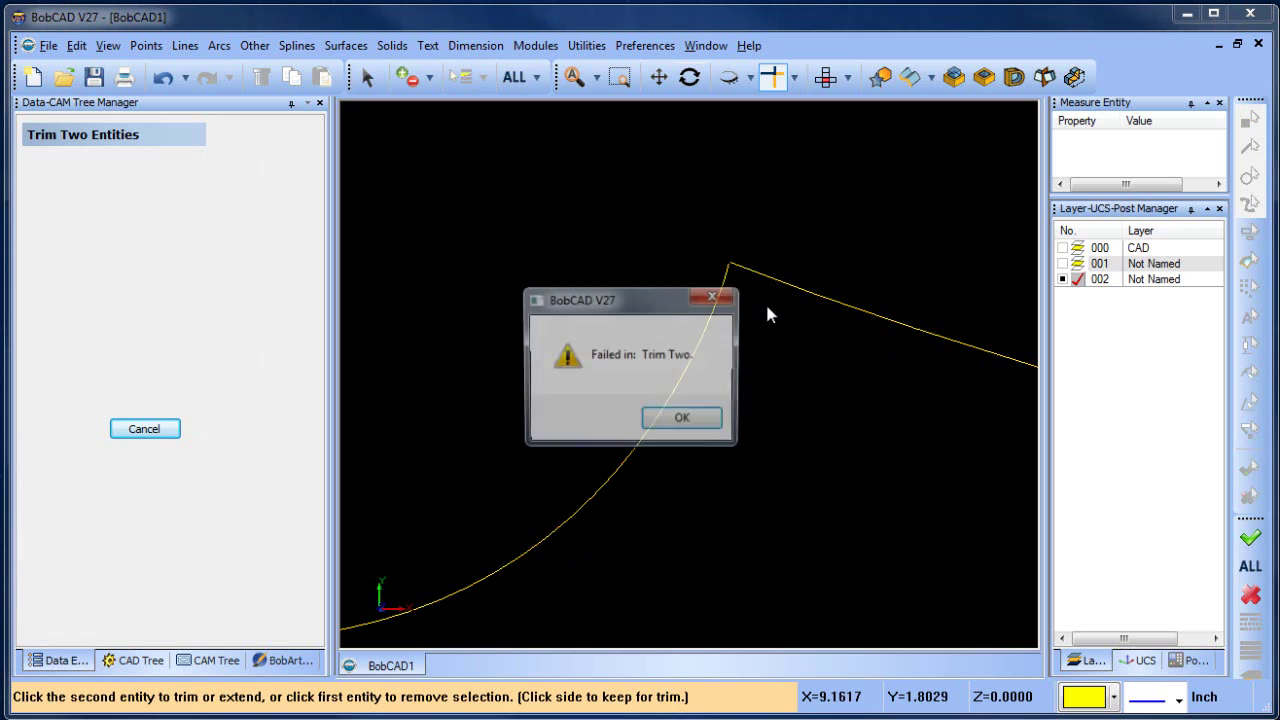
left_click(689, 430)
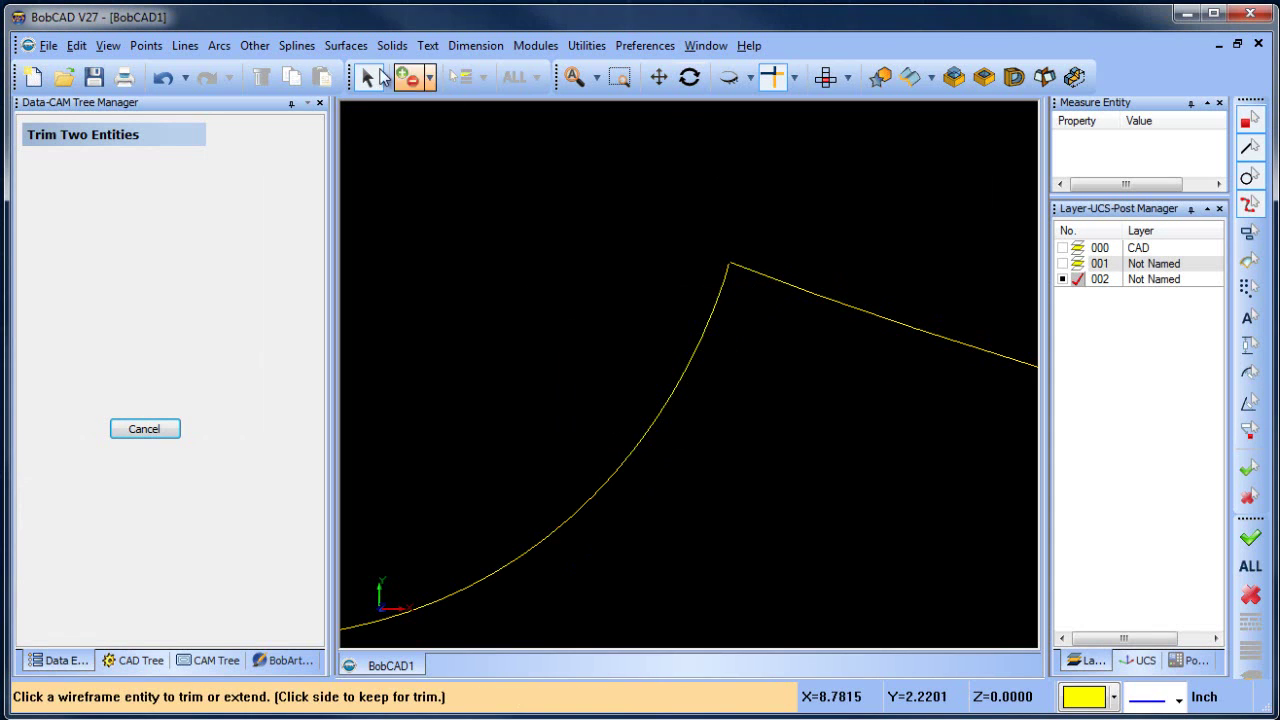
Close the gap at the upper headstock corner with a Line Join between the two open curve endpoints.
left_click(185, 45)
left_click(205, 106)
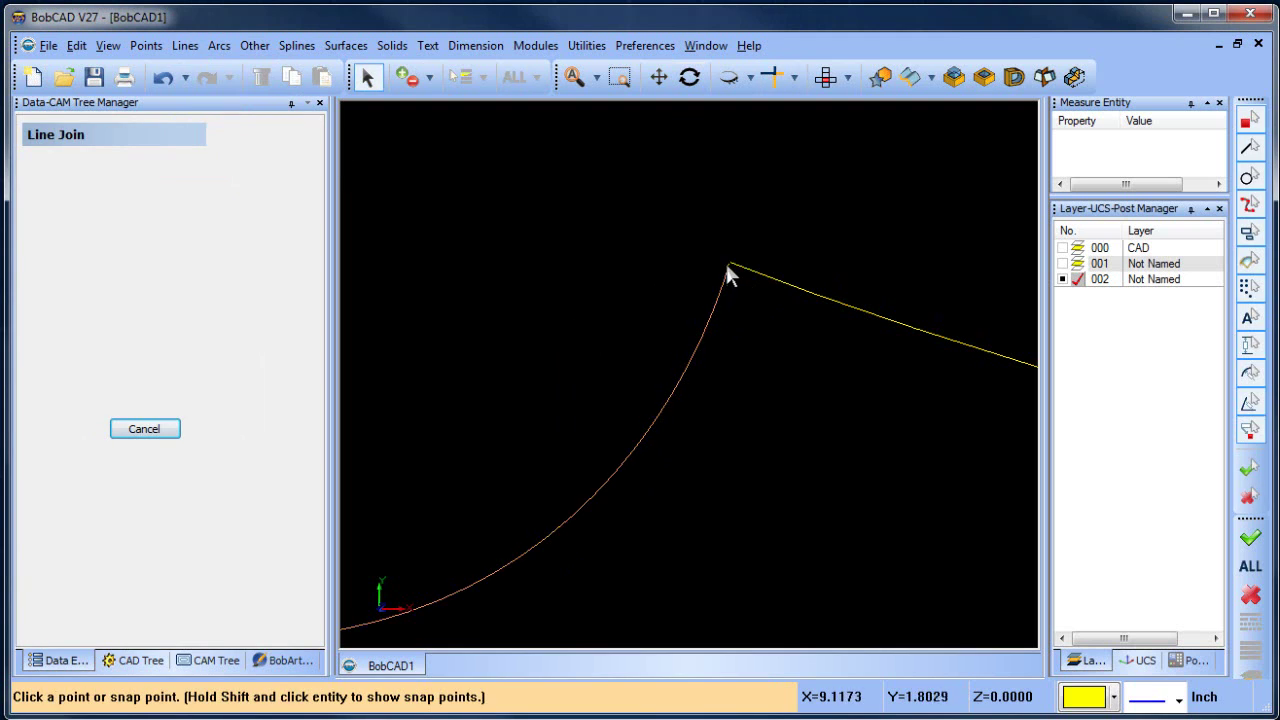
scroll(743, 323, "up", 3)
middle_click_drag(734, 254, 750, 365)
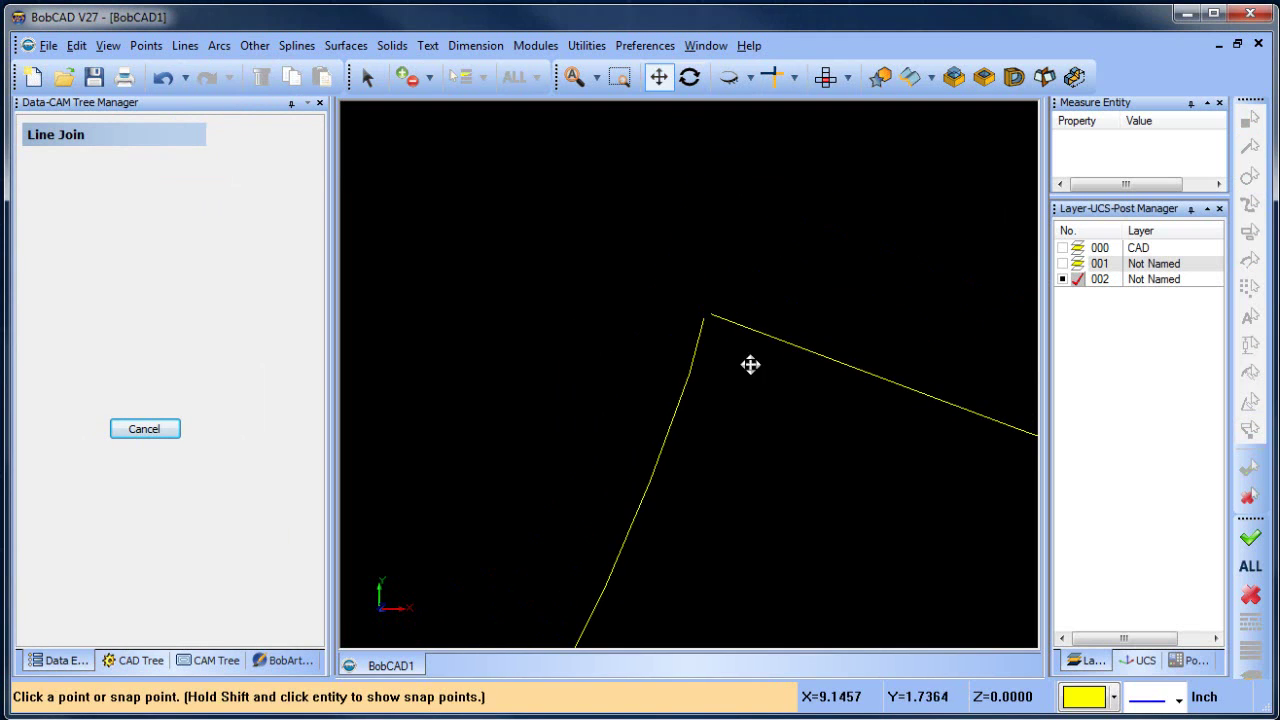
left_click(689, 314)
left_click(704, 313)
scroll(760, 390, "down", 5)
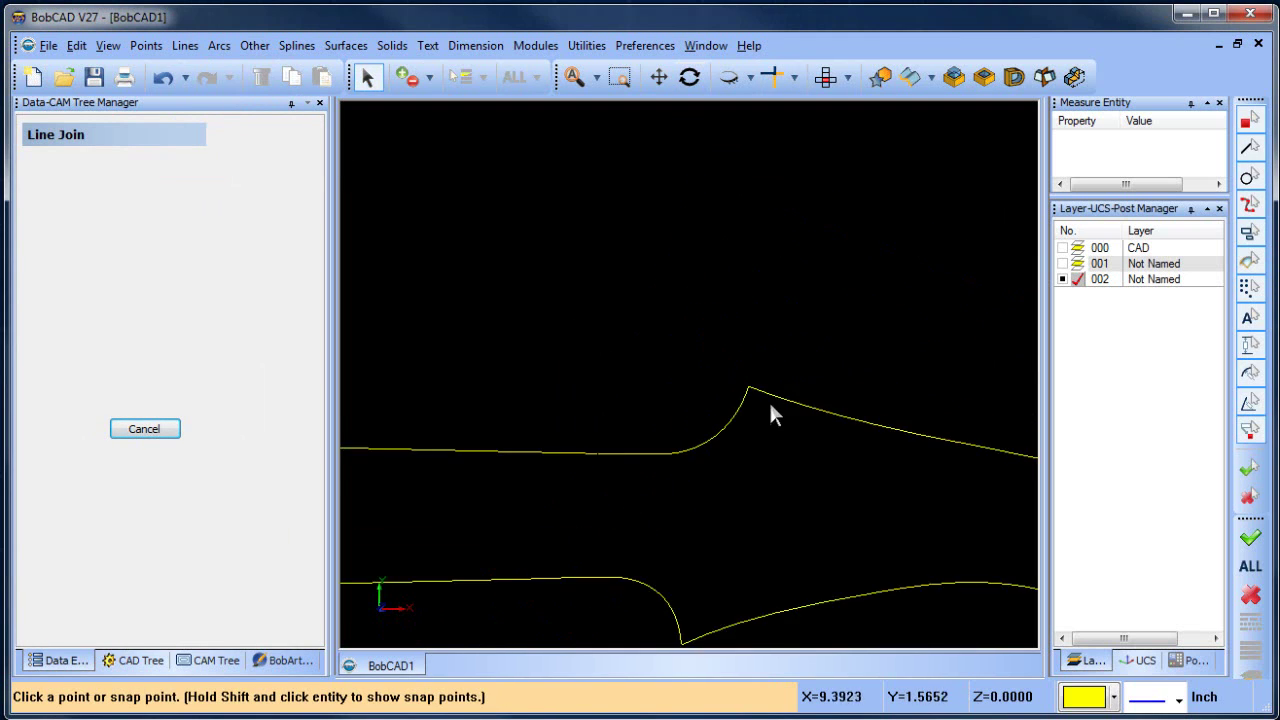
Close the gap at the headstock's pointed tip with a Line Join between the two open curve endpoints.
scroll(700, 355, "up", 4)
scroll(650, 343, "up", 4)
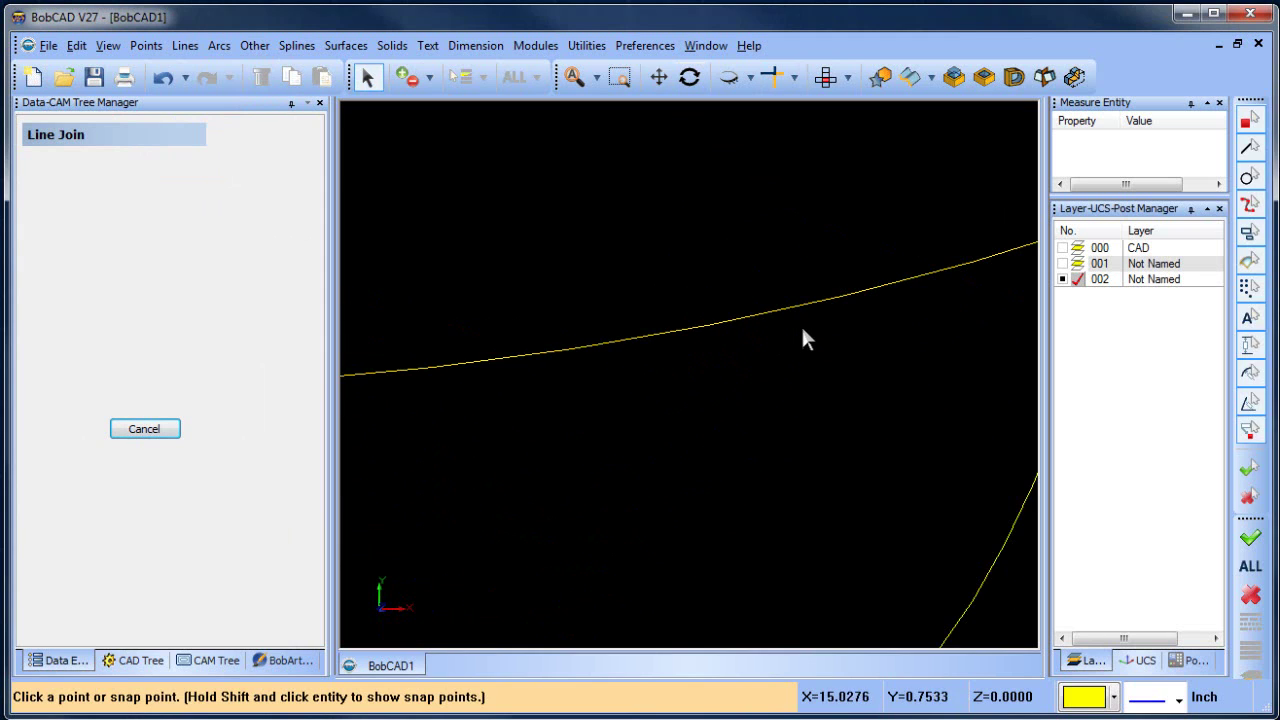
middle_click_drag(1020, 300, 751, 363)
middle_click_drag(674, 397, 591, 486)
scroll(679, 381, "up", 2)
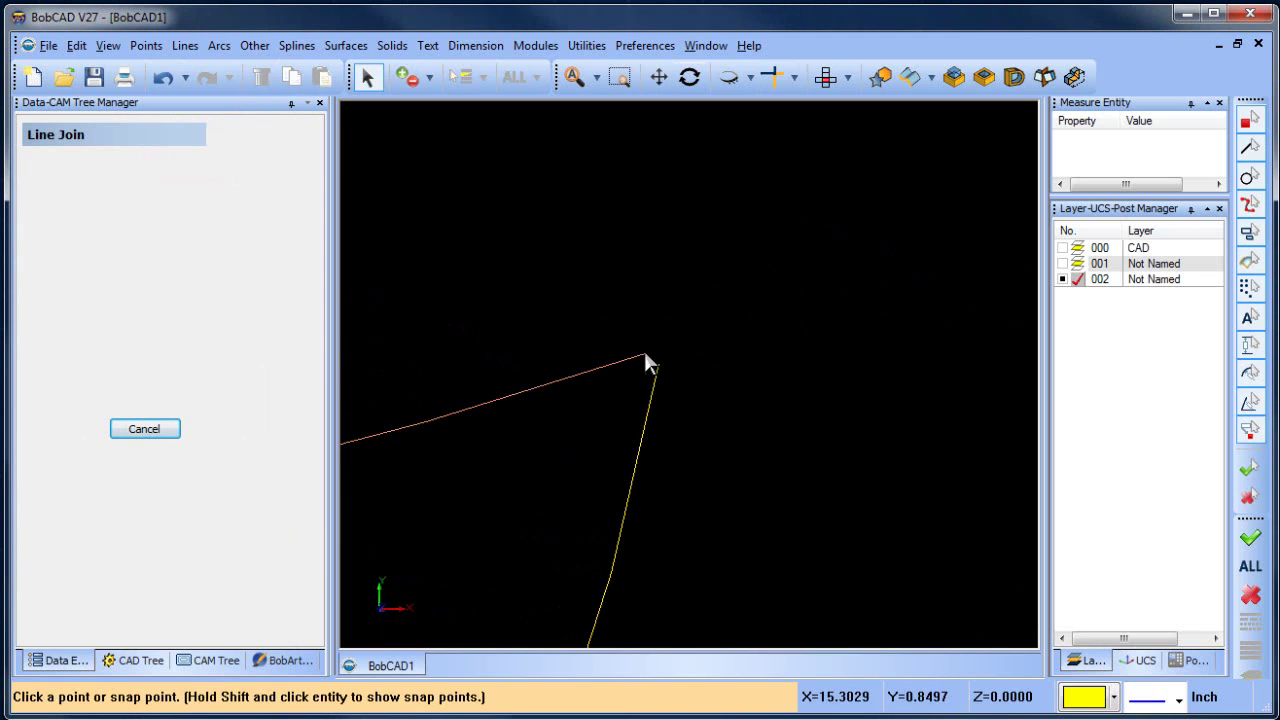
left_click(645, 352)
left_click(659, 363)
Close the gap at the lower corner near the headstock tip by joining its two open curve endpoints with a line.
scroll(699, 389, "down", 6)
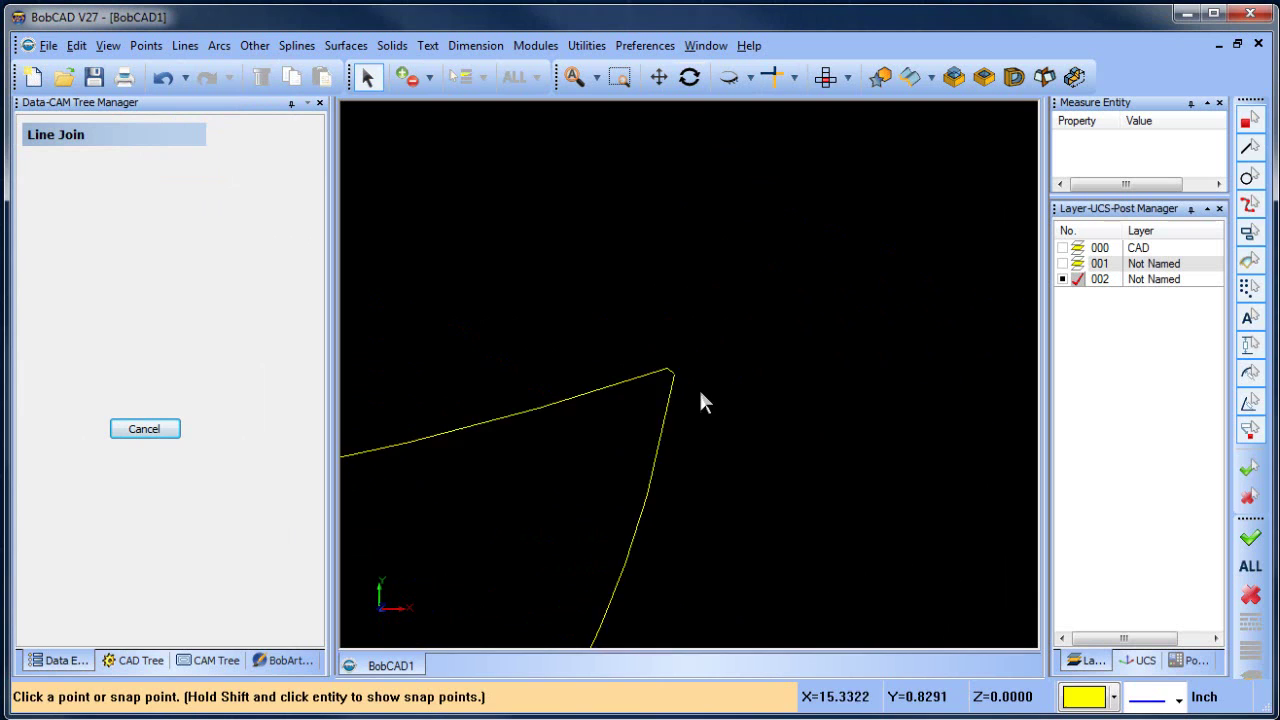
middle_click_drag(642, 494, 767, 500)
scroll(690, 402, "up", 5)
scroll(695, 349, "up", 3)
scroll(699, 384, "up", 2)
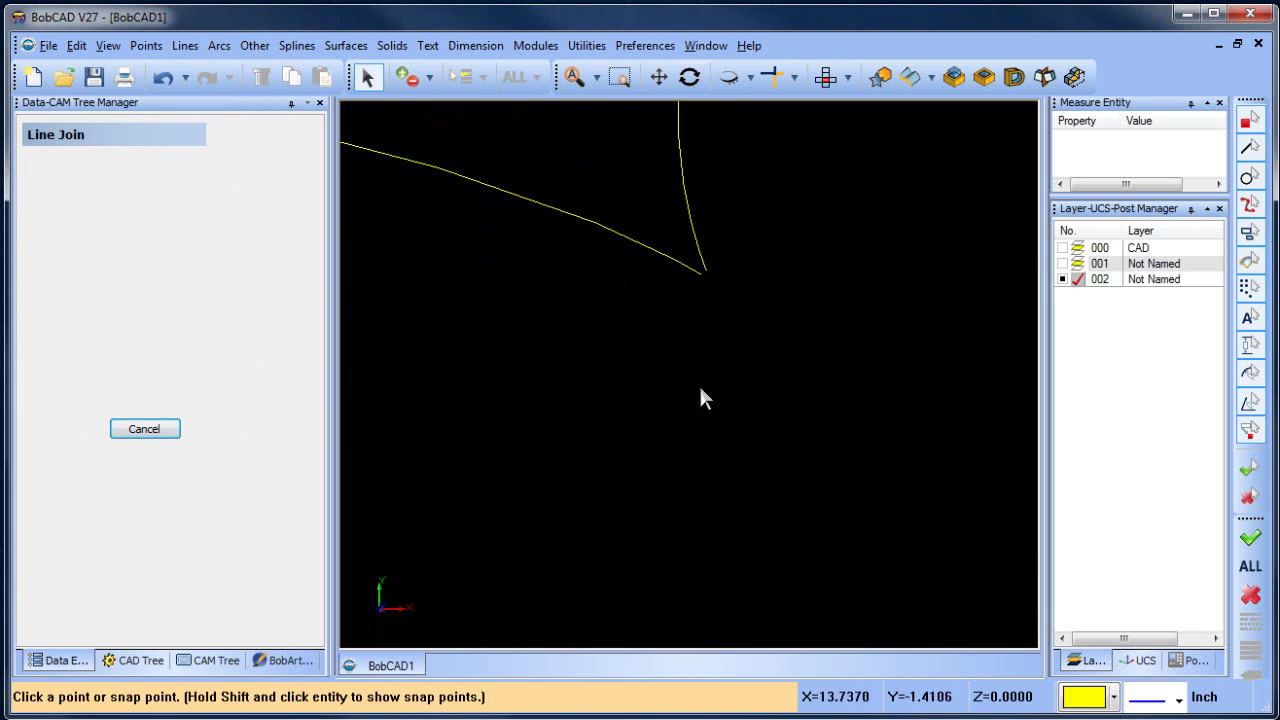
left_click(700, 273)
left_click(708, 270)
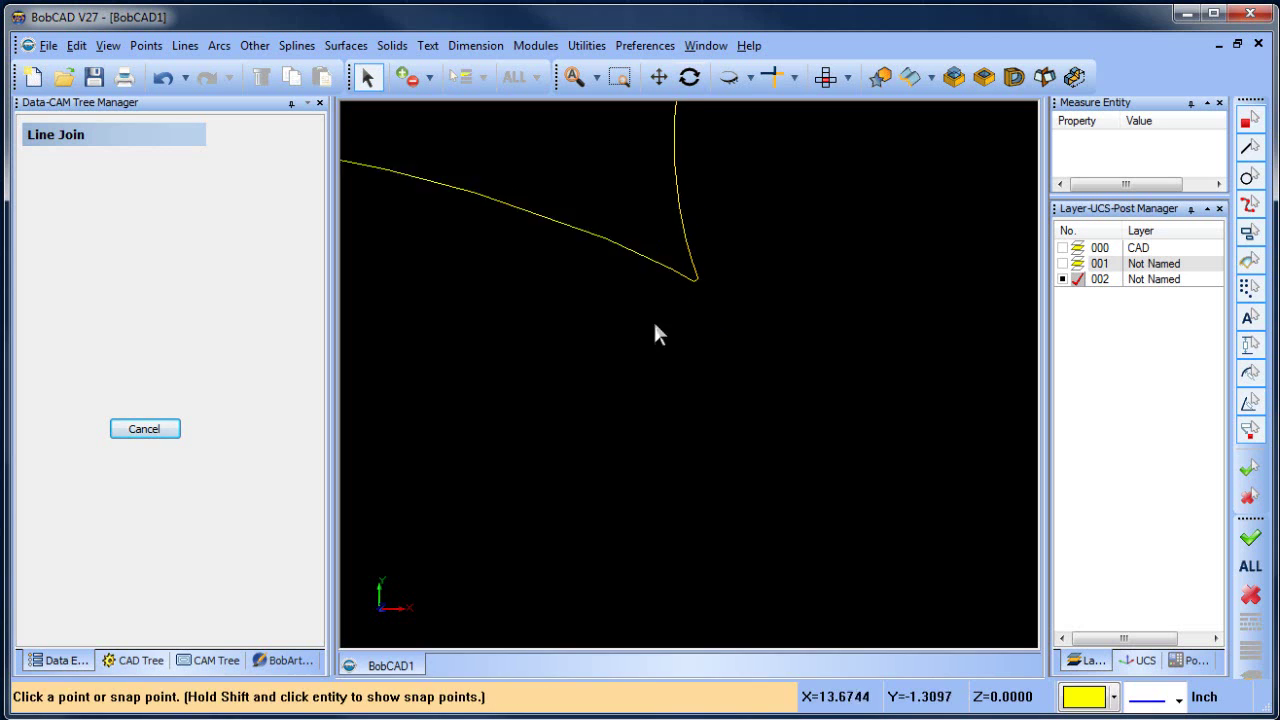
Join the two open curve endpoints at the lower headstock corner next to the neck and end the Line Join command.
scroll(654, 331, "down", 3)
middle_click_drag(713, 311, 964, 340)
scroll(634, 357, "up", 3)
middle_click_drag(668, 391, 826, 449)
scroll(677, 388, "up", 4)
left_click(797, 222)
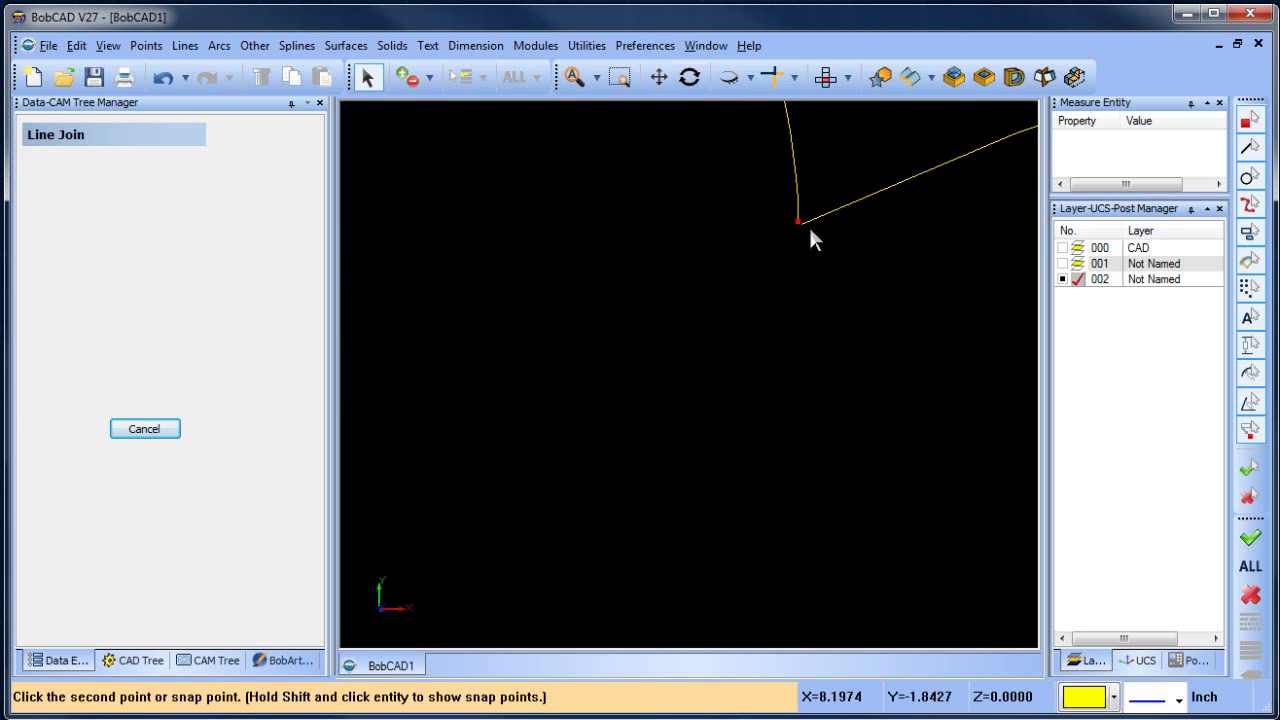
left_click(803, 225)
scroll(700, 285, "down", 2)
scroll(644, 297, "down", 5)
middle_click_drag(548, 352, 781, 420)
scroll(716, 375, "down", 2)
right_click(636, 222)
left_click(697, 255)
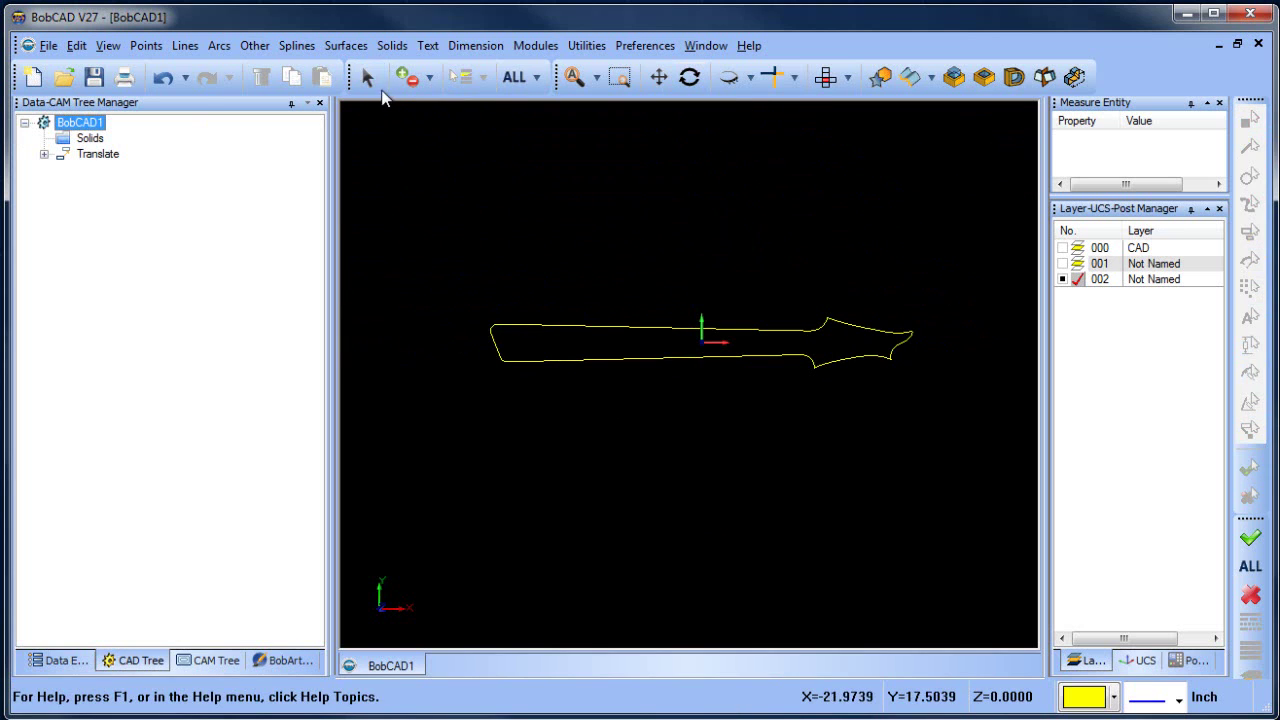
Chain-select the neck outline to check that it is continuous, and clear the selection.
left_click(585, 326)
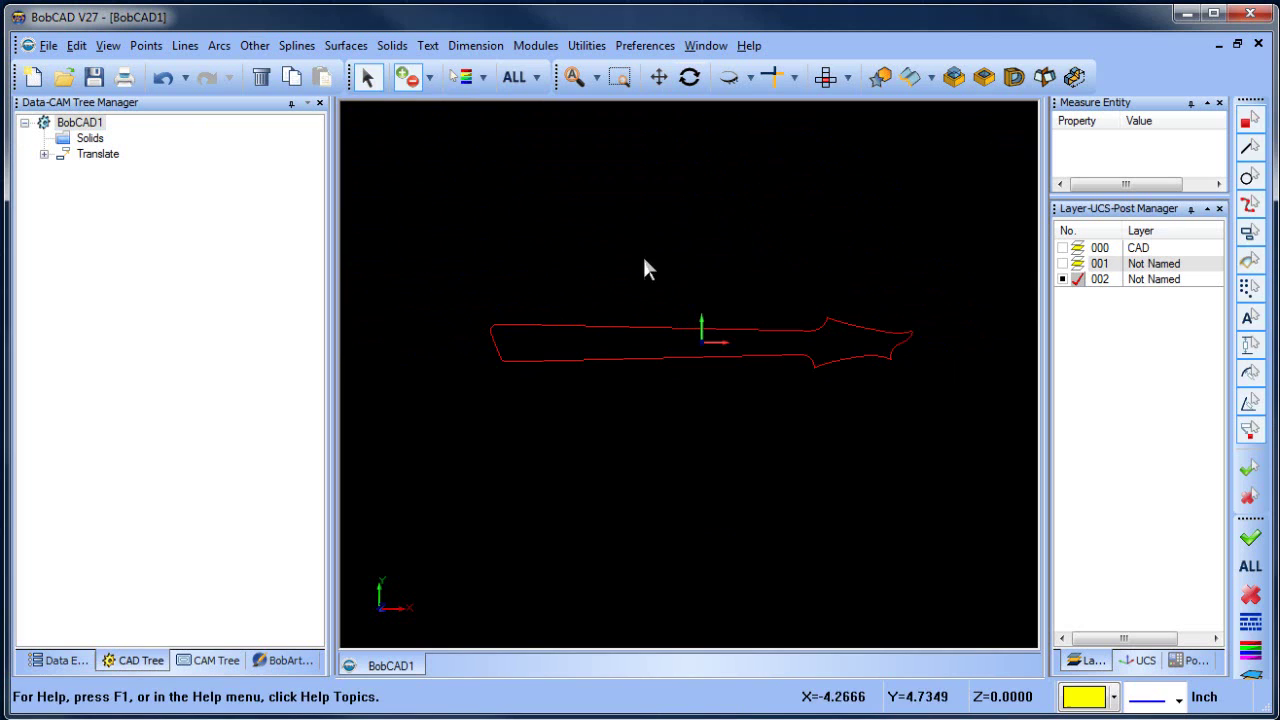
right_click(656, 186)
left_click(690, 216)
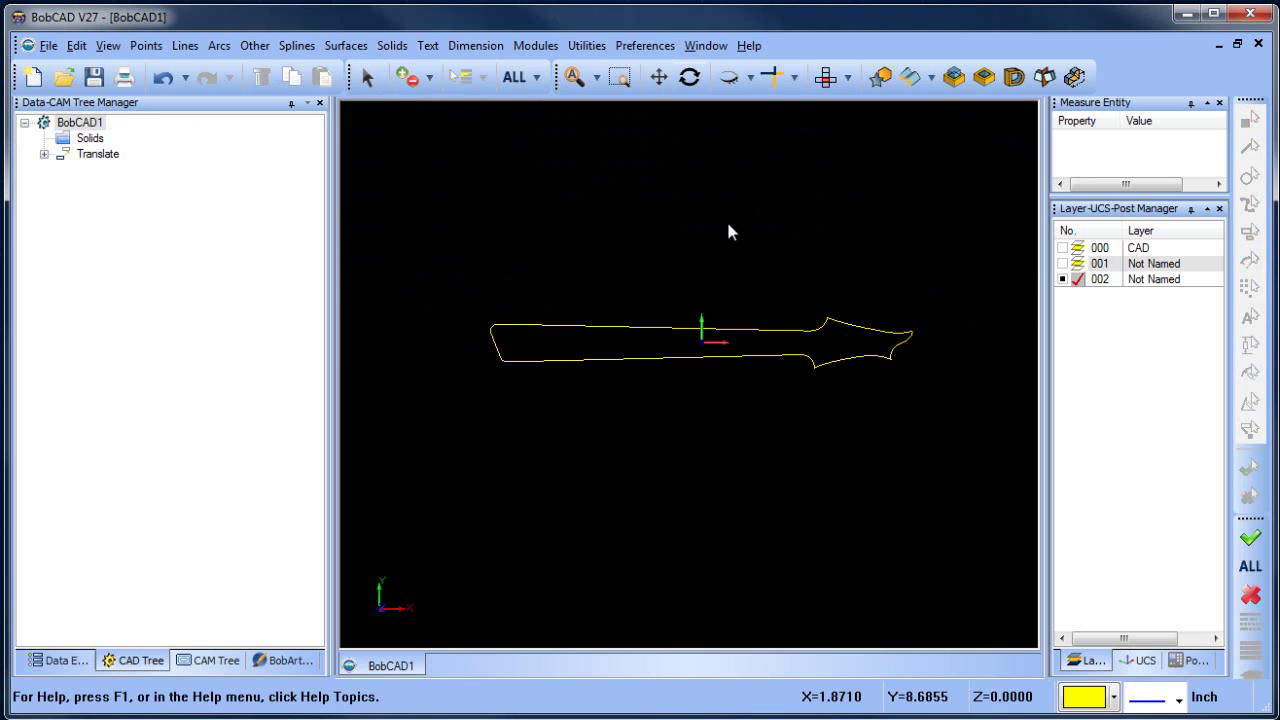
Add a new layer 003 and make it the active layer.
right_click(1148, 287)
left_click(1176, 293)
left_click(1077, 295)
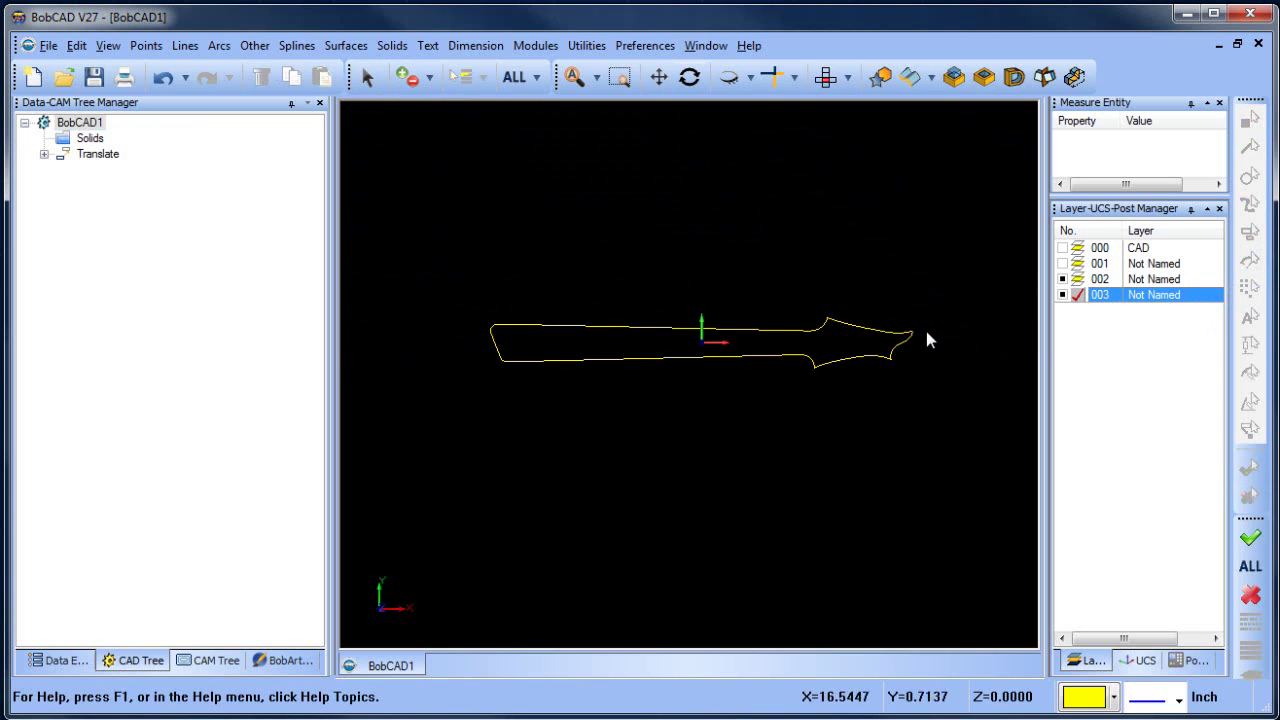
Offset the chained neck outline 0.75 outward on the left side of the chain, with one offset.
left_click(253, 46)
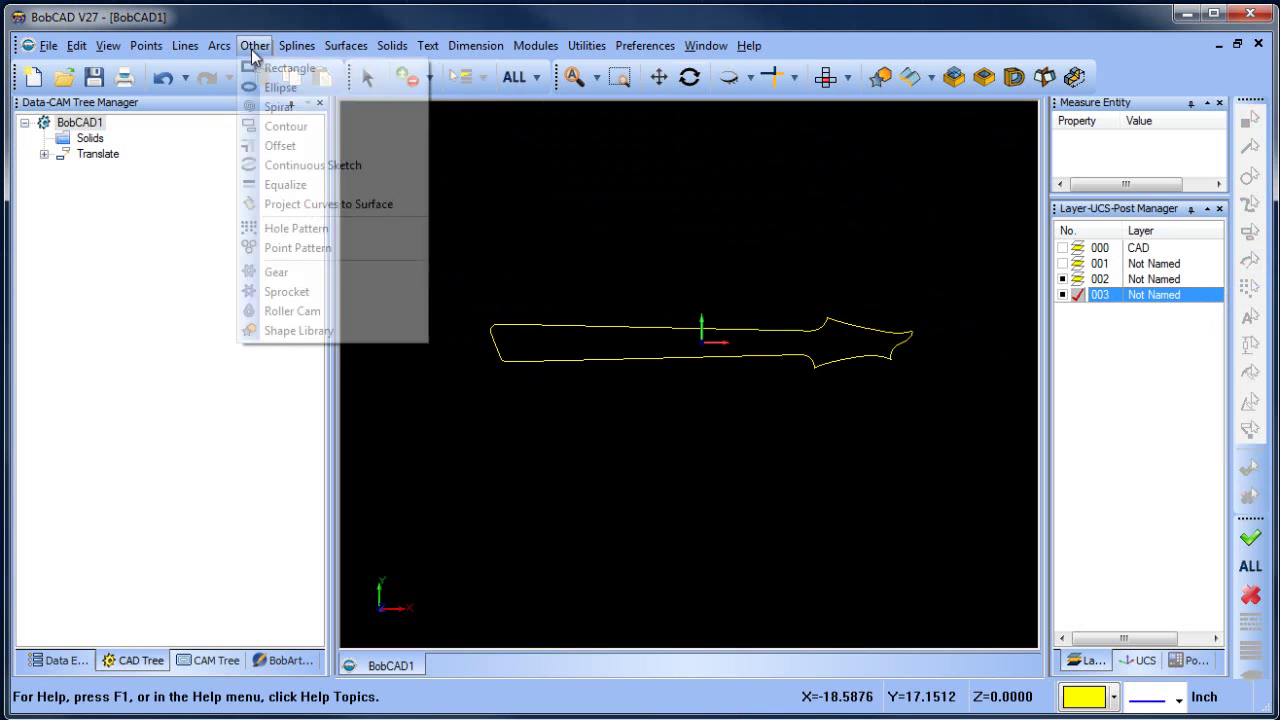
left_click(323, 137)
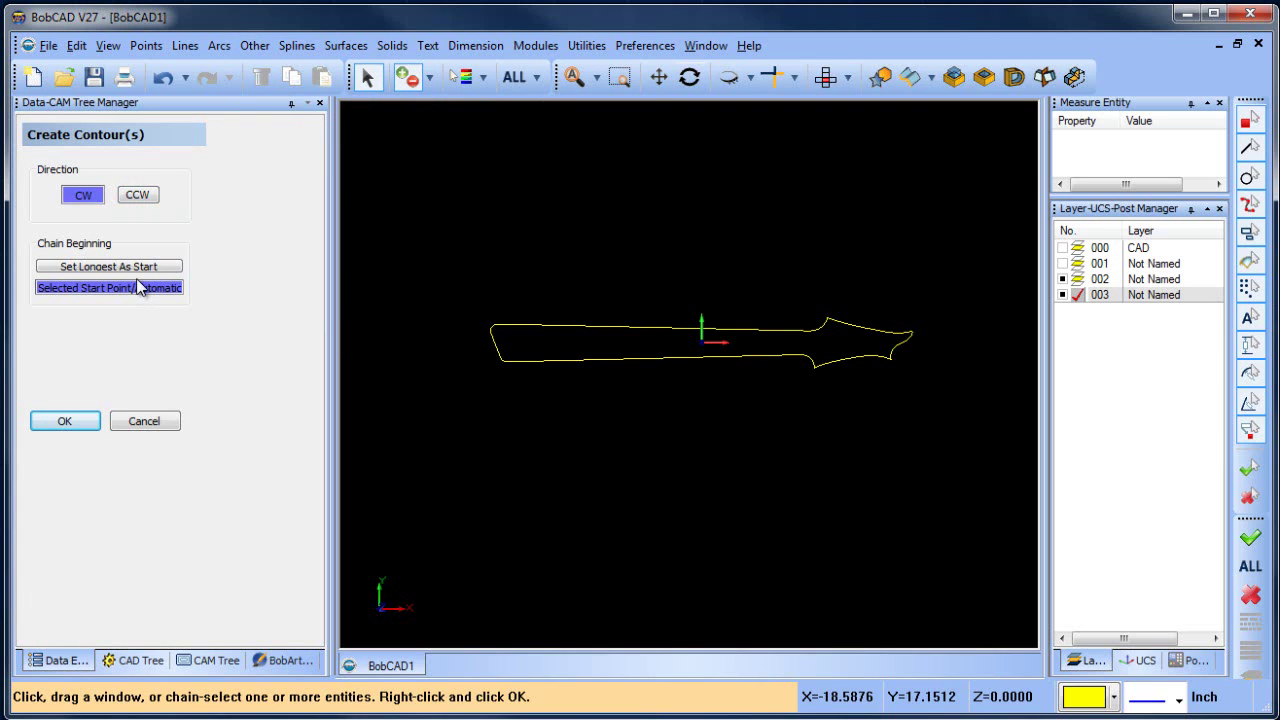
left_click(255, 46)
left_click(312, 147)
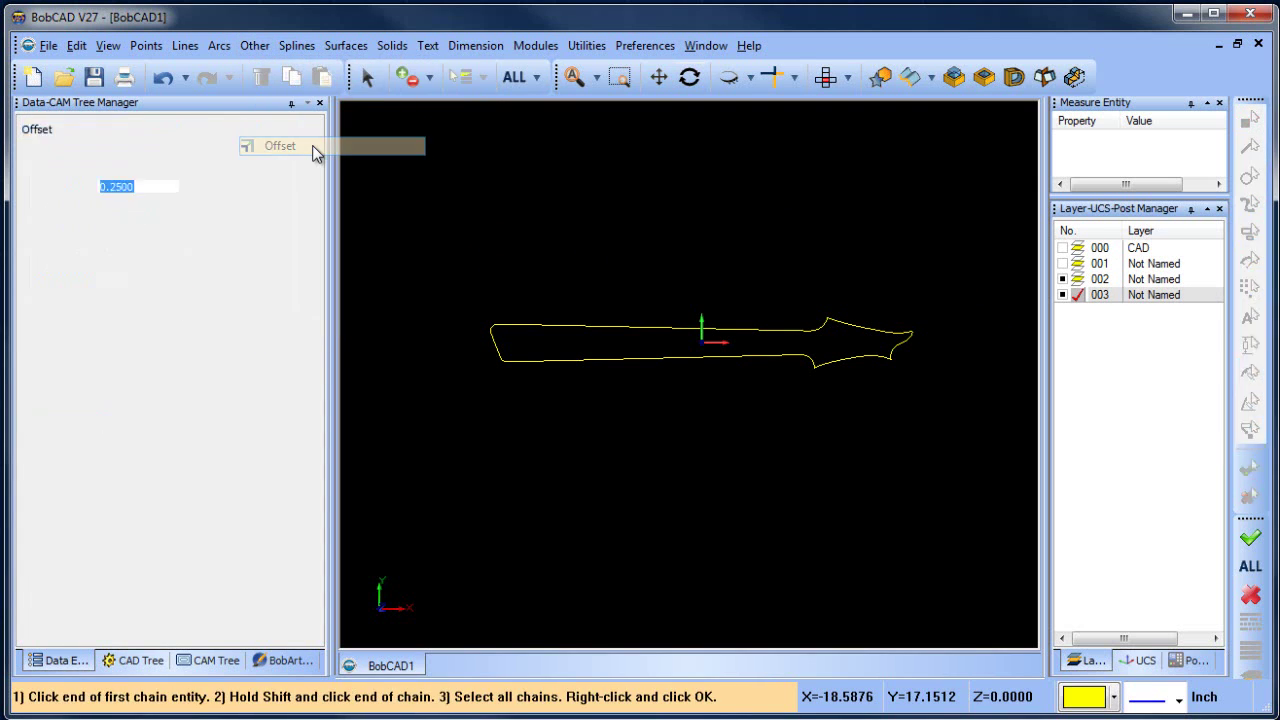
double_click(138, 188)
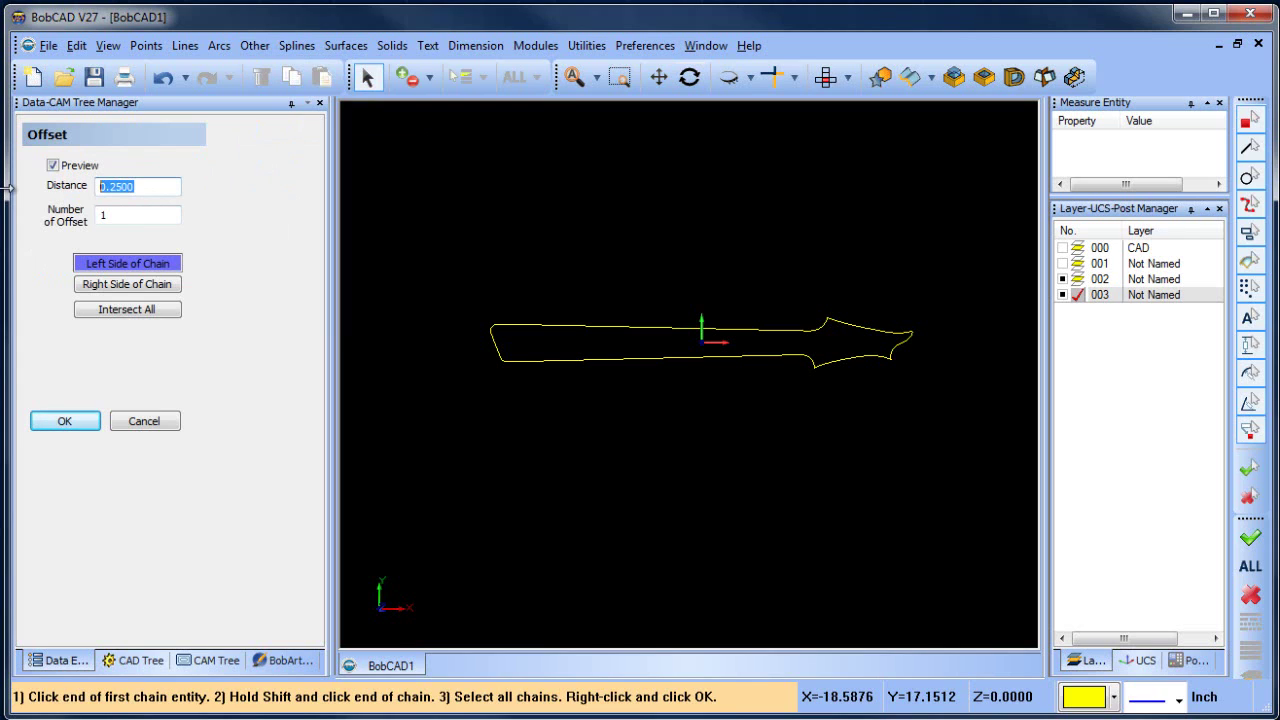
type(".75")
left_click(494, 340)
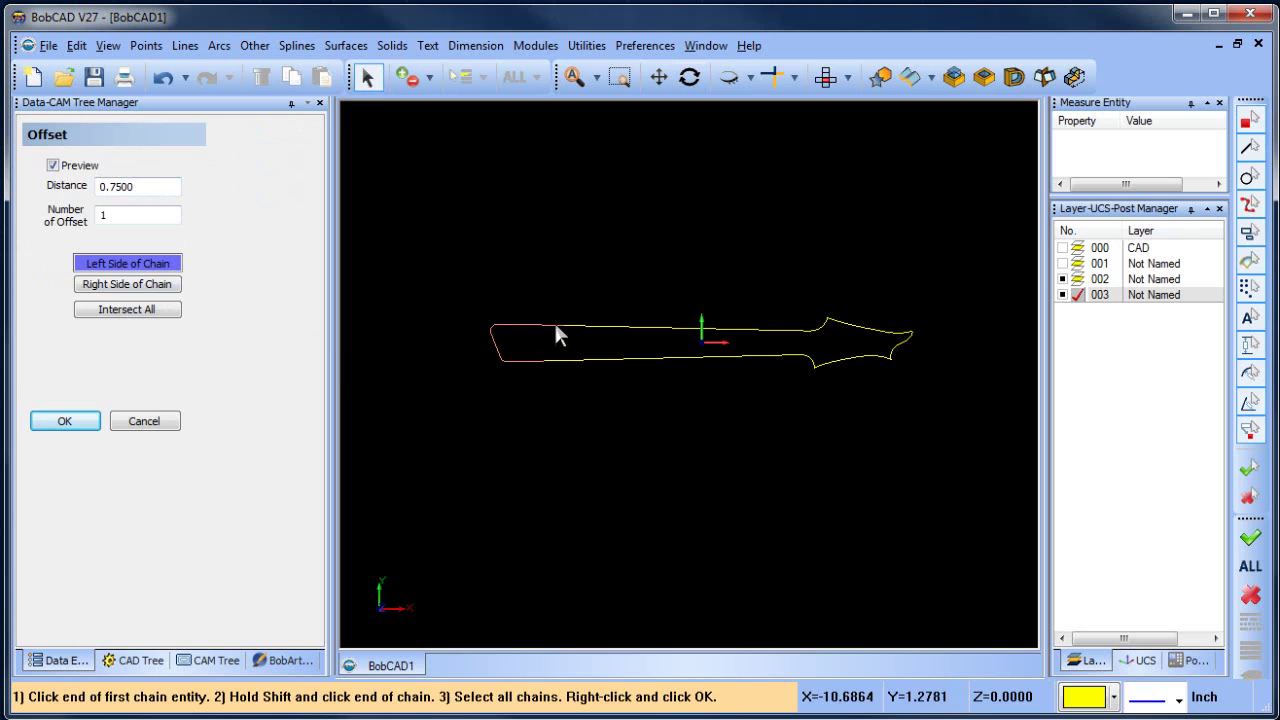
left_click(556, 327, "shift")
right_click(574, 244)
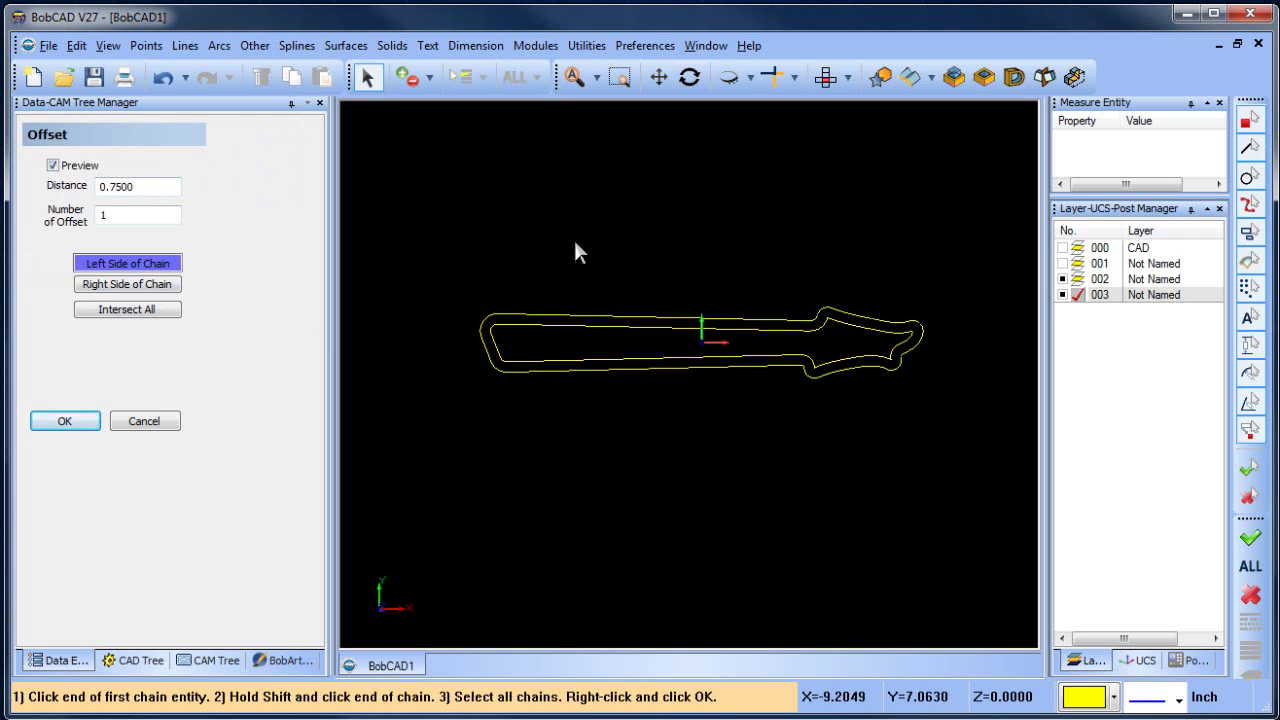
right_click(575, 242)
left_click(630, 262)
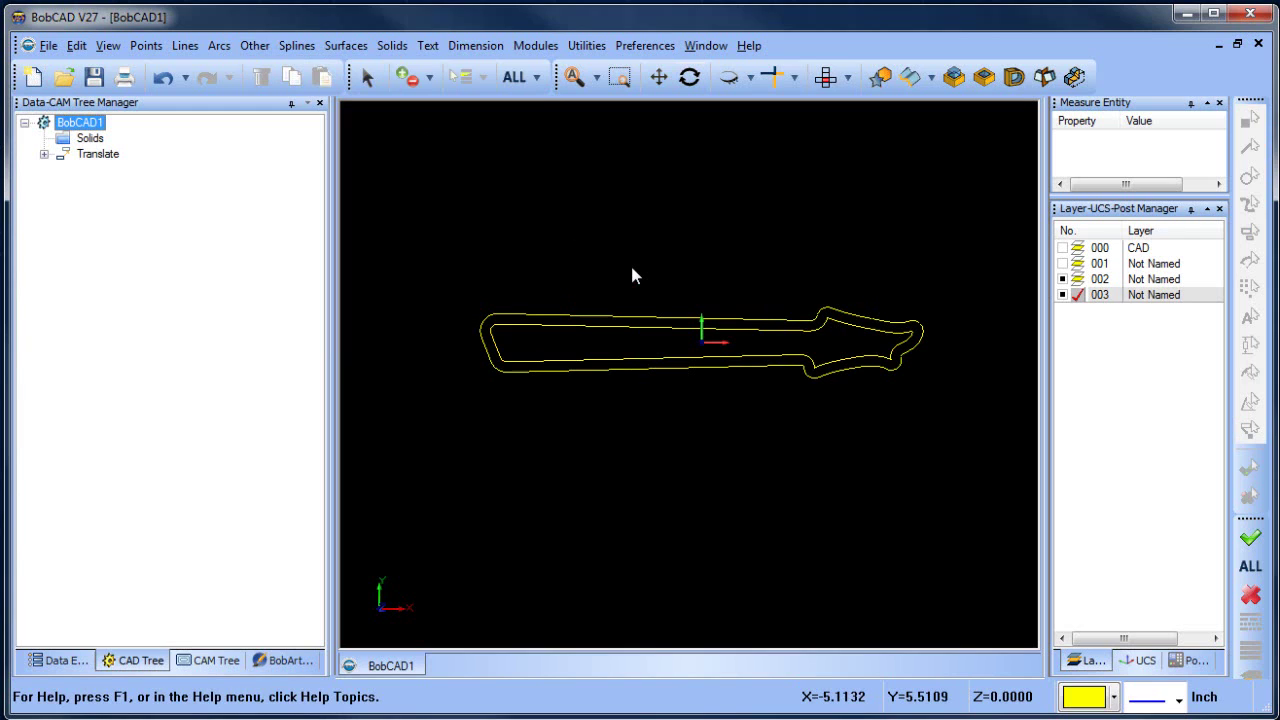
Show layer 000 CAD and offset its blue bounding rectangle 1.5 outward on the left side of the chain.
left_click(1062, 250)
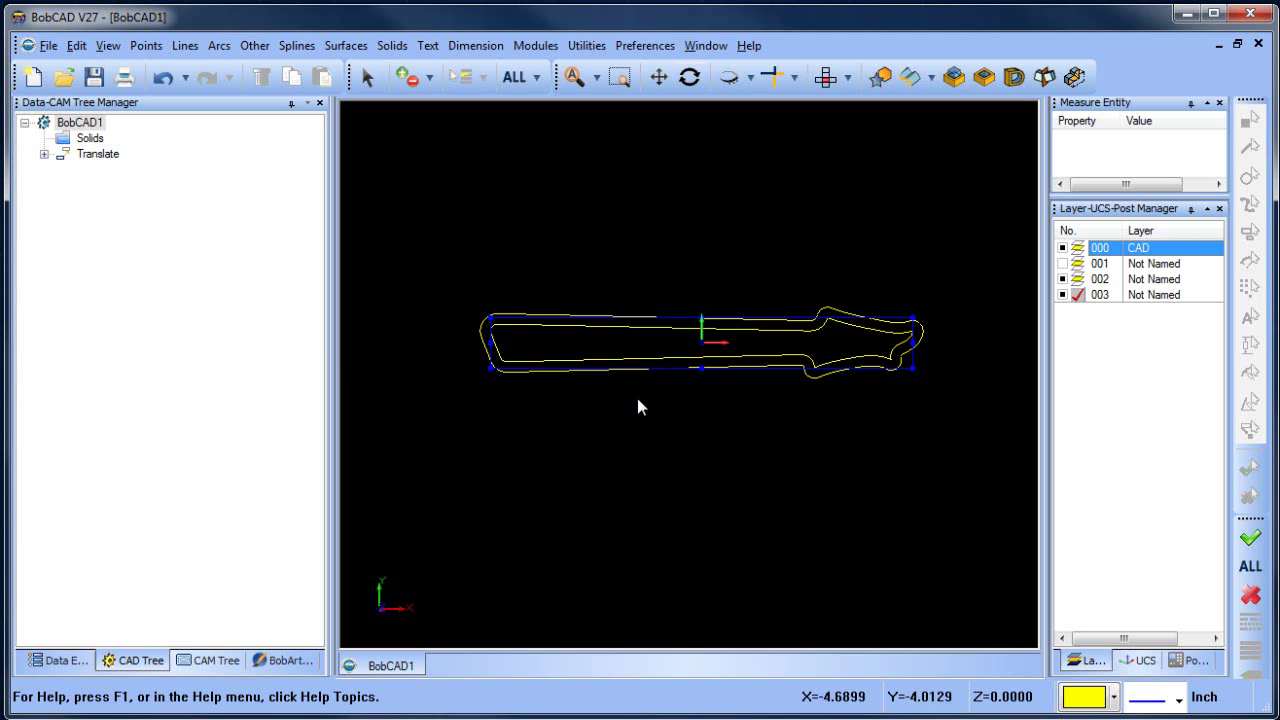
left_click(254, 45)
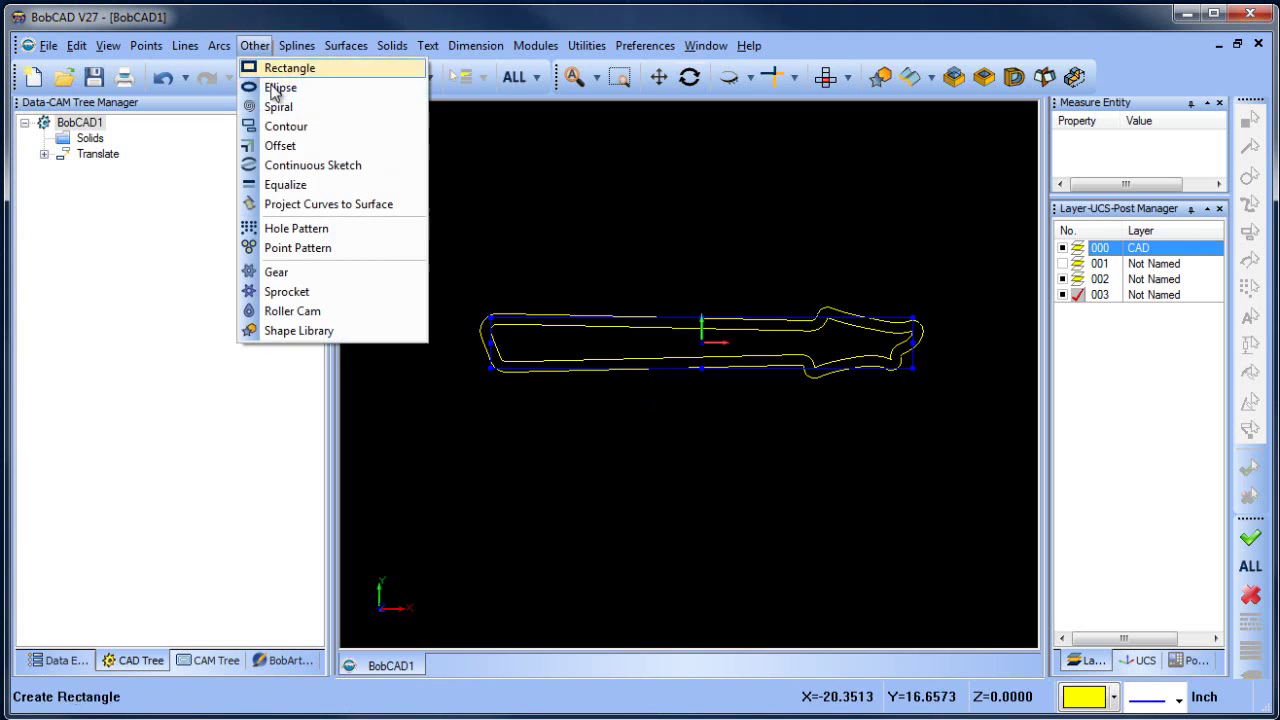
left_click(283, 146)
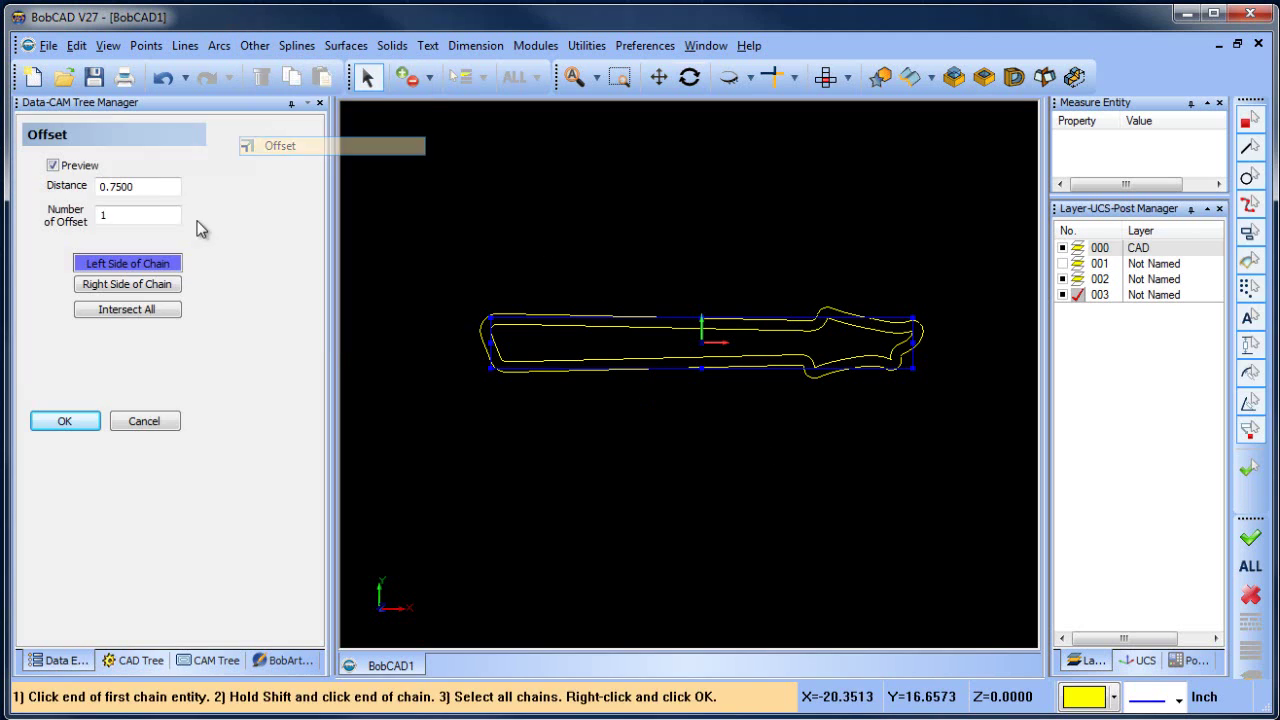
double_click(118, 186)
type("1.5")
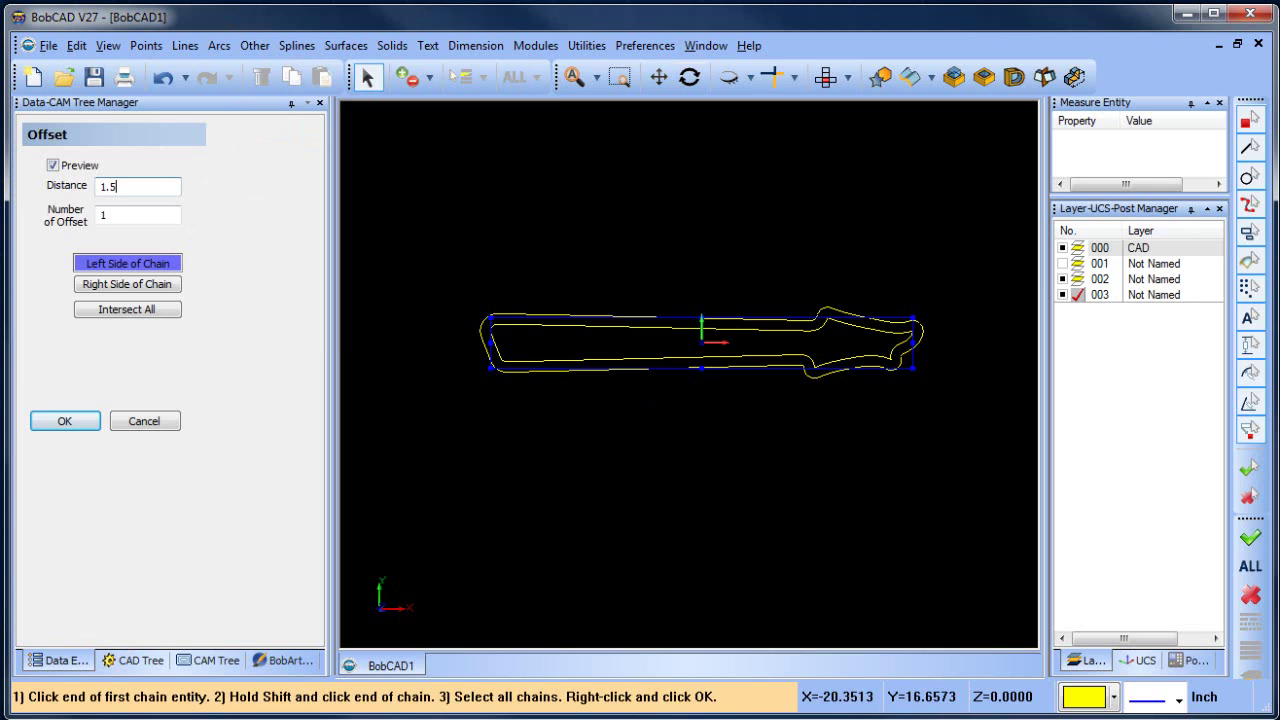
key("Return")
left_click(492, 327)
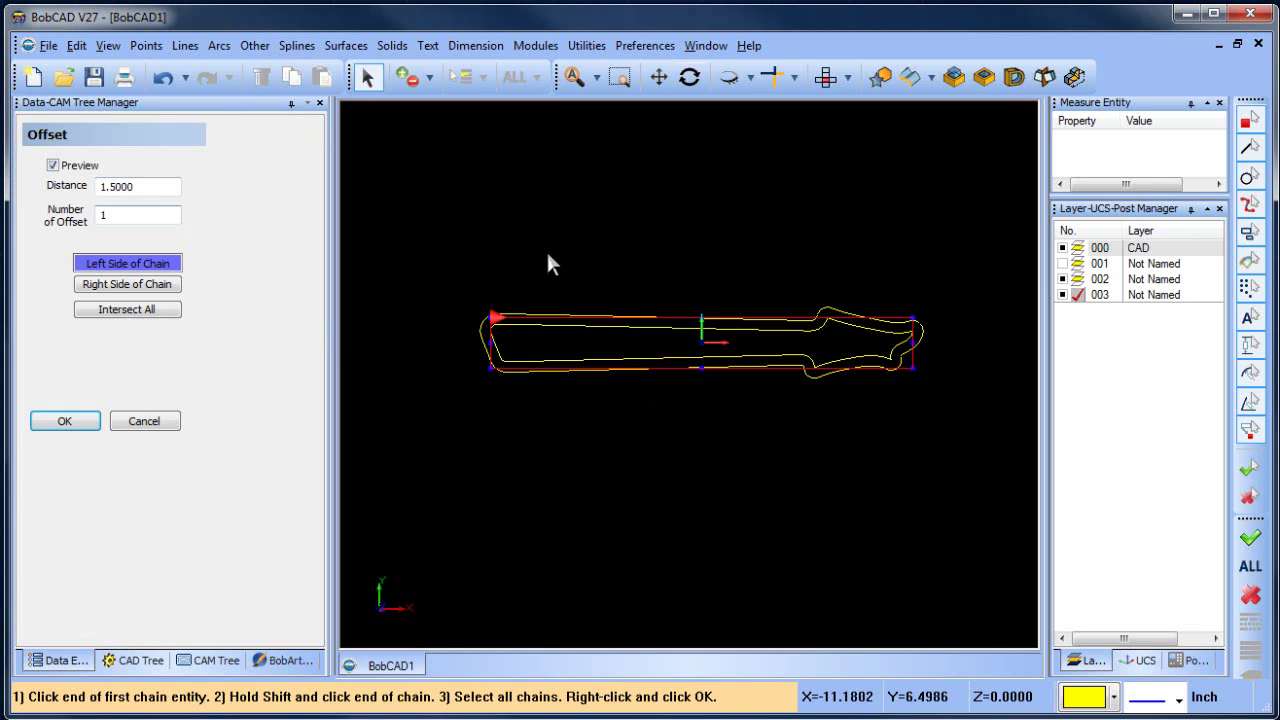
right_click(701, 432)
key("Return")
right_click(577, 209)
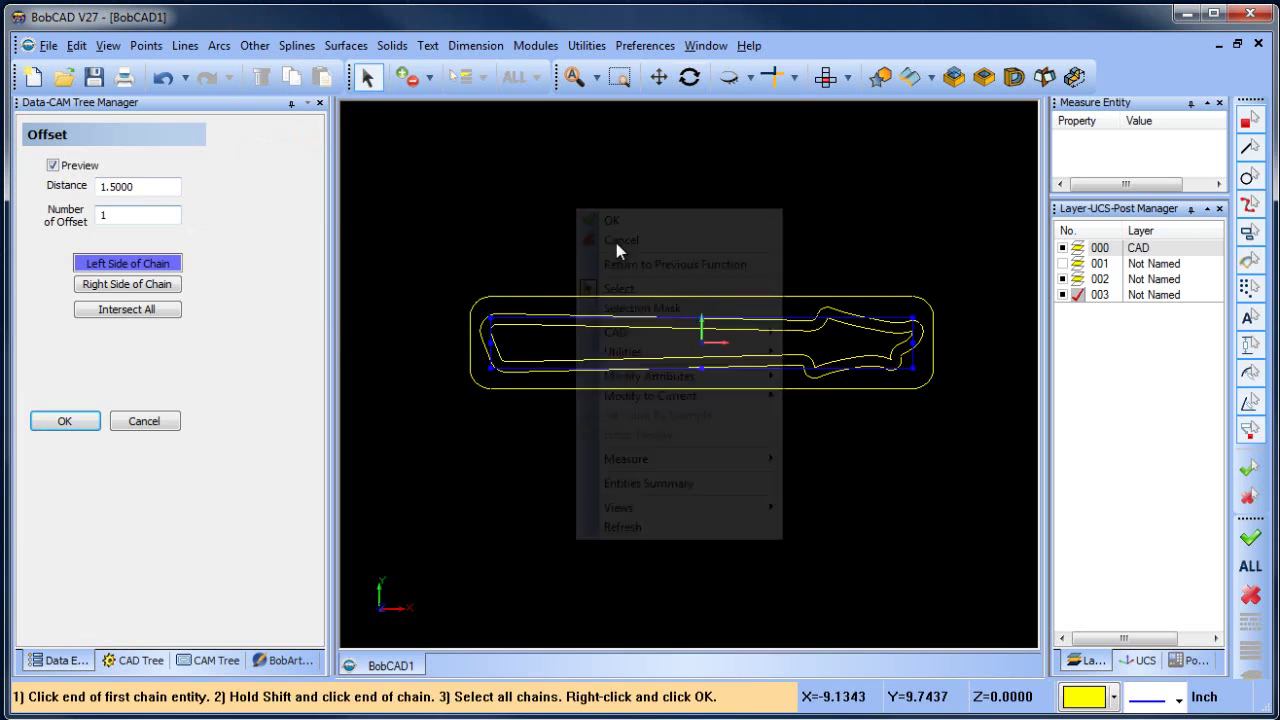
left_click(643, 238)
Extend the straight sides of the outer offset rectangle to square corners with Trim Two Entities at all four corners.
left_click(776, 85)
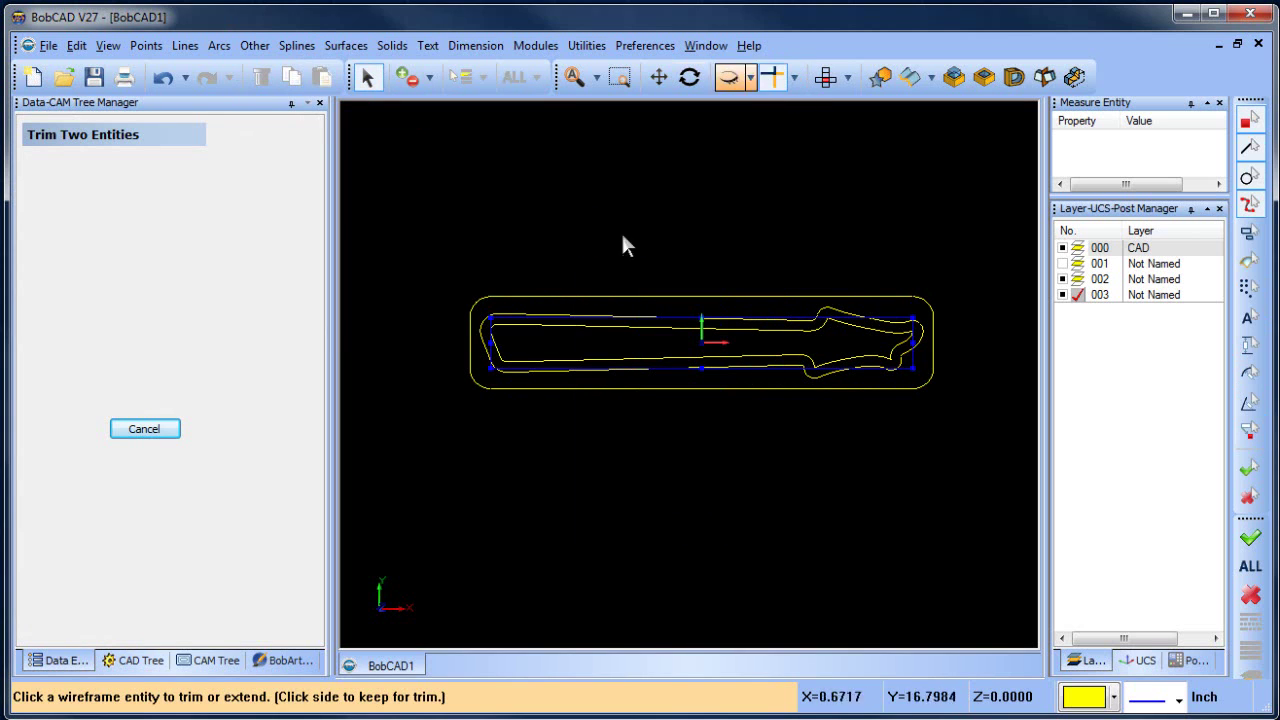
left_click(510, 296)
left_click(469, 340)
left_click(470, 350)
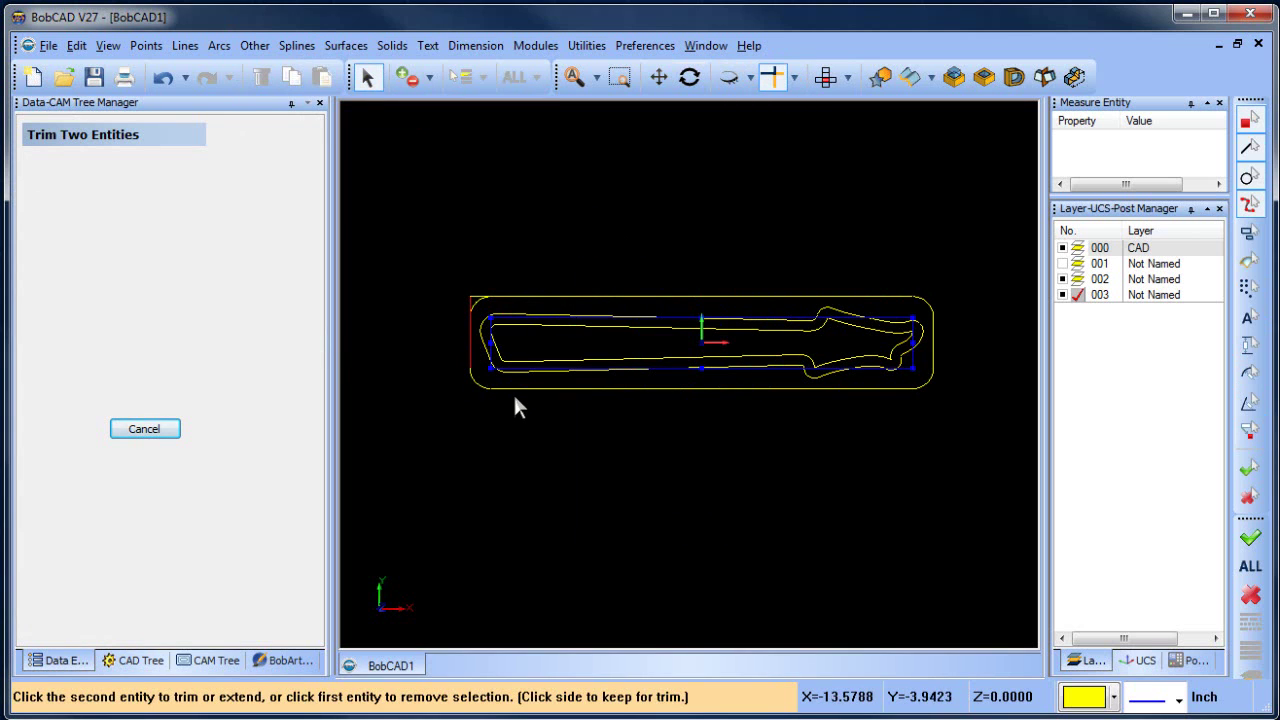
left_click(513, 389)
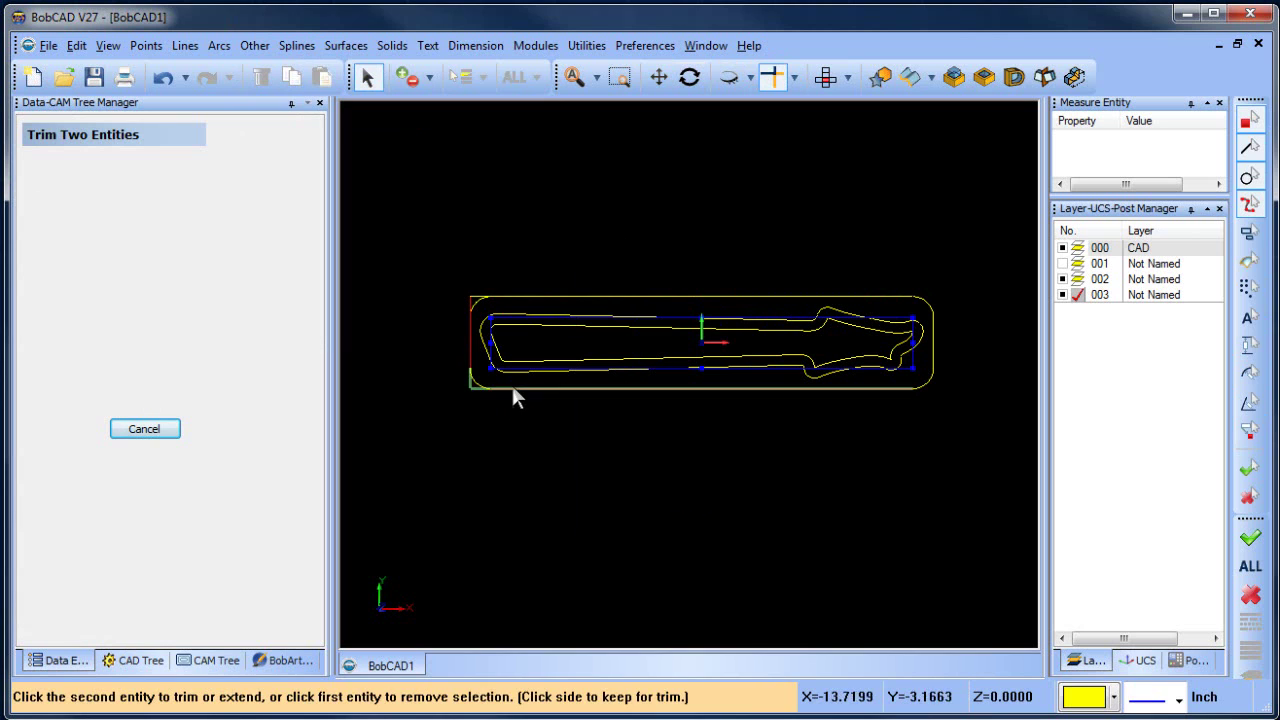
left_click(900, 388)
left_click(936, 350)
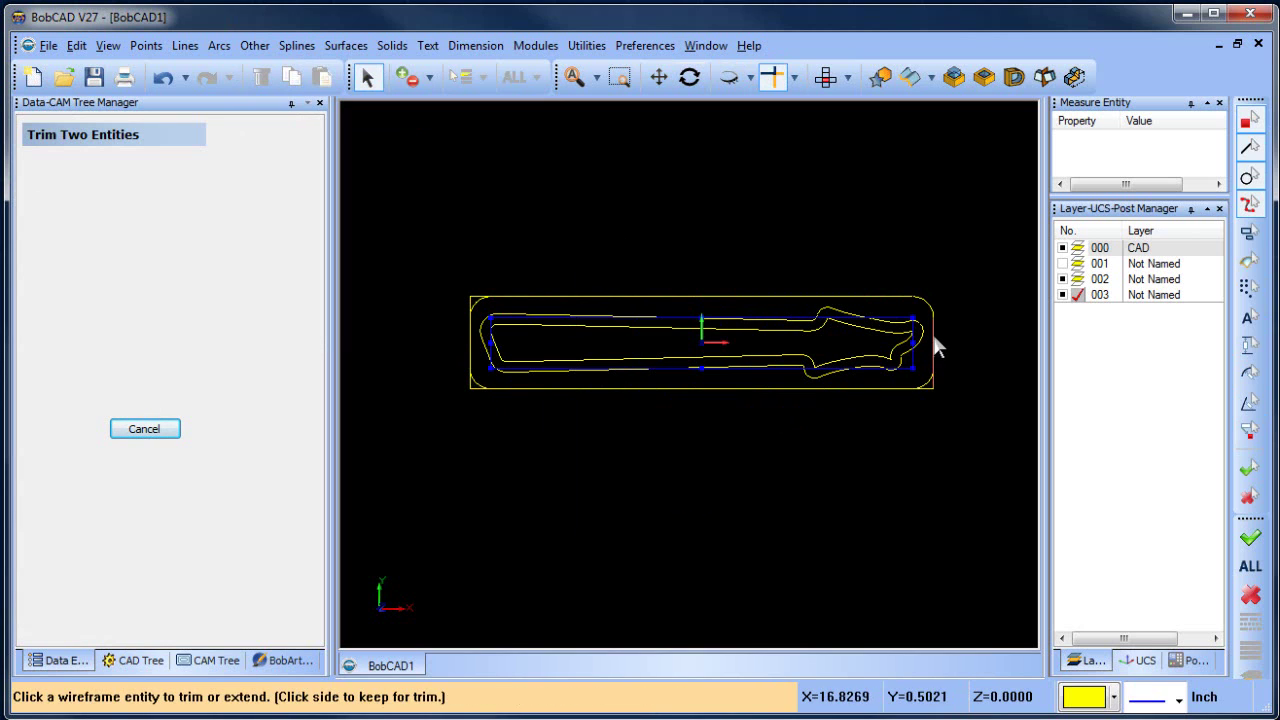
left_click(930, 329)
left_click(890, 297)
right_click(757, 197)
left_click(800, 232)
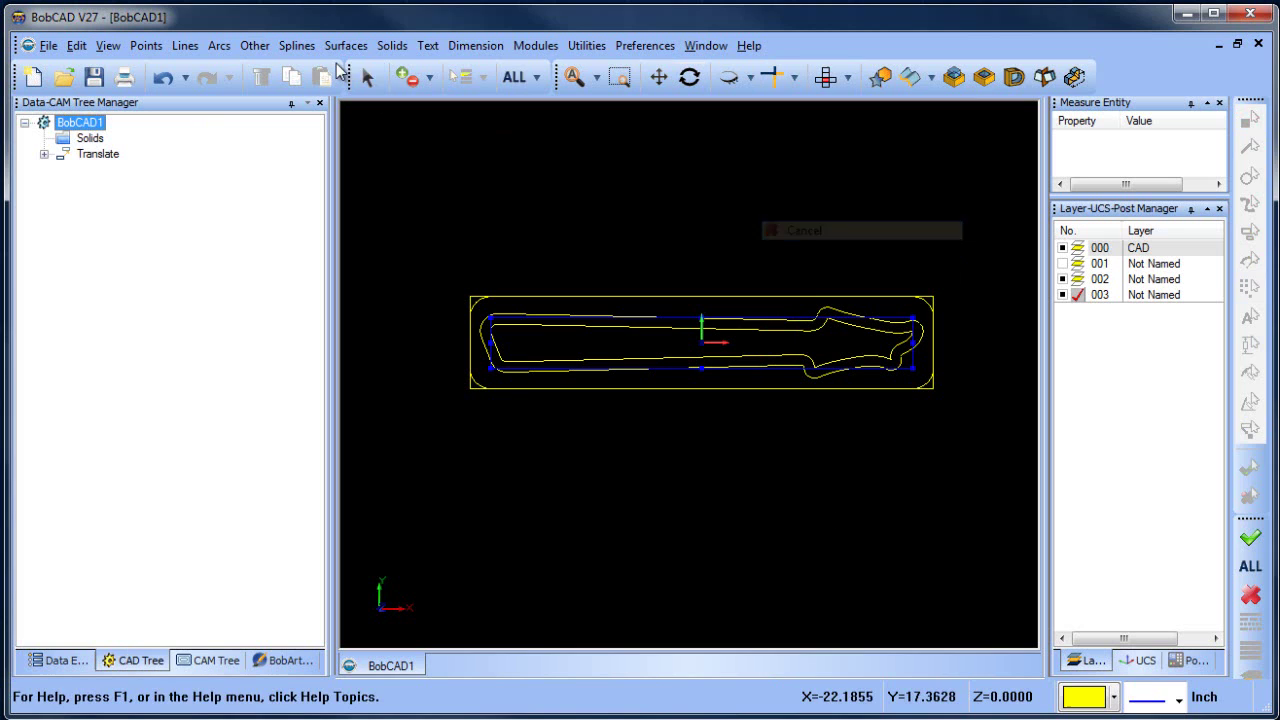
Delete the four leftover corner arcs inside the outer rectangle.
left_click(477, 304)
left_click(475, 382)
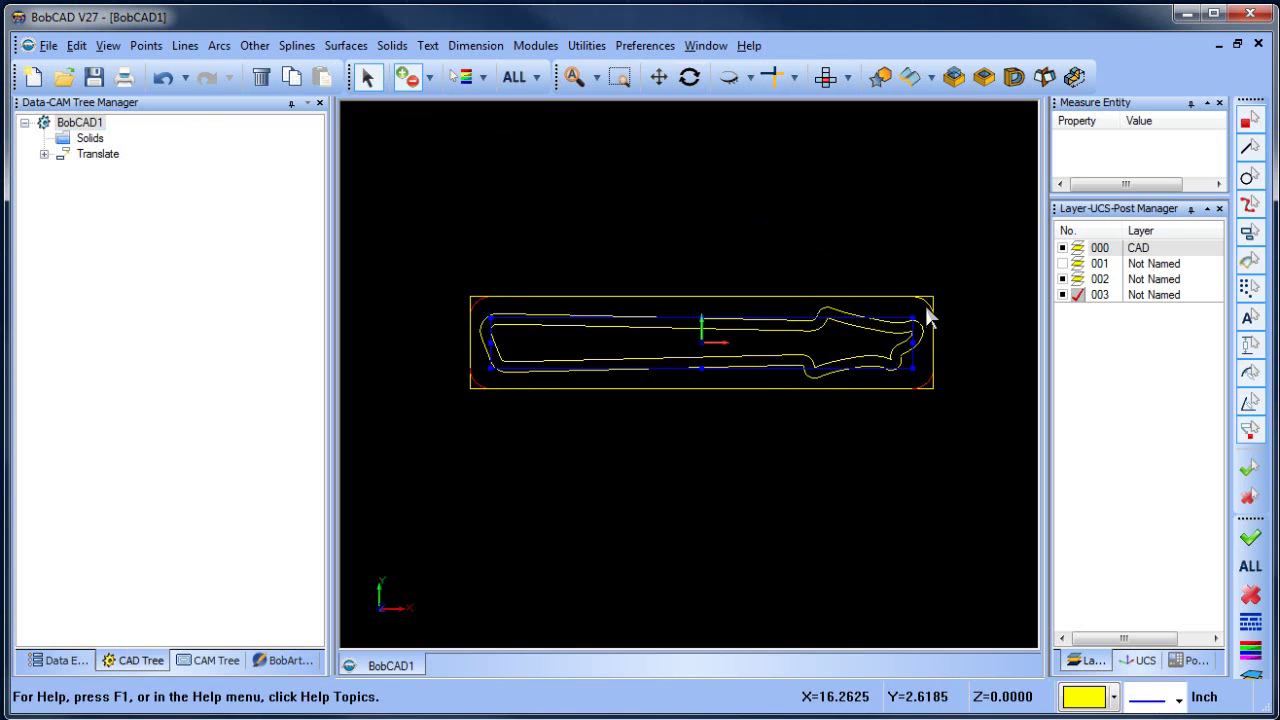
key("Delete")
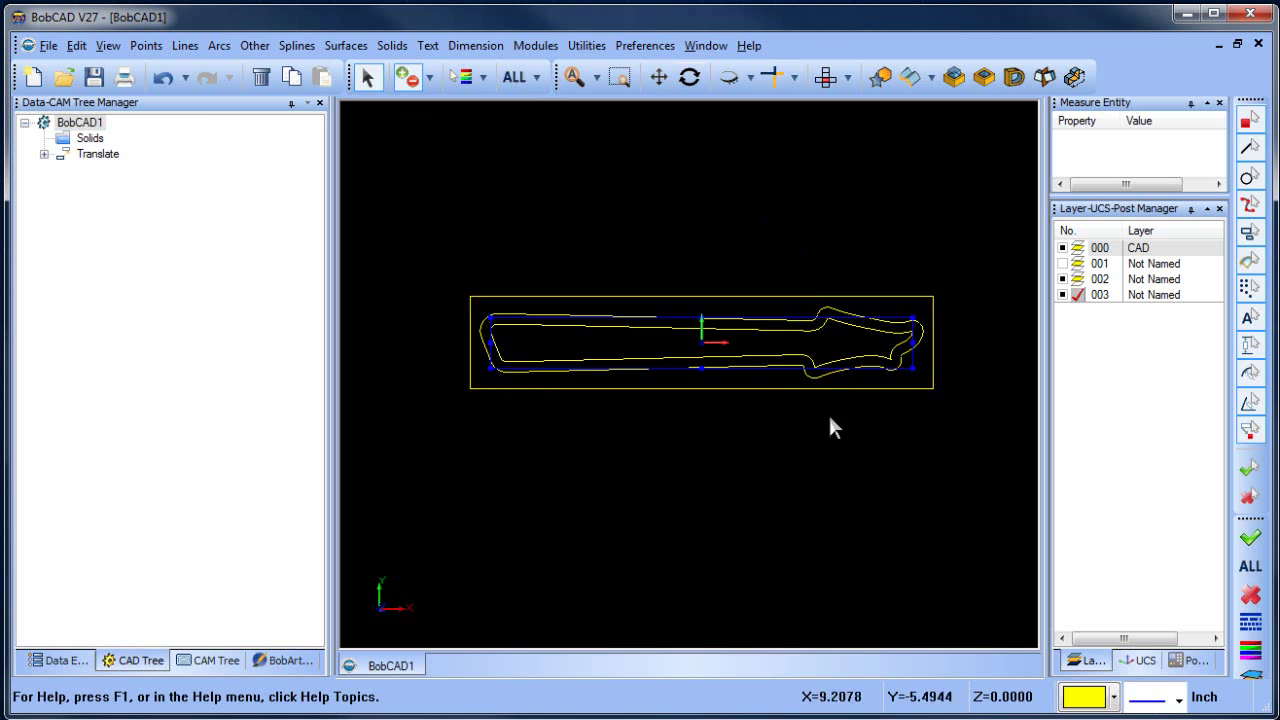
Hide layer 000 CAD and orbit to a tilted view of the offset boundaries.
middle_click_drag(831, 443, 850, 400)
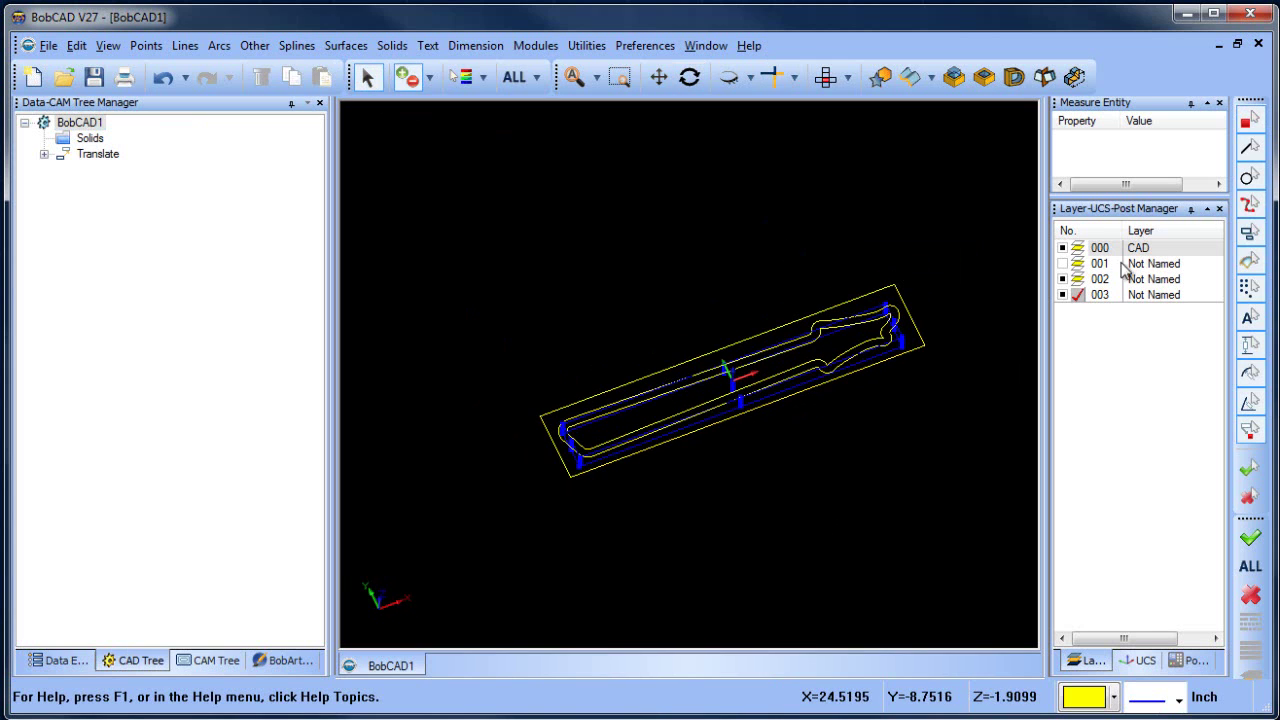
left_click(1063, 248)
middle_click_drag(747, 422, 756, 360)
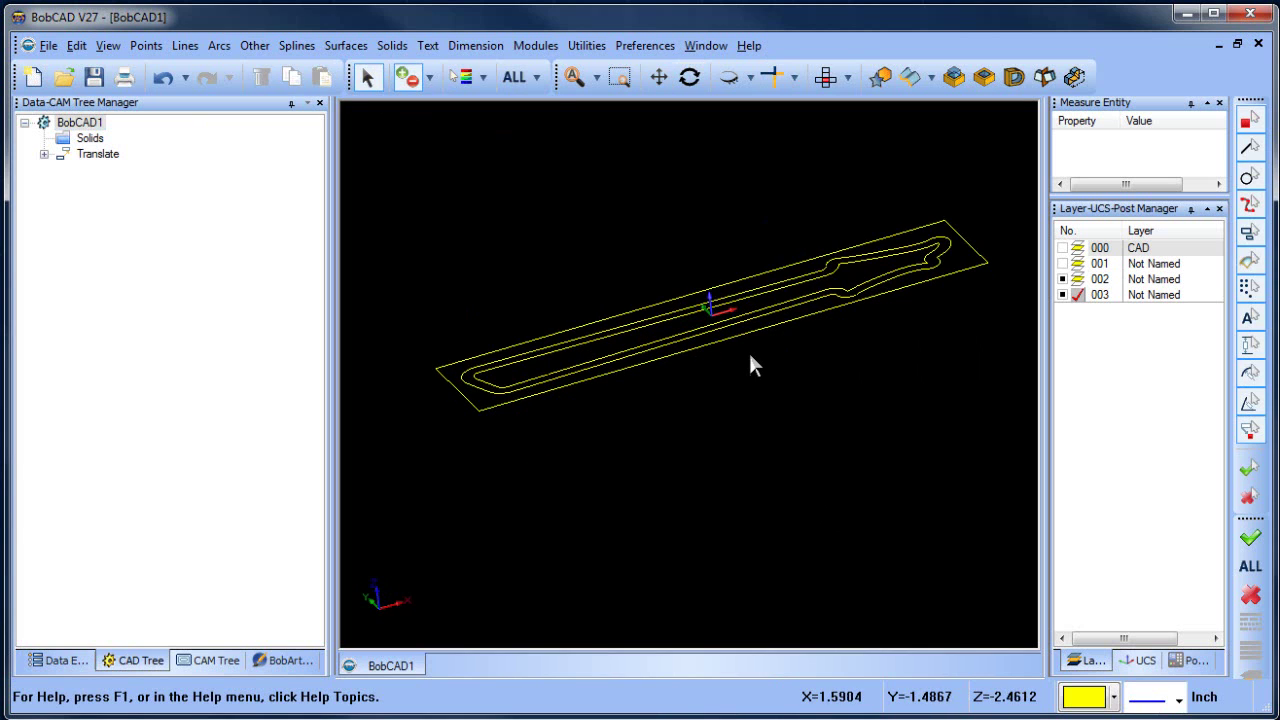
Show layer 001 to compare the neck solid with the surrounding boundaries, and hide the layer again.
scroll(757, 356, "up", 1)
left_click(1063, 264)
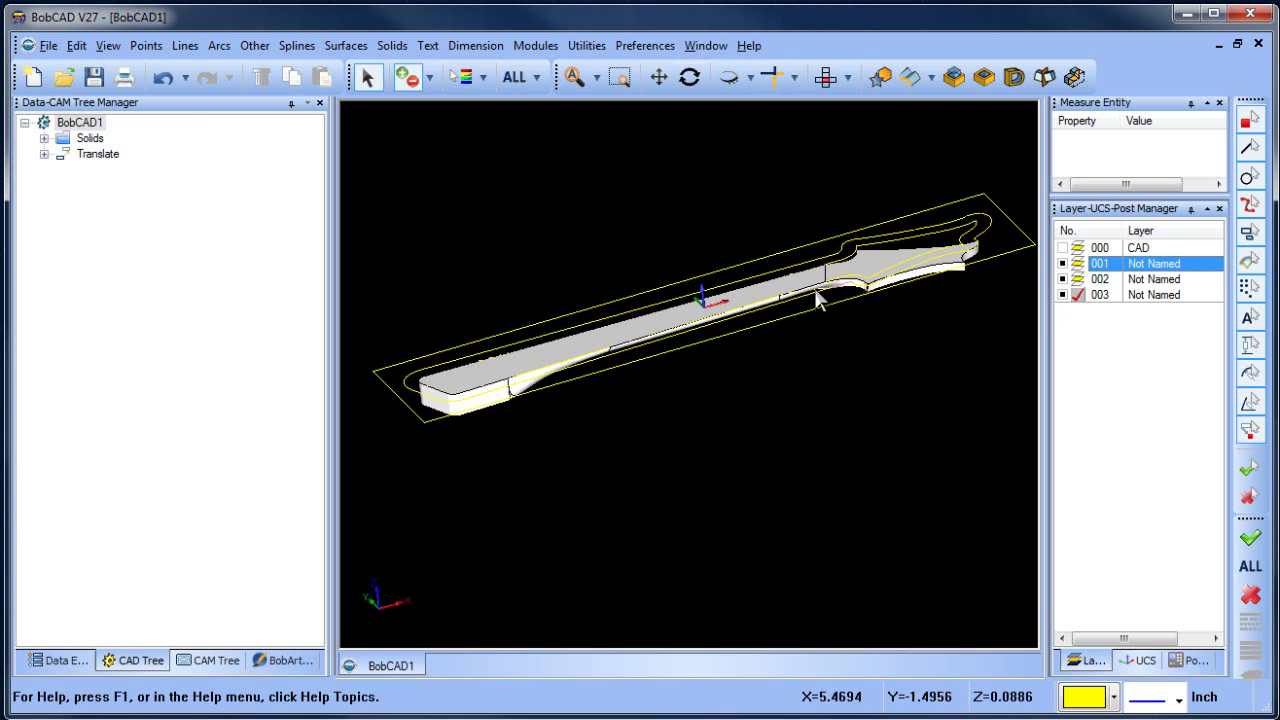
middle_click_drag(816, 292, 824, 370)
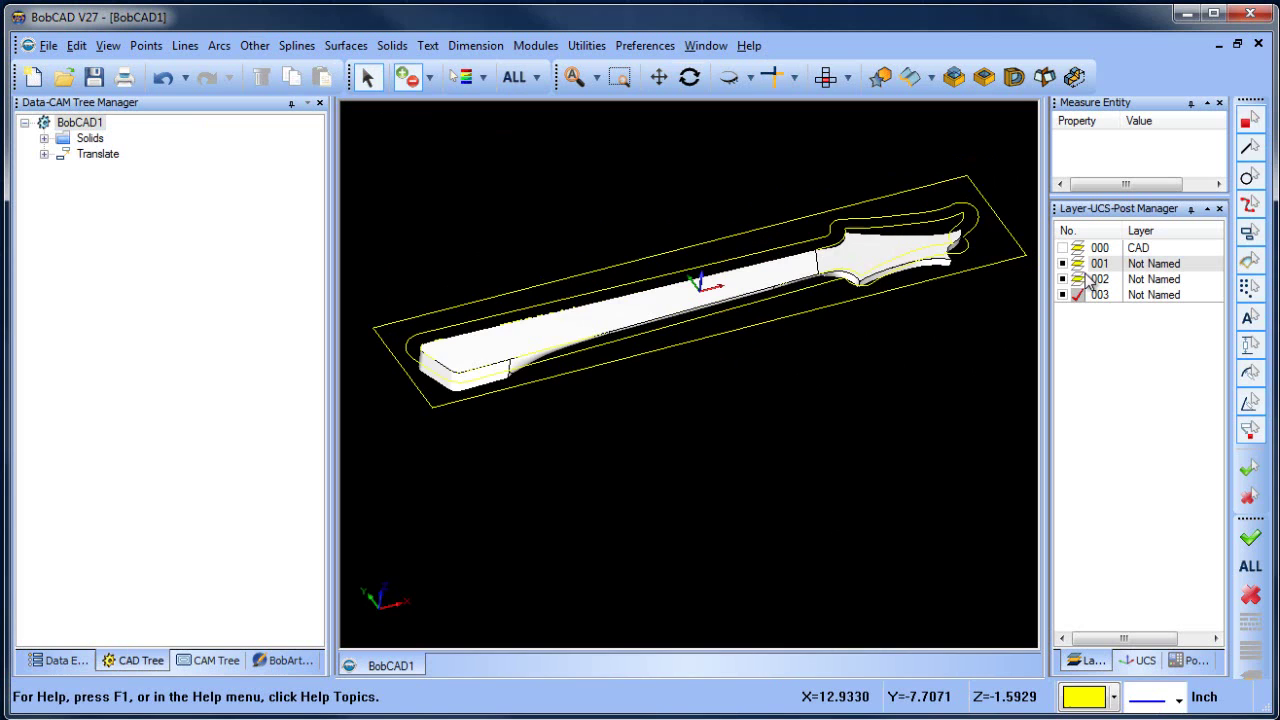
left_click(1063, 264)
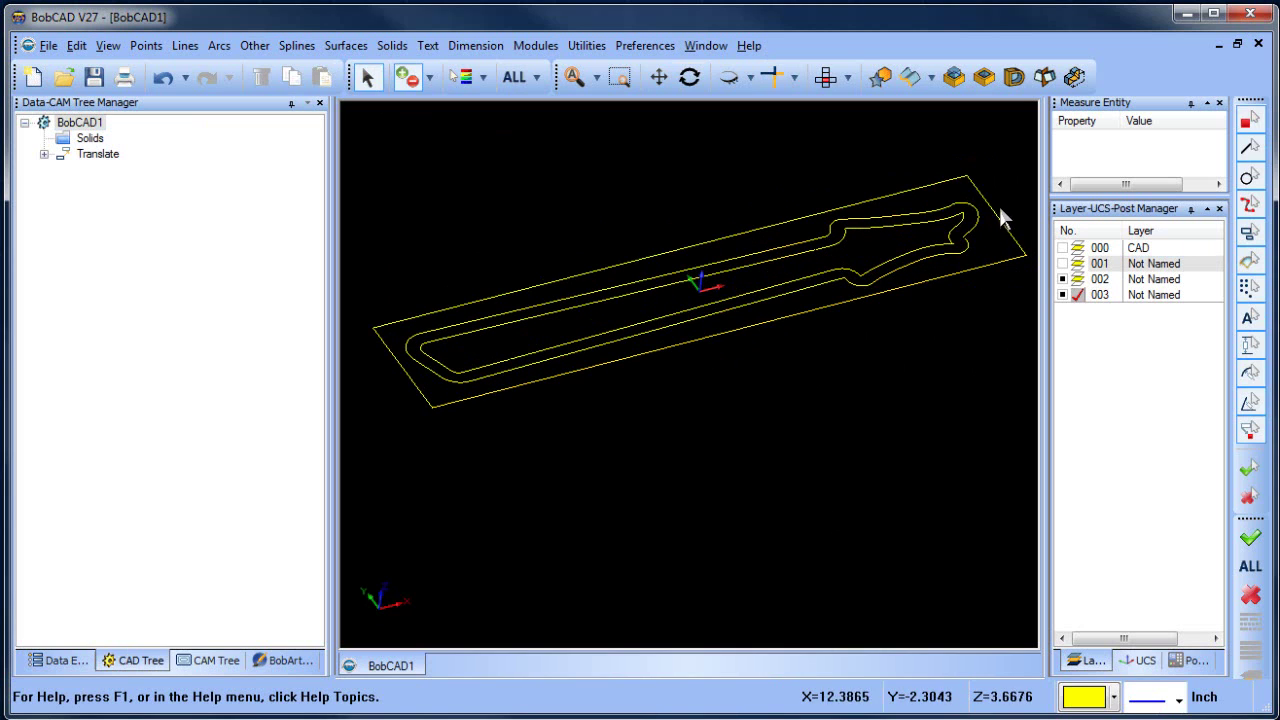
Show layer 000 CAD, measure the vertical corner line of the blue bounding wireframe with Measure One, and hide the layer again.
right_click(468, 185)
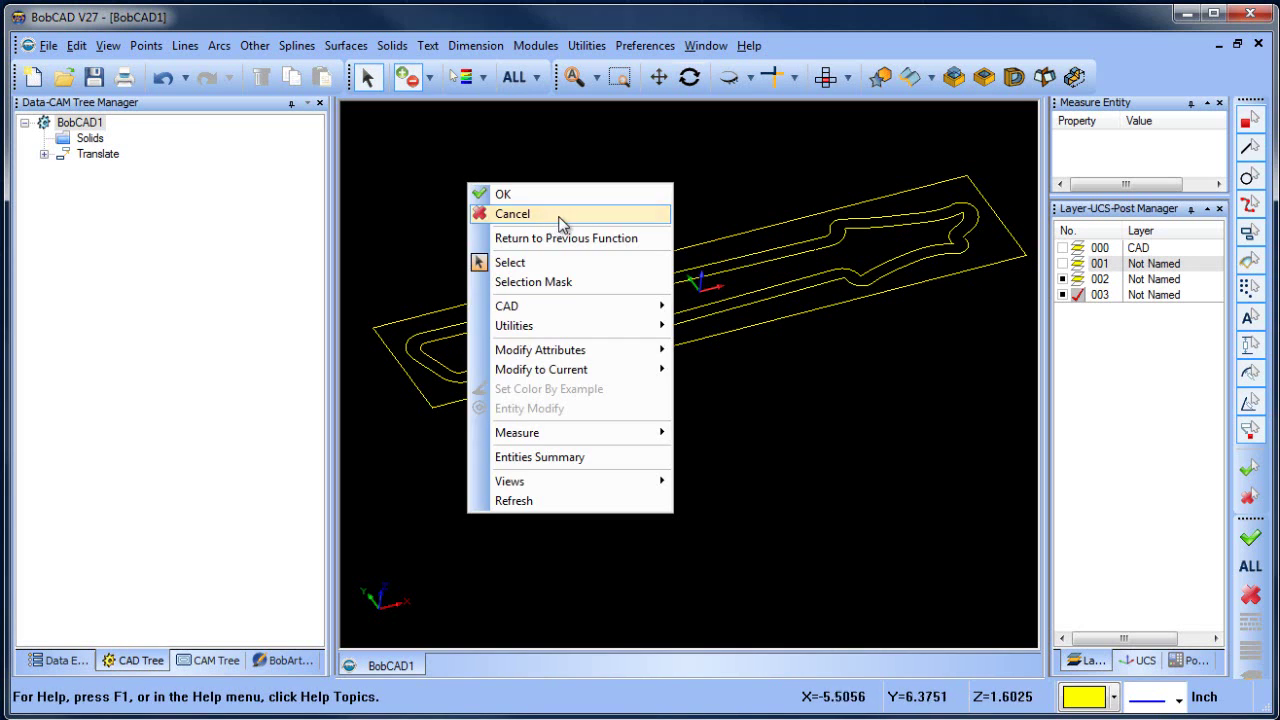
left_click(560, 216)
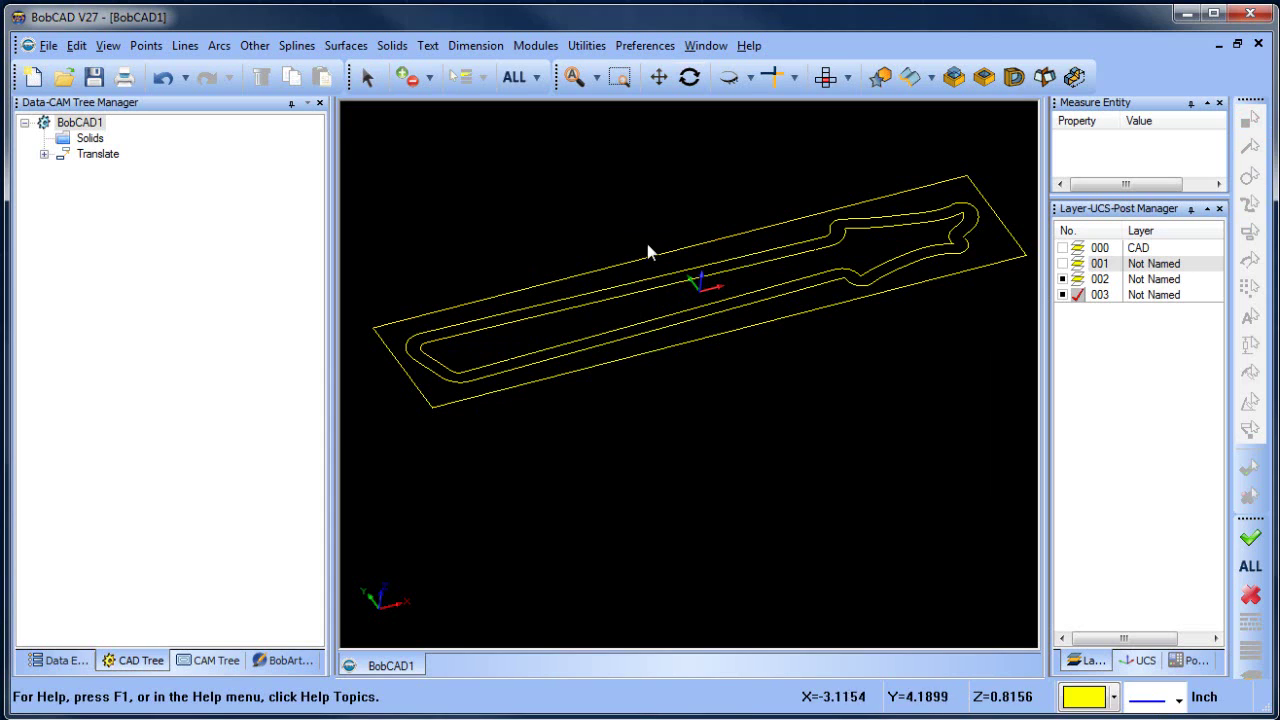
left_click(1062, 248)
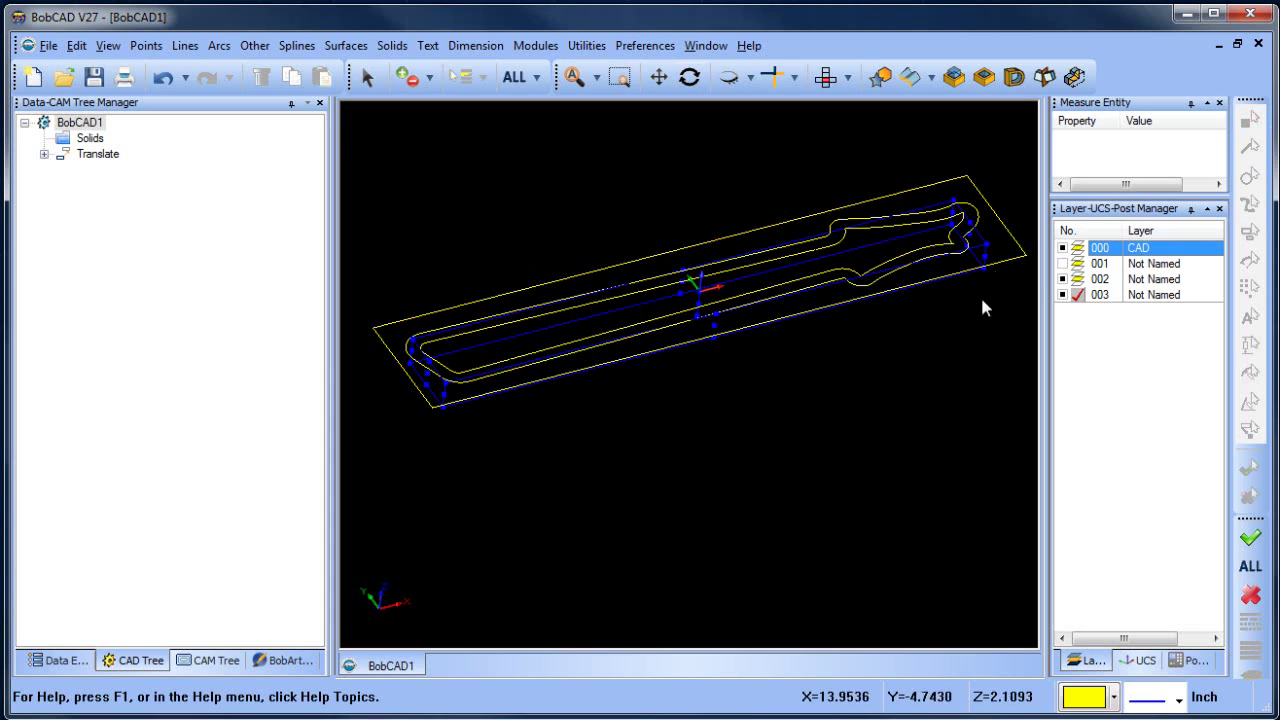
right_click(690, 168)
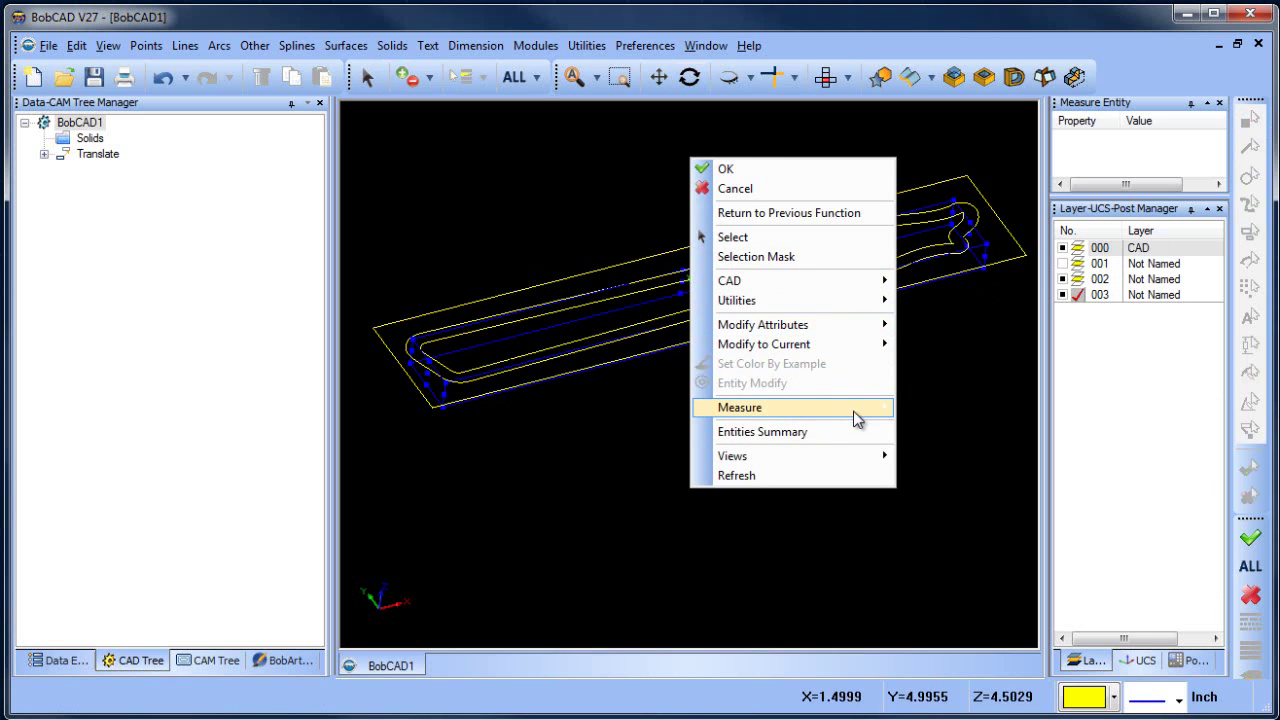
mouse_move(857, 420)
left_click(945, 408)
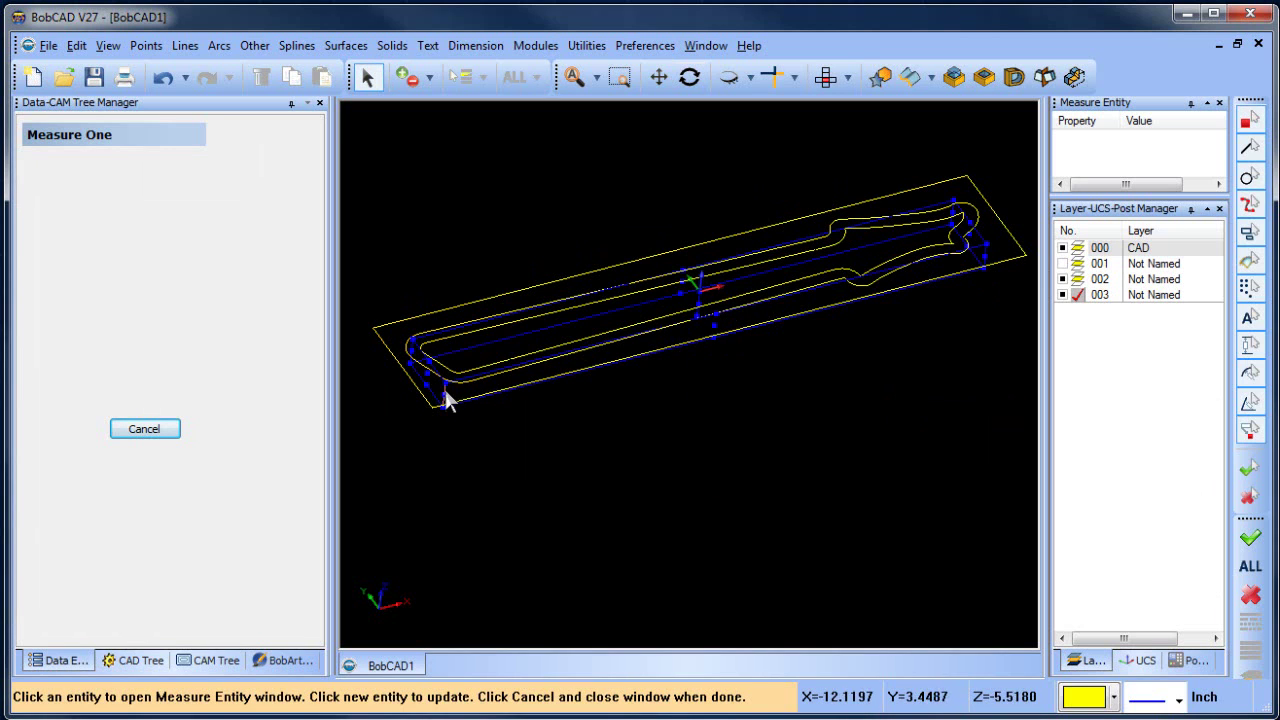
left_click(446, 394)
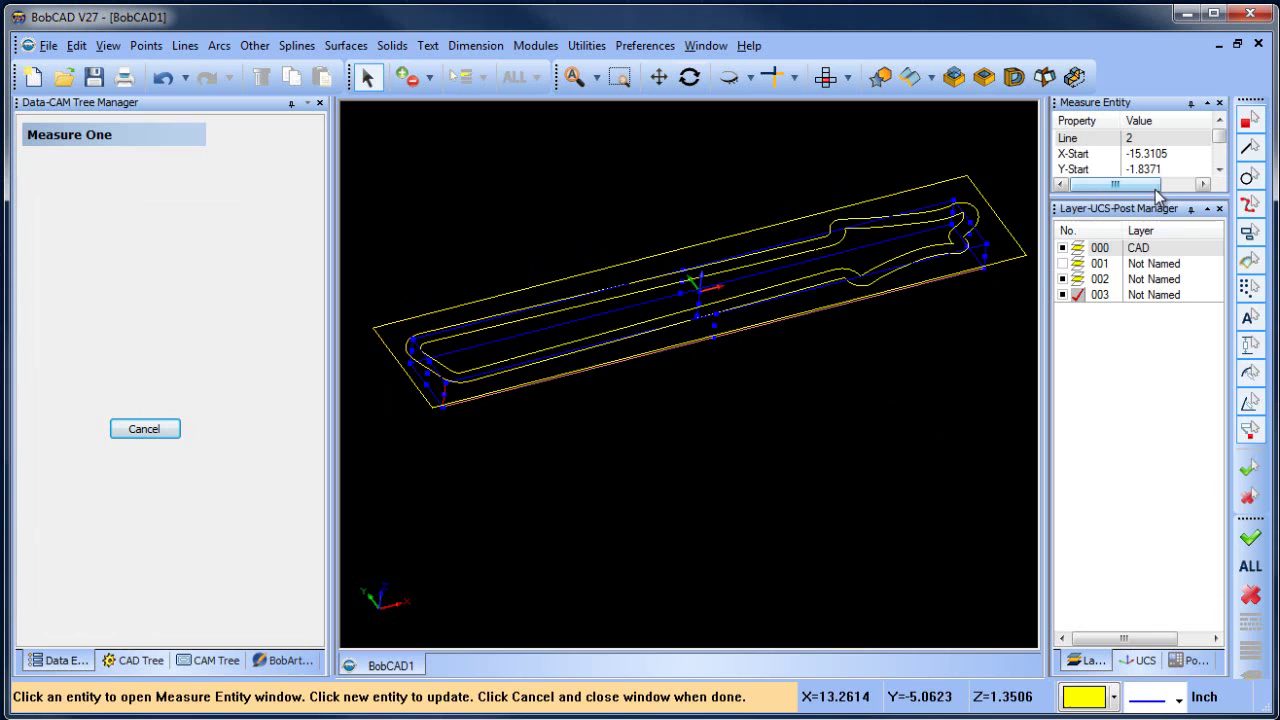
left_click_drag(1158, 197, 1167, 279)
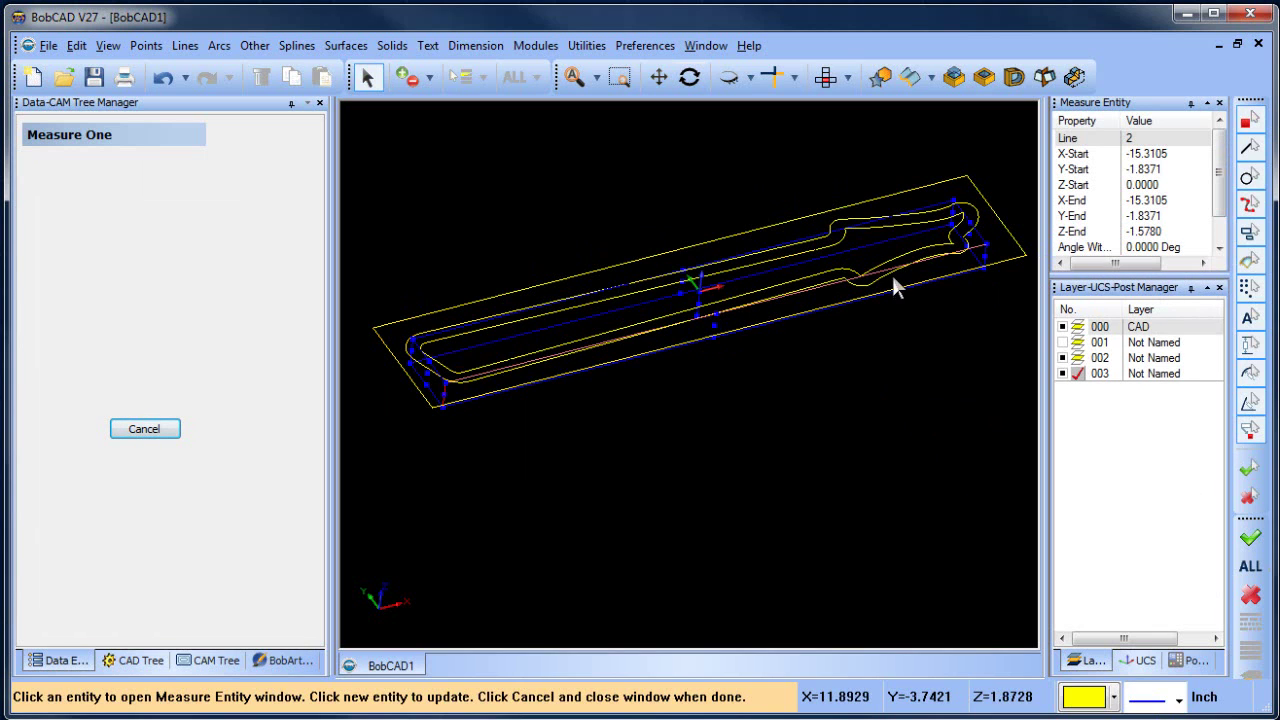
right_click(614, 171)
left_click(658, 204)
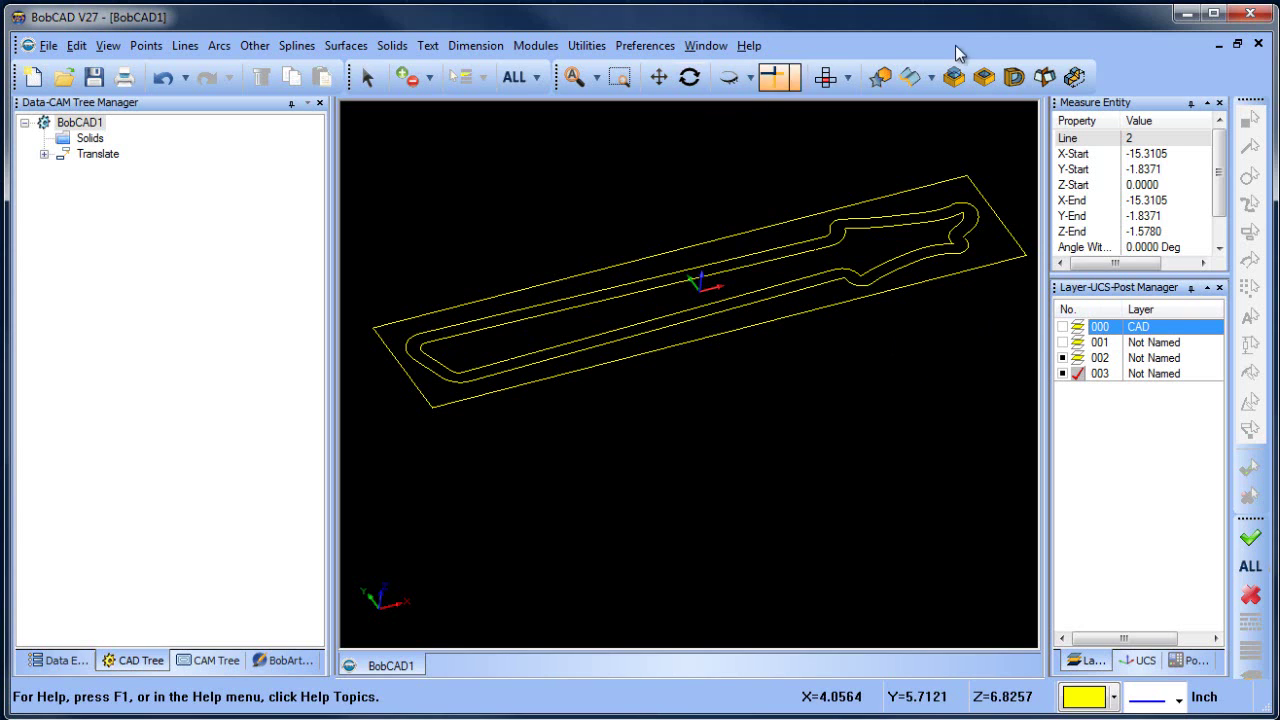
Start Extrude Curve with the outer rectangle and the middle offset outline around the neck as profiles, and preview it.
left_click(909, 78)
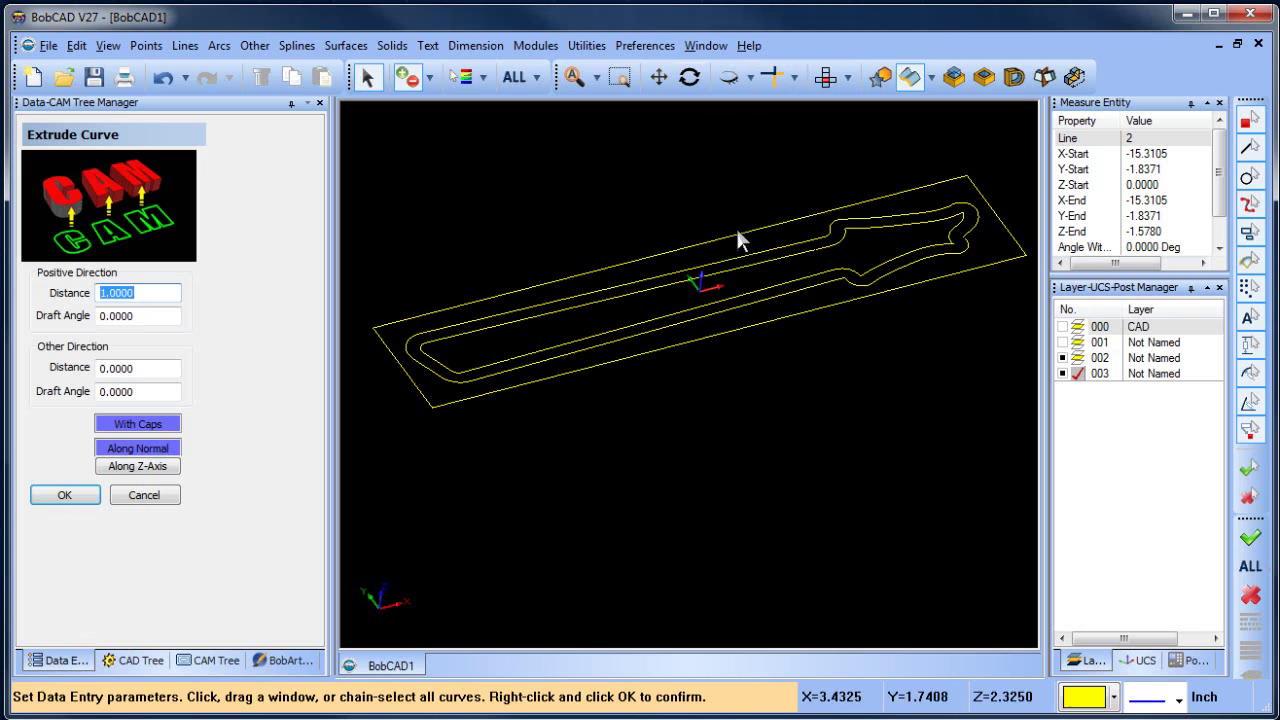
left_click(715, 239)
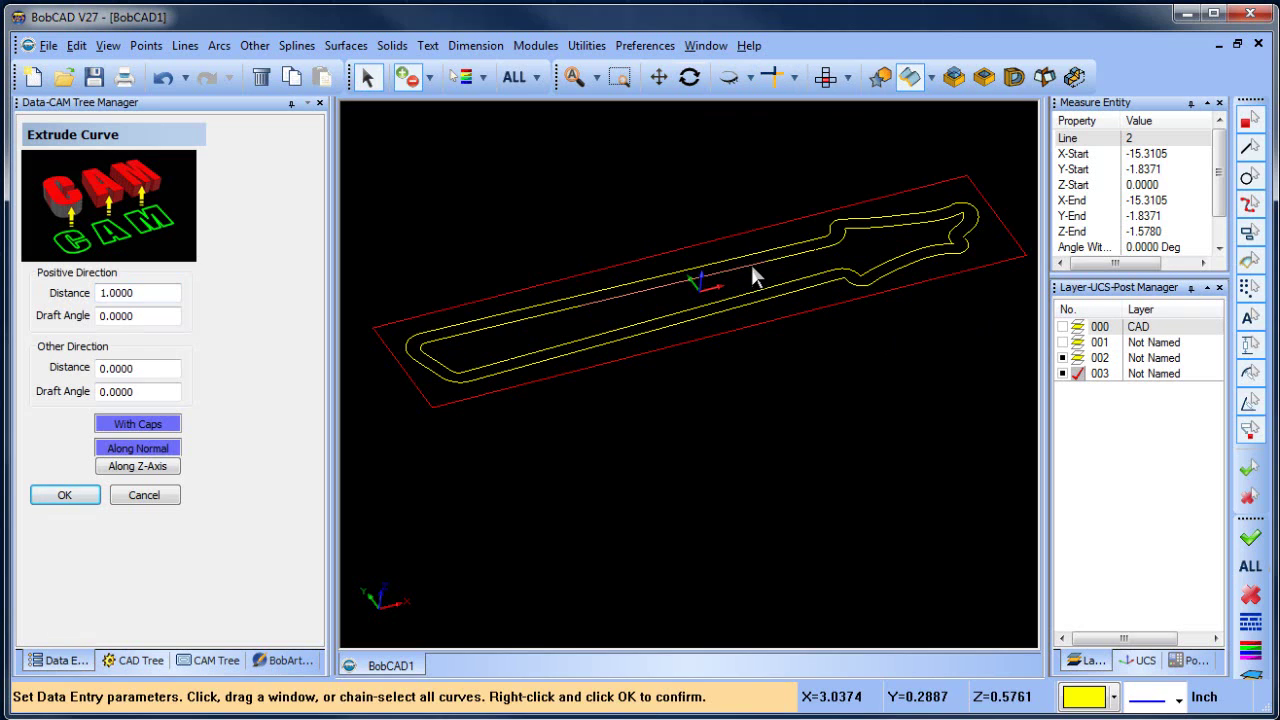
left_click(659, 277)
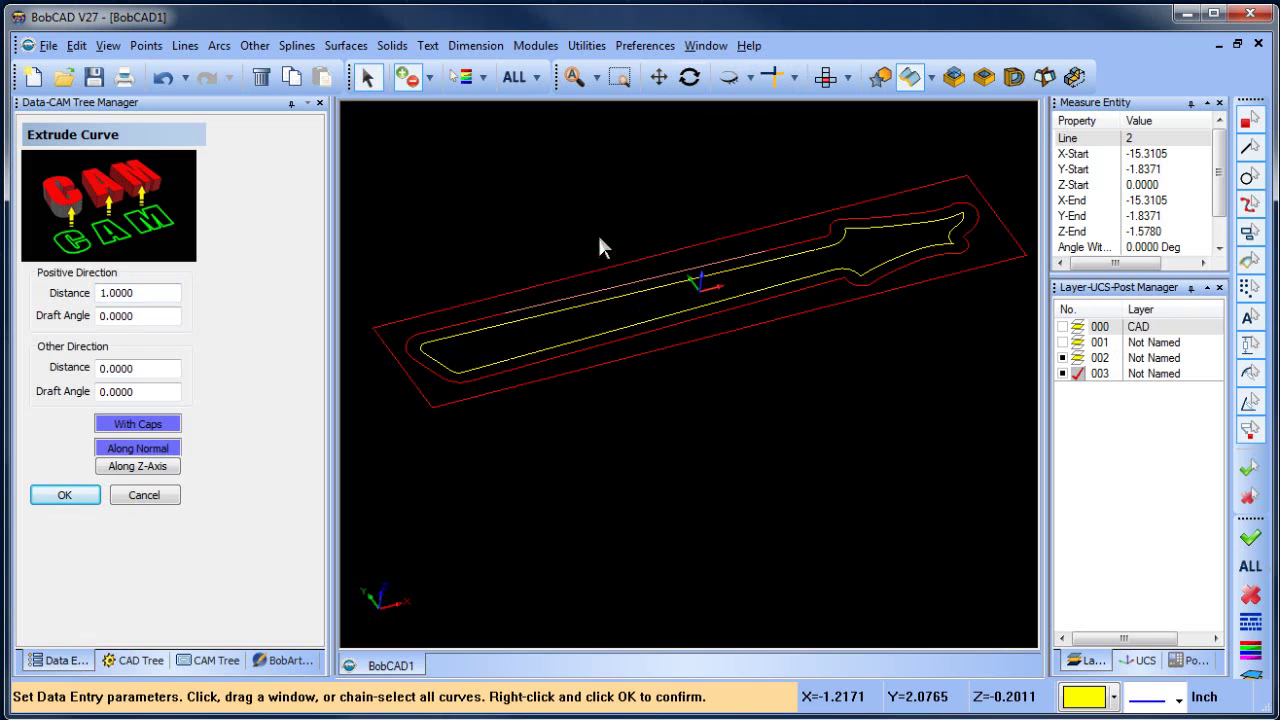
right_click(534, 175)
left_click(555, 174)
middle_click_drag(823, 415, 1000, 310)
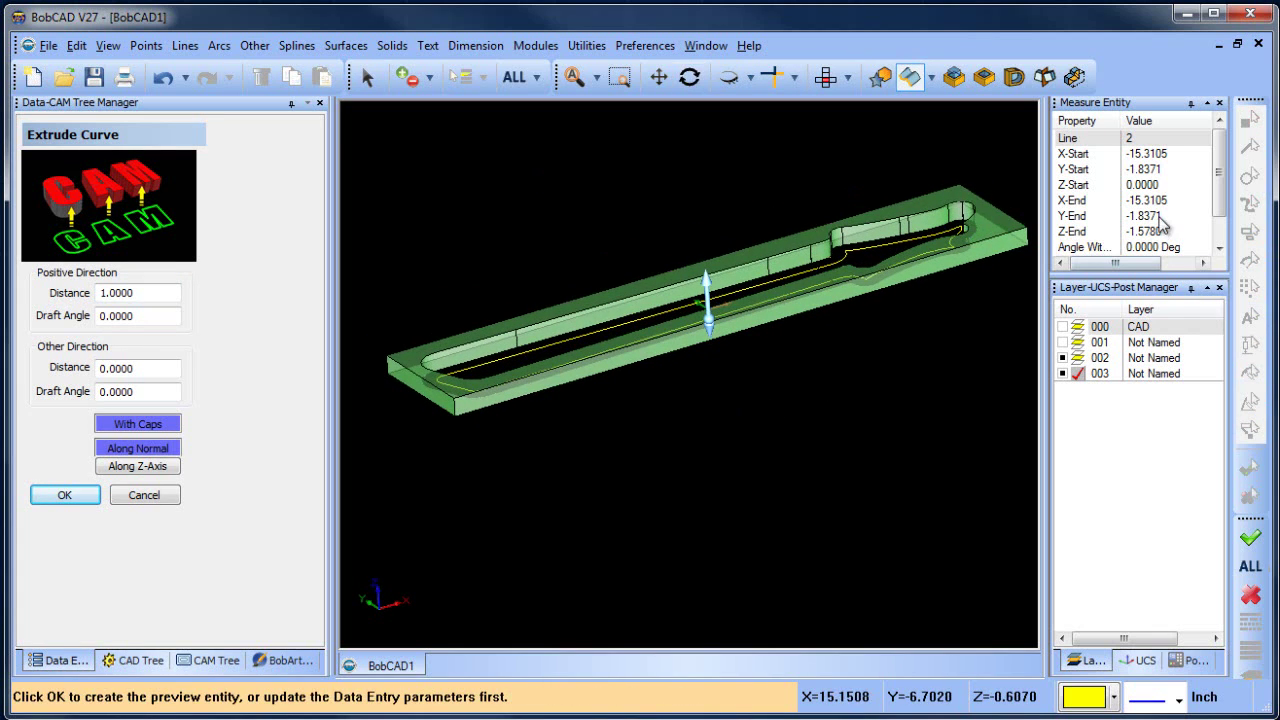
Try an extrusion distance of 1.5780 in the positive direction.
left_click_drag(1181, 276, 1183, 301)
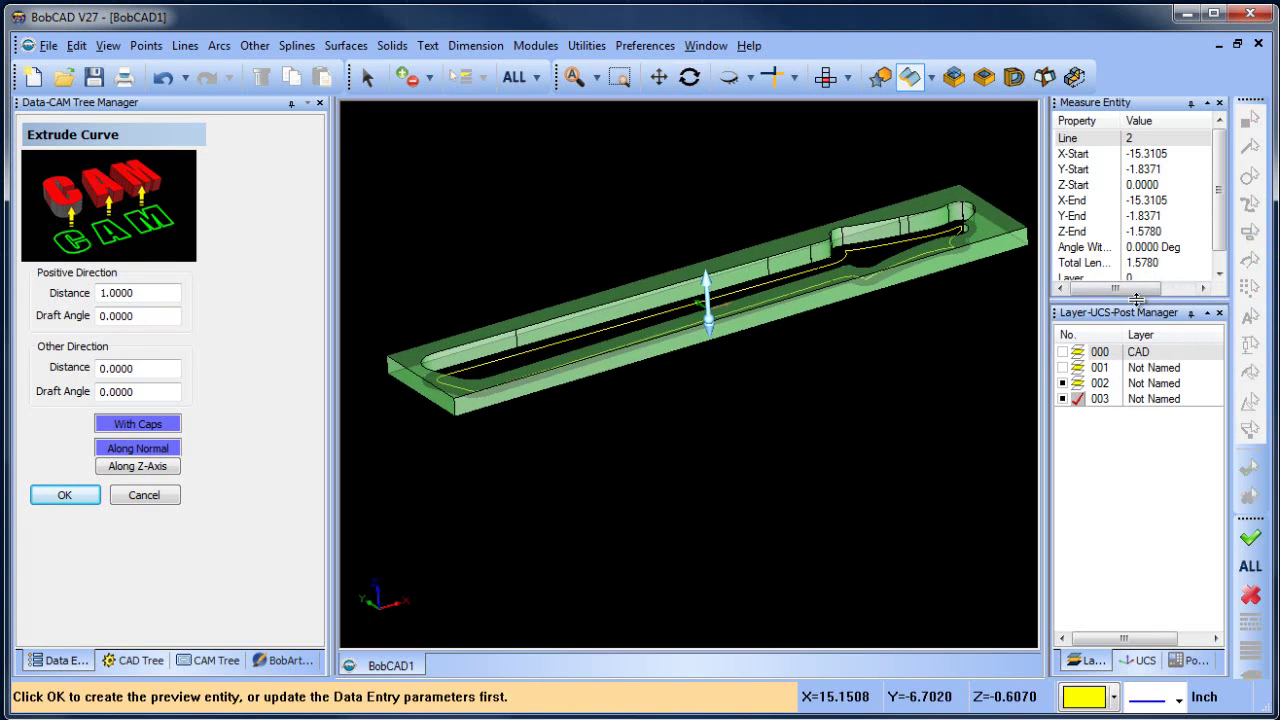
double_click(125, 293)
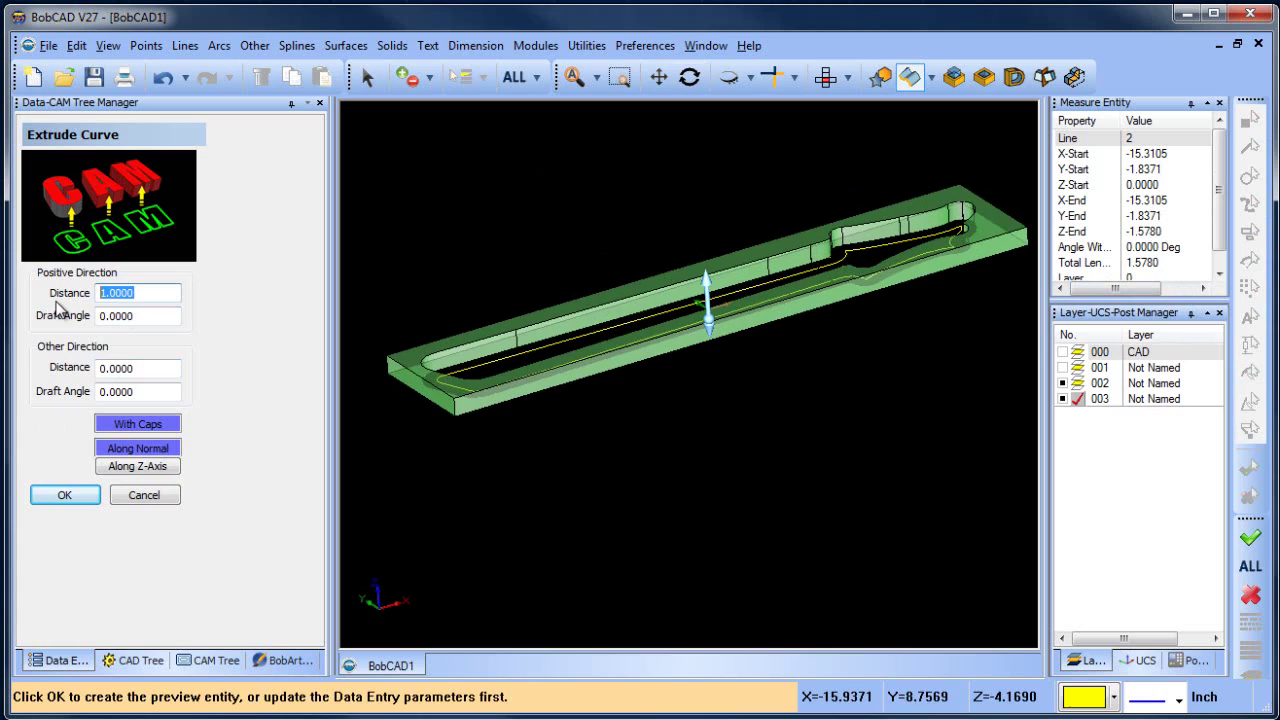
type("1.5780")
left_click(151, 318)
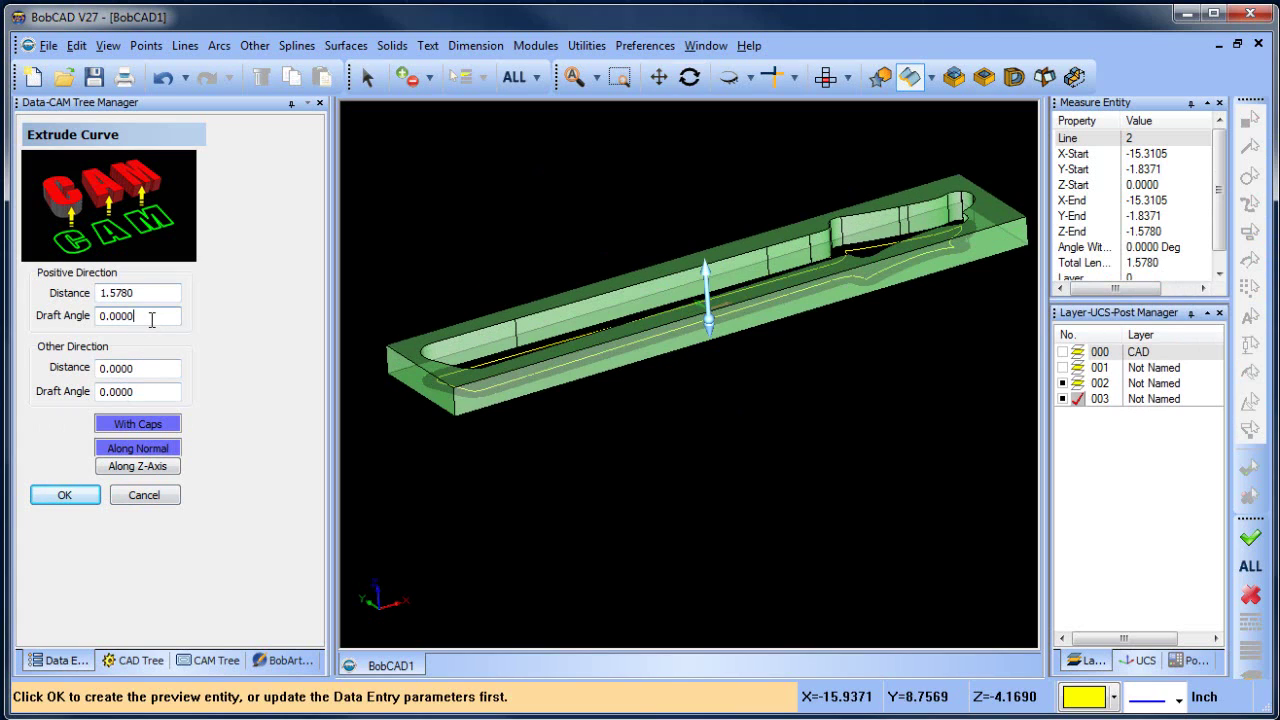
Set the extrusion's positive distance to 0 and its other-direction distance to 1.5780, and create the capped solid frame.
left_click_drag(157, 290, 41, 299)
type("0")
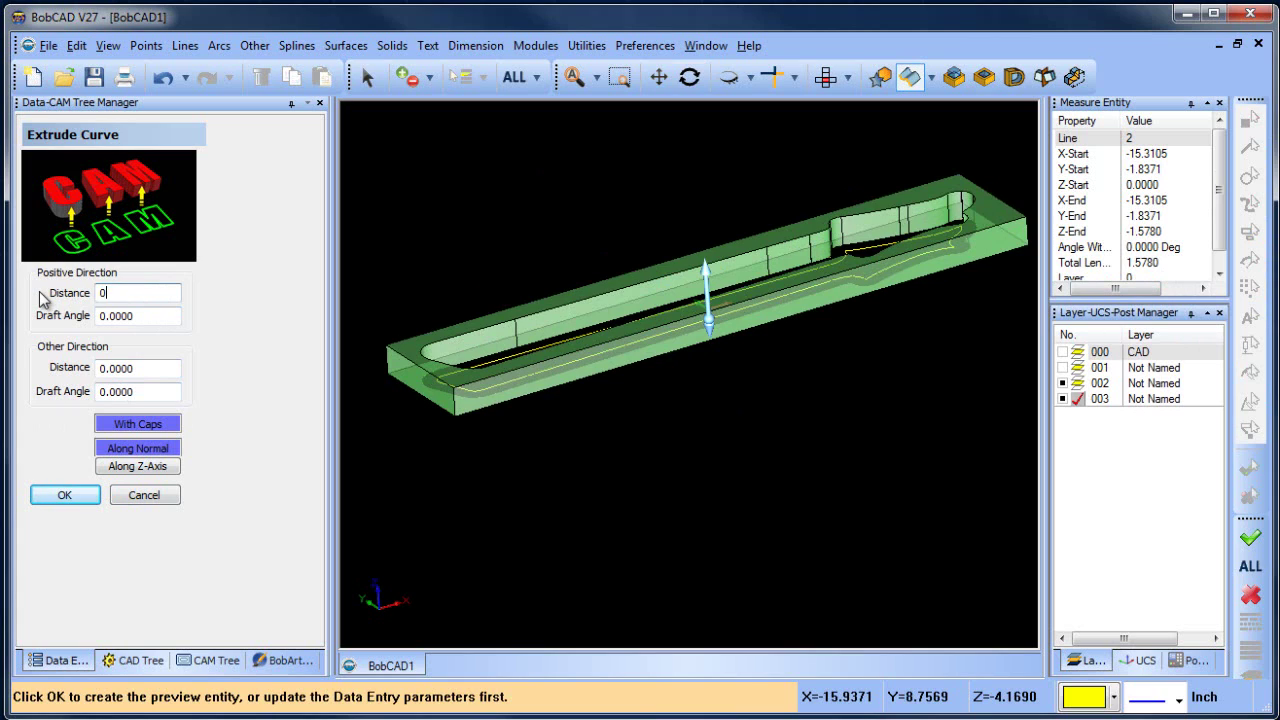
key("Tab")
key("Tab")
type("1.")
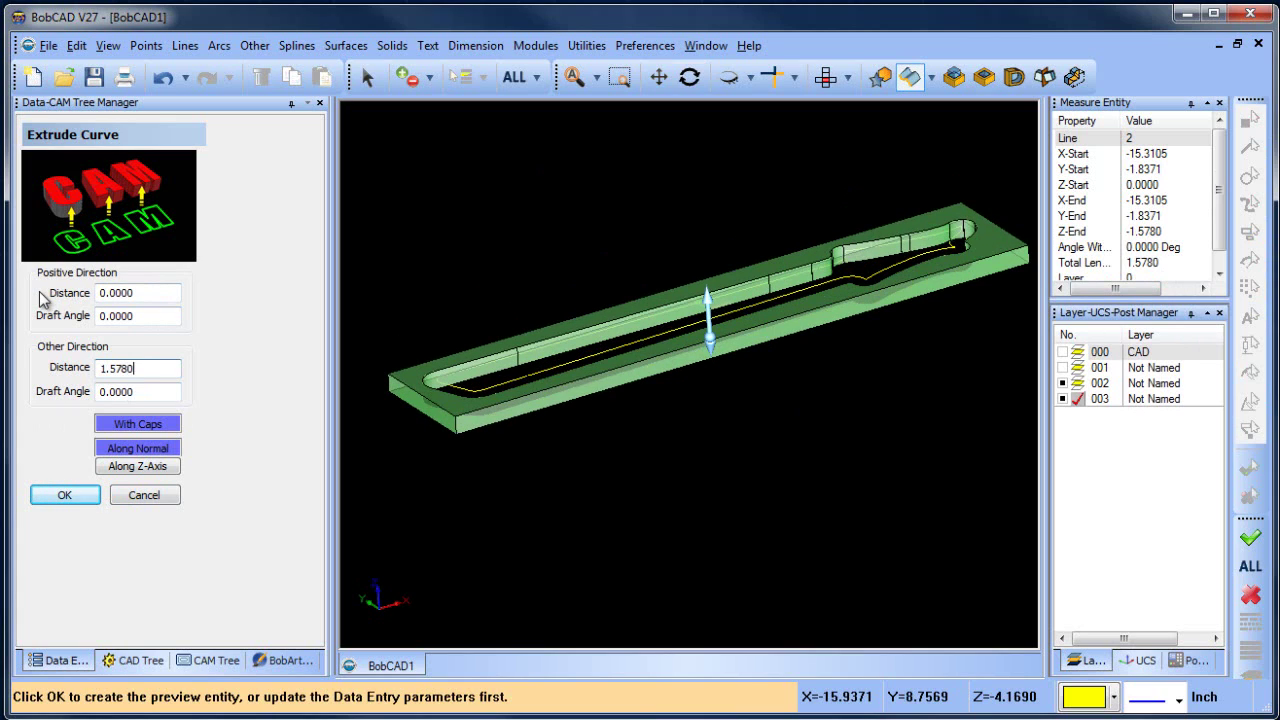
left_click(62, 494)
right_click(537, 208)
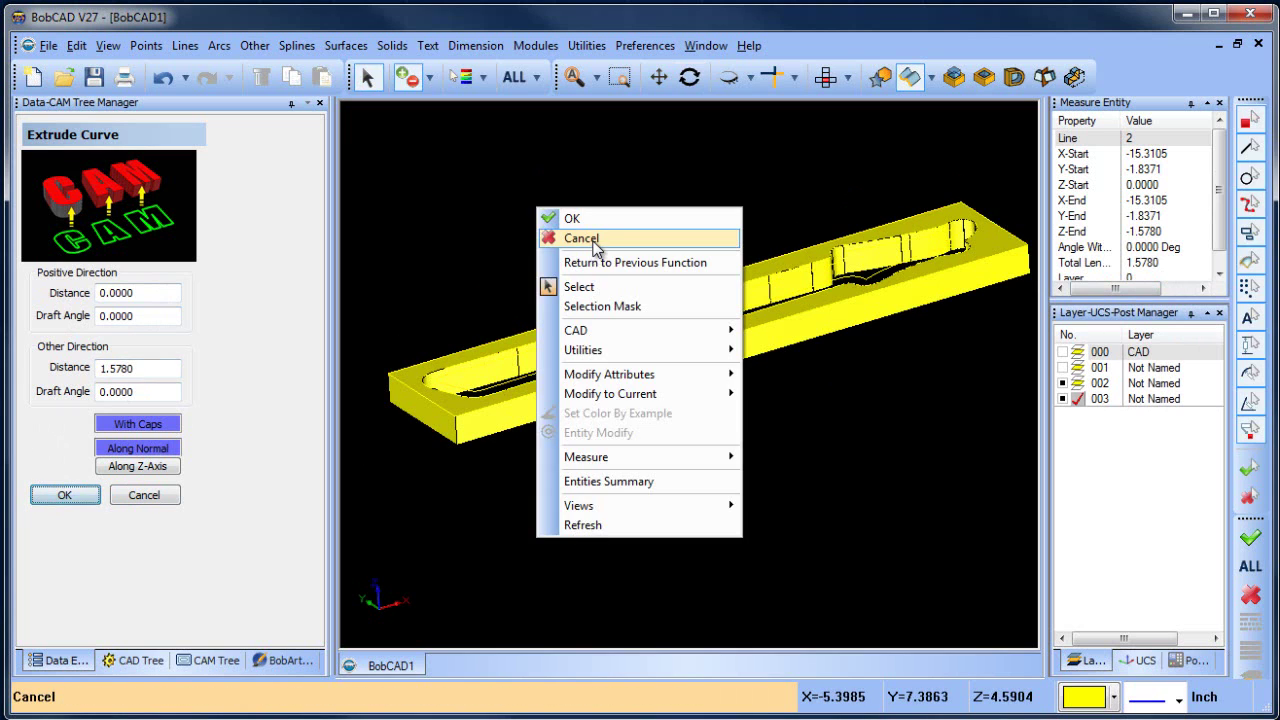
left_click(594, 241)
Show layer 001 and examine from above and below how the neck solid sits inside the extruded frame.
left_click(1078, 398)
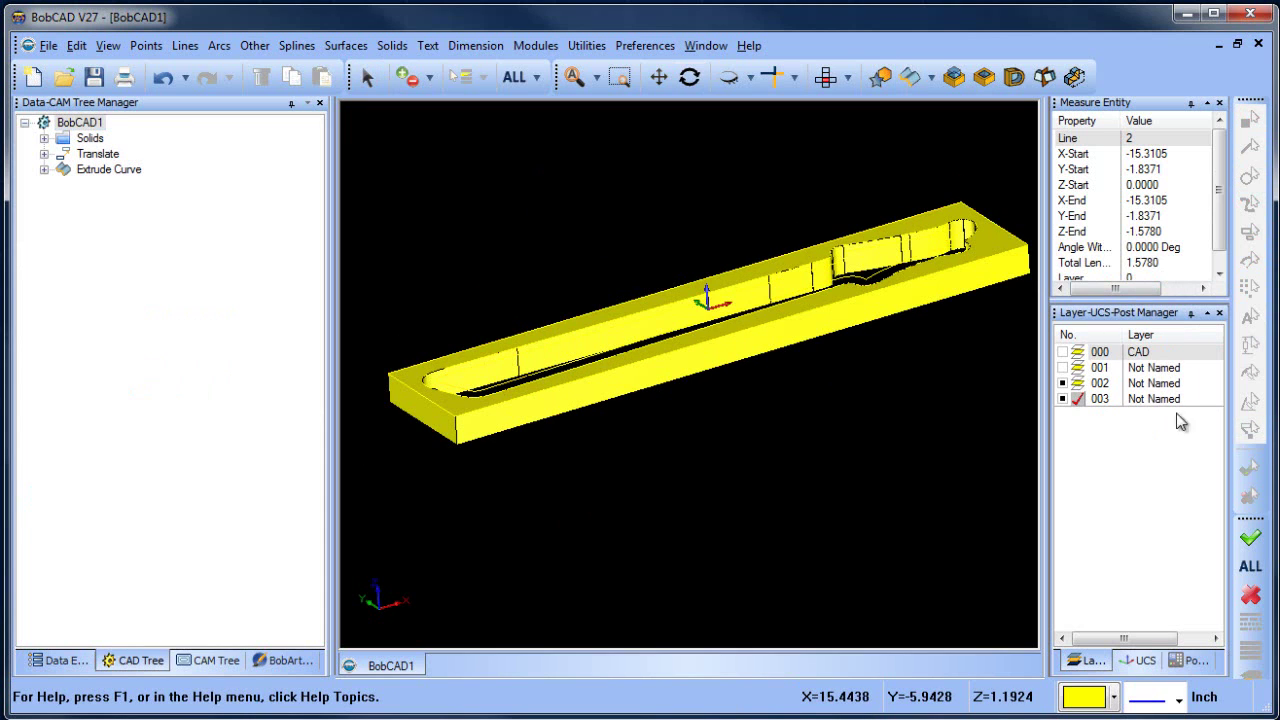
left_click(1062, 367)
middle_click_drag(797, 369, 834, 440)
scroll(748, 326, "up", 1)
scroll(749, 349, "down", 1)
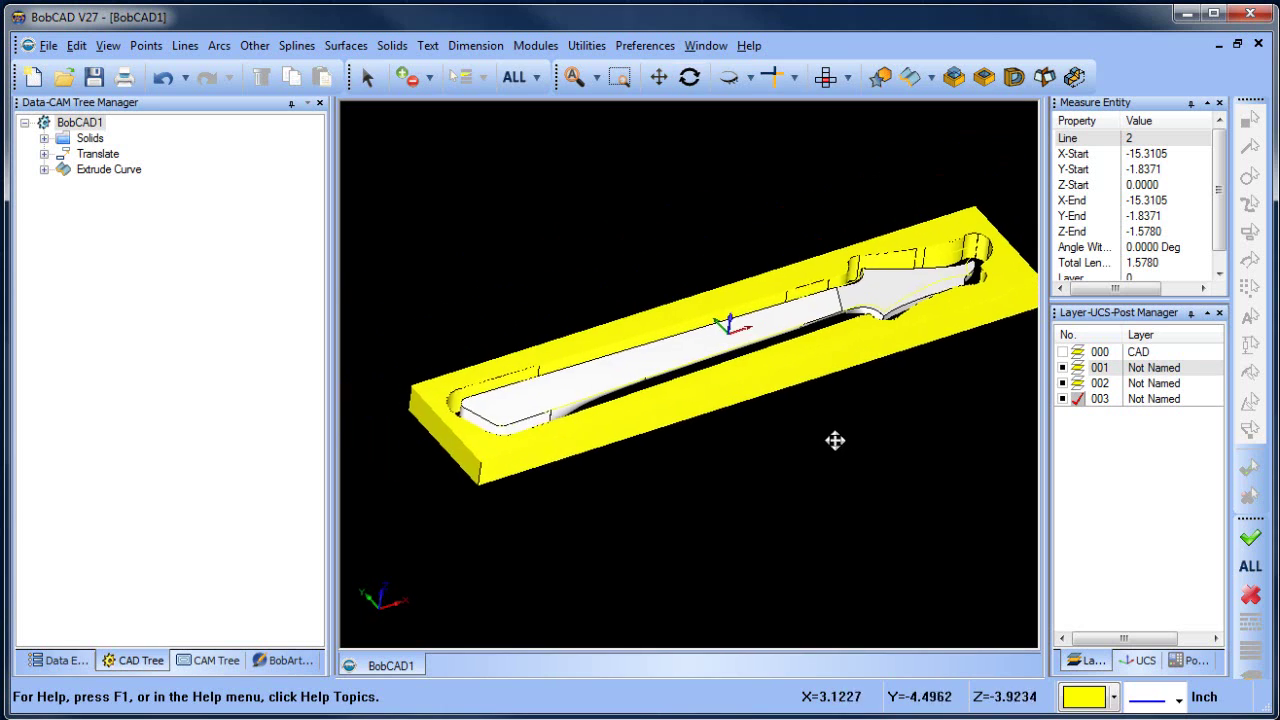
scroll(797, 337, "up", 1)
middle_click_drag(797, 338, 817, 366)
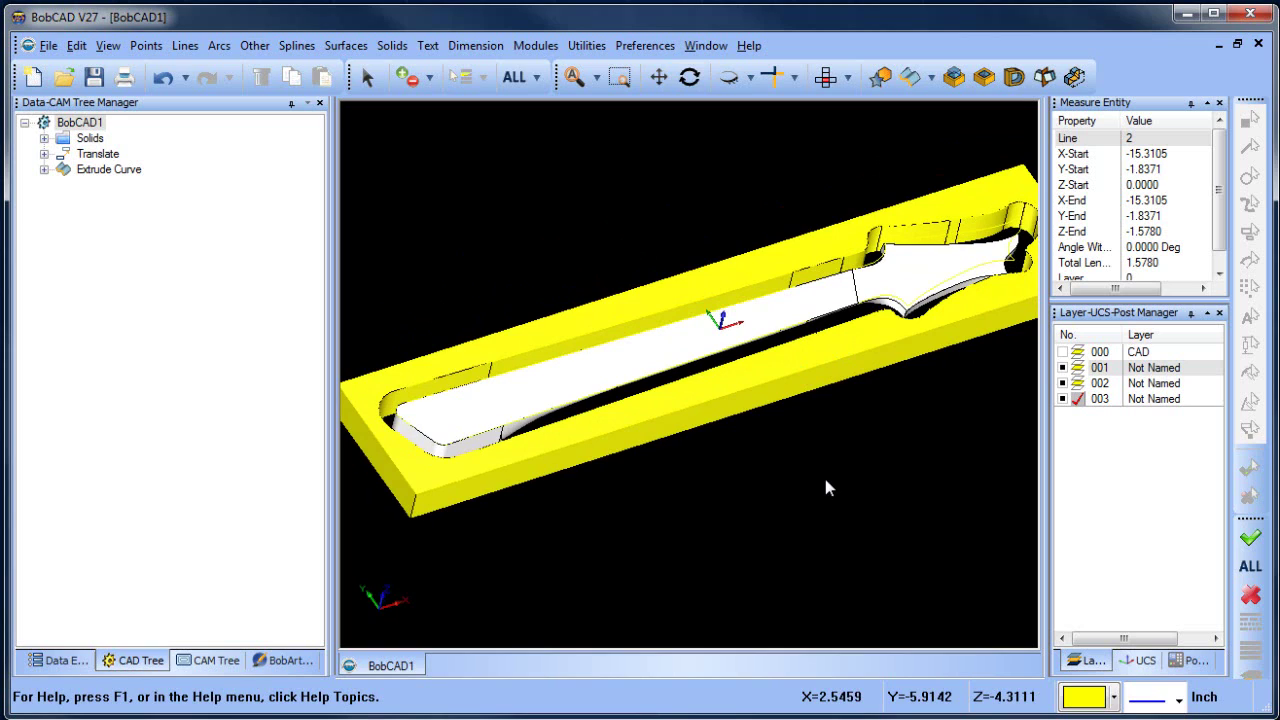
middle_click_drag(866, 491, 771, 383)
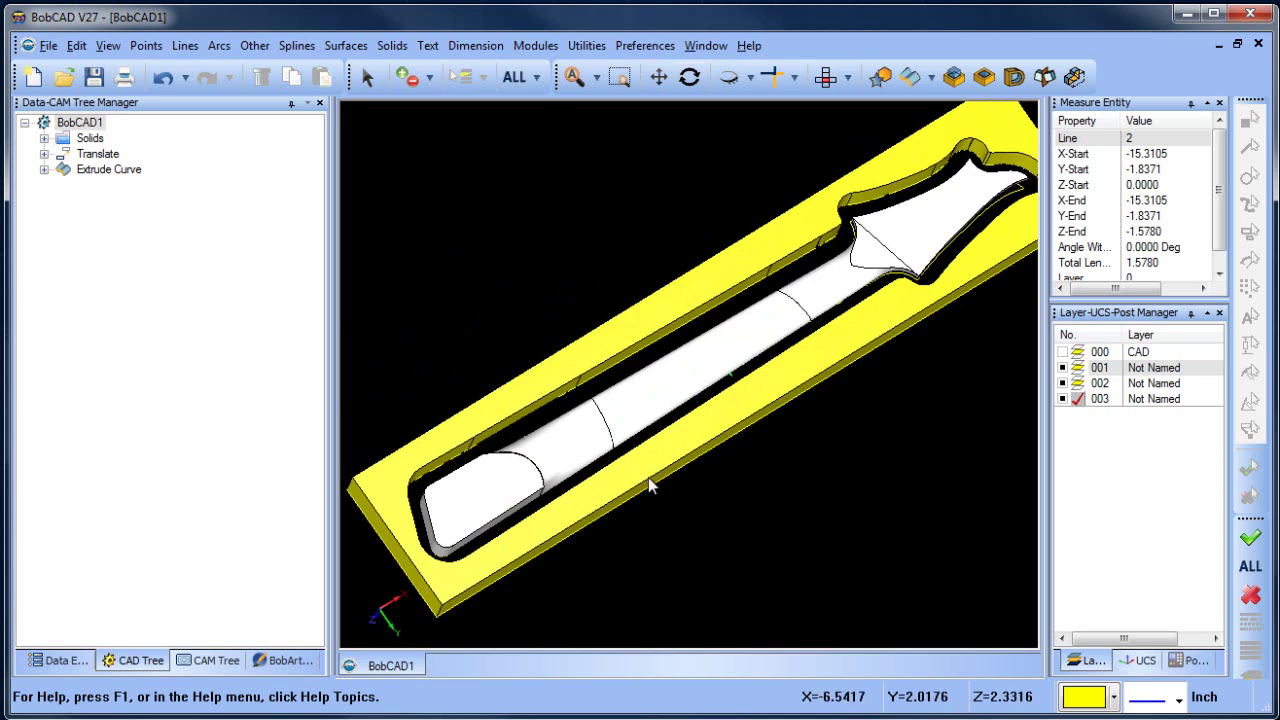
middle_click_drag(649, 479, 803, 427)
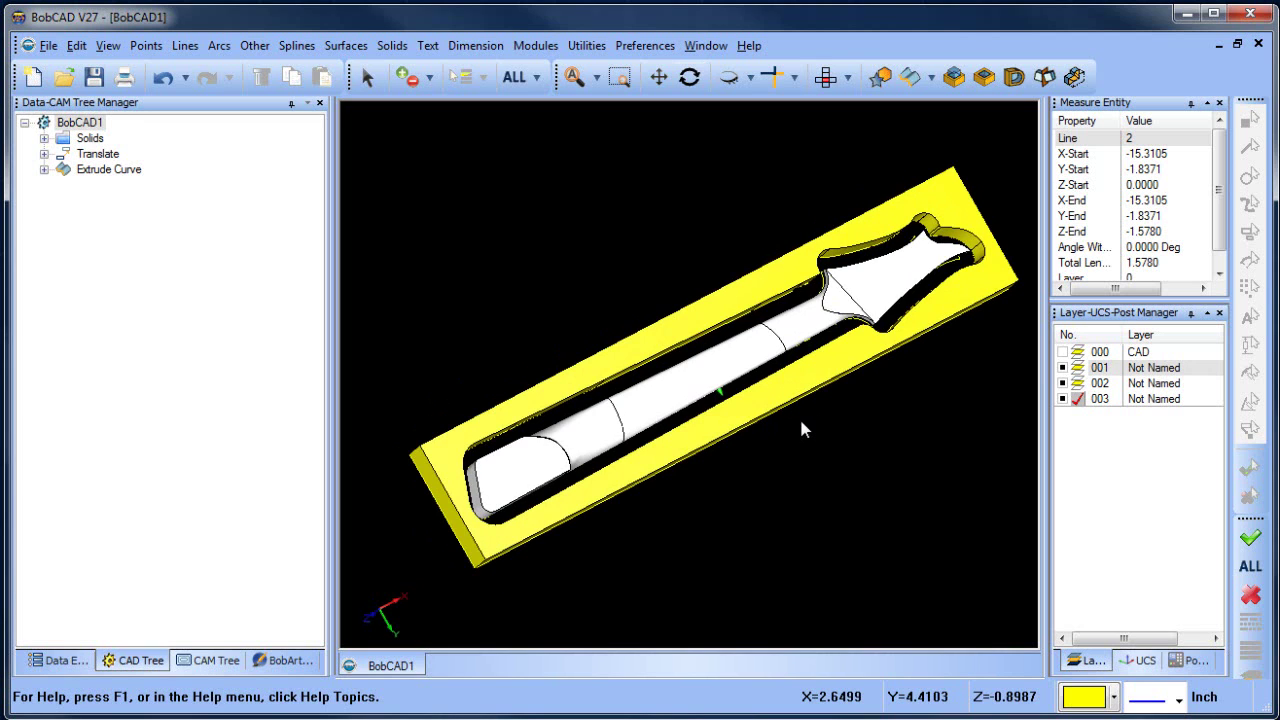
middle_click_drag(829, 460, 831, 398)
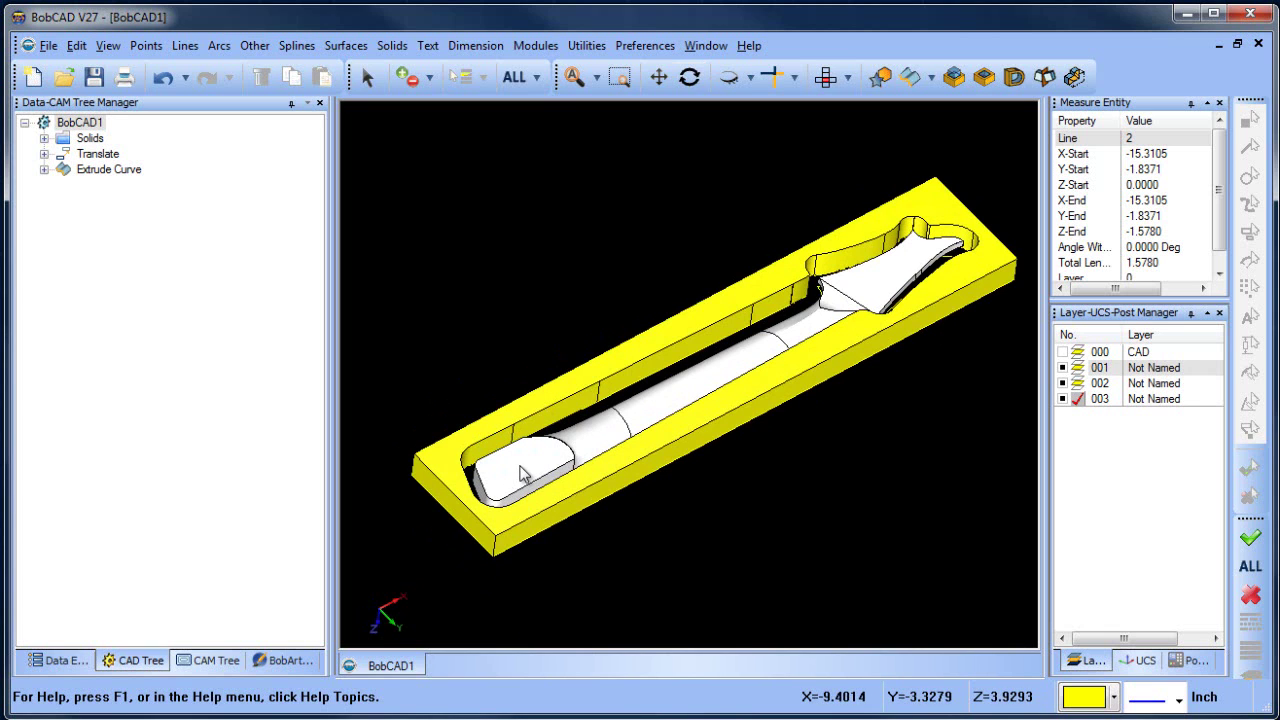
Create a new UCS from the planar end face of the extruded frame at the neck's heel end.
middle_click_drag(788, 510, 900, 368)
scroll(826, 468, "up", 2)
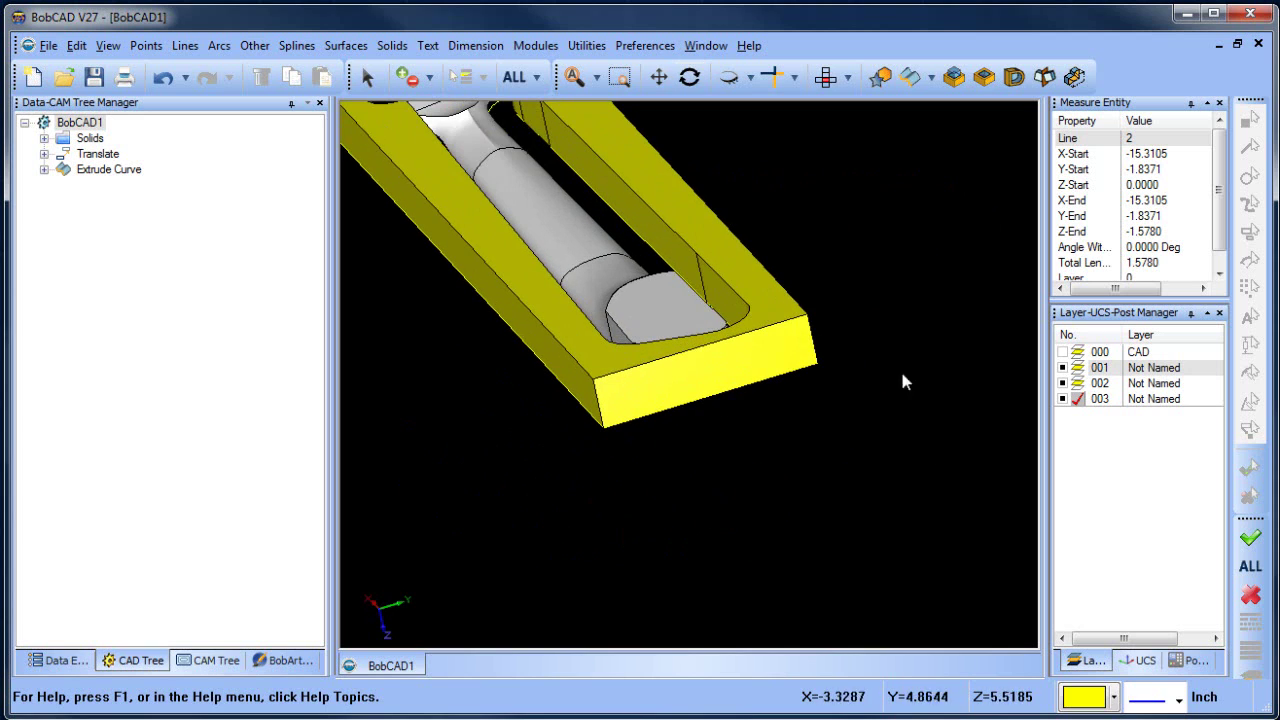
left_click(1141, 660)
right_click(1150, 390)
left_click(1190, 400)
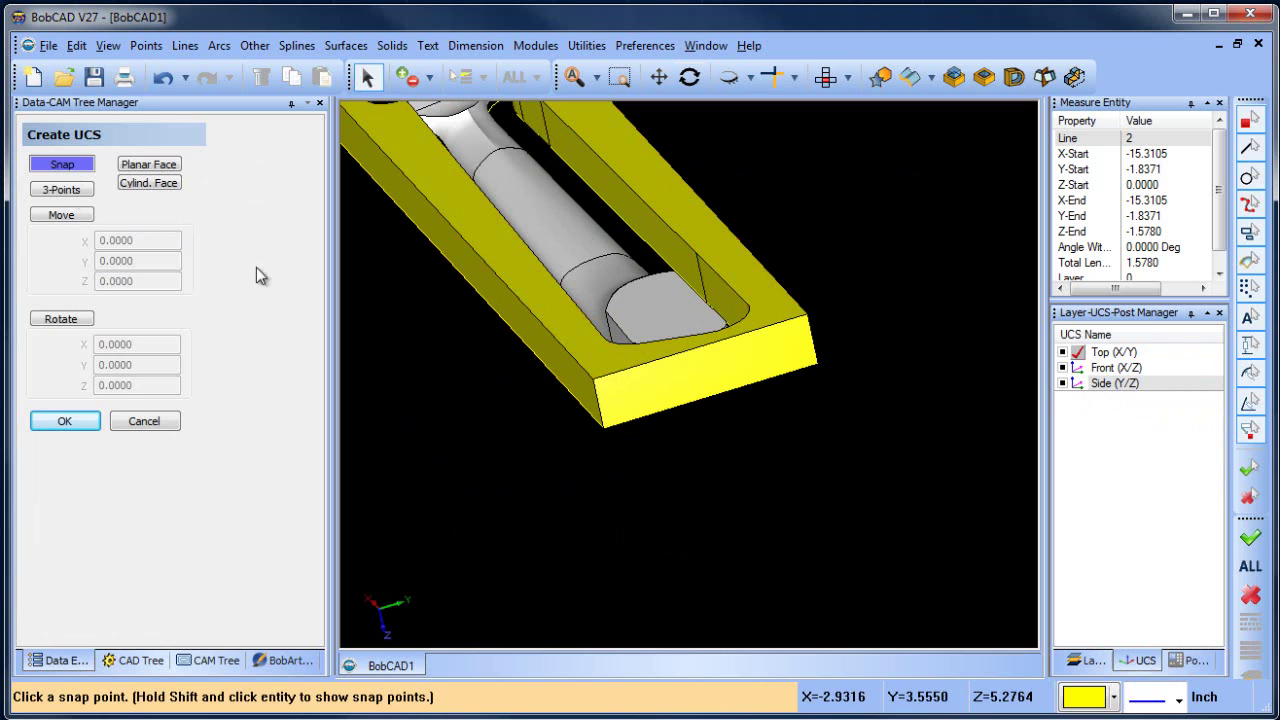
left_click(150, 165)
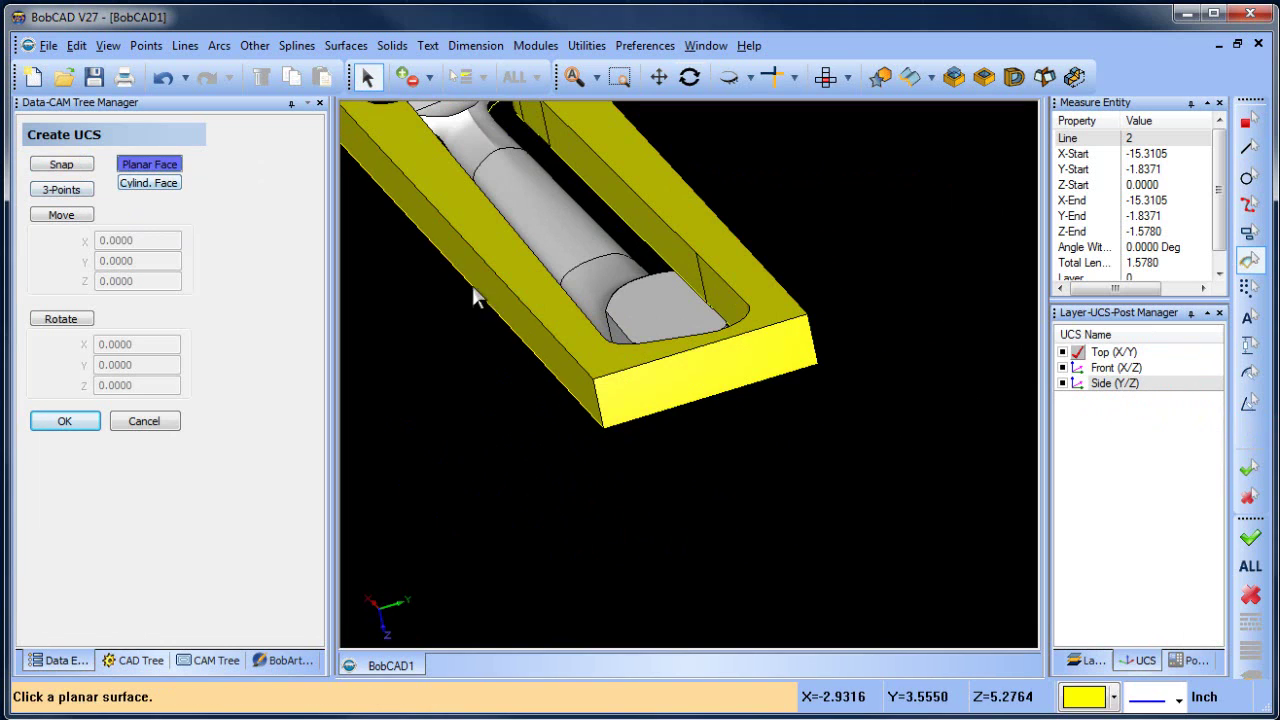
left_click(718, 390)
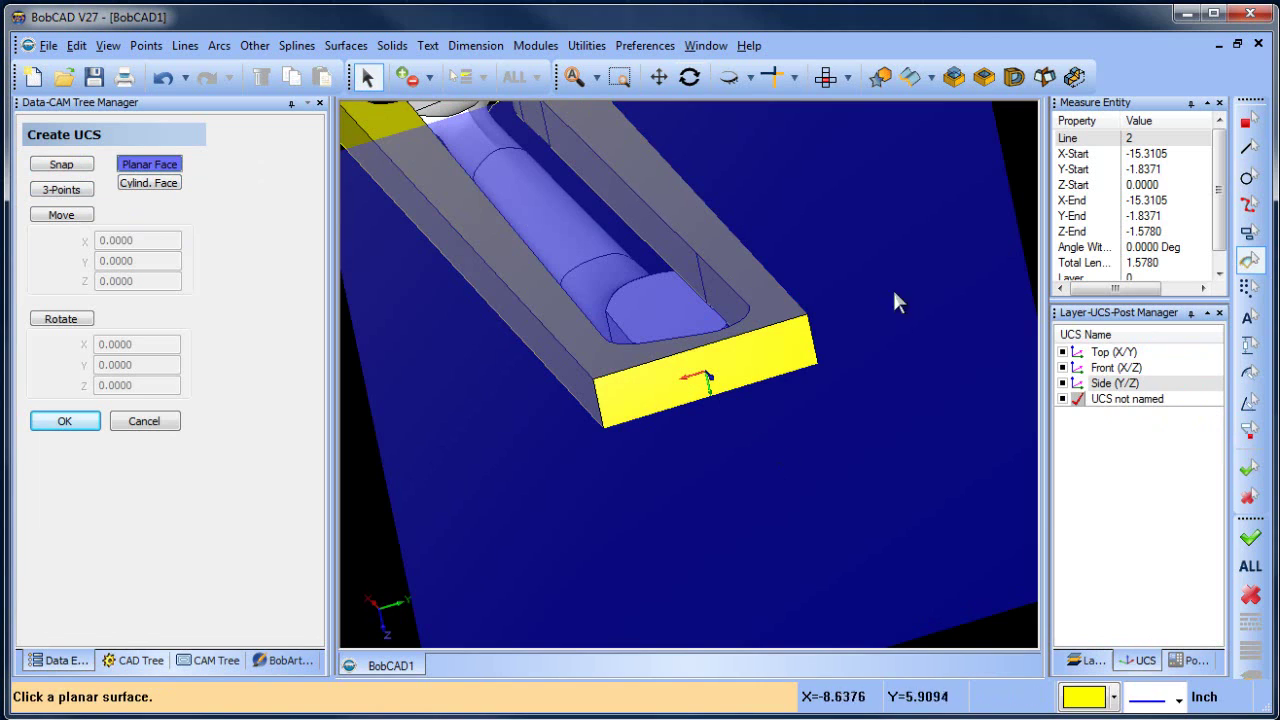
Start a sharp-cornered rectangle on the frame's heel-end face, seen from the Left view, with its origin reference set to Bottom.
left_click(848, 78)
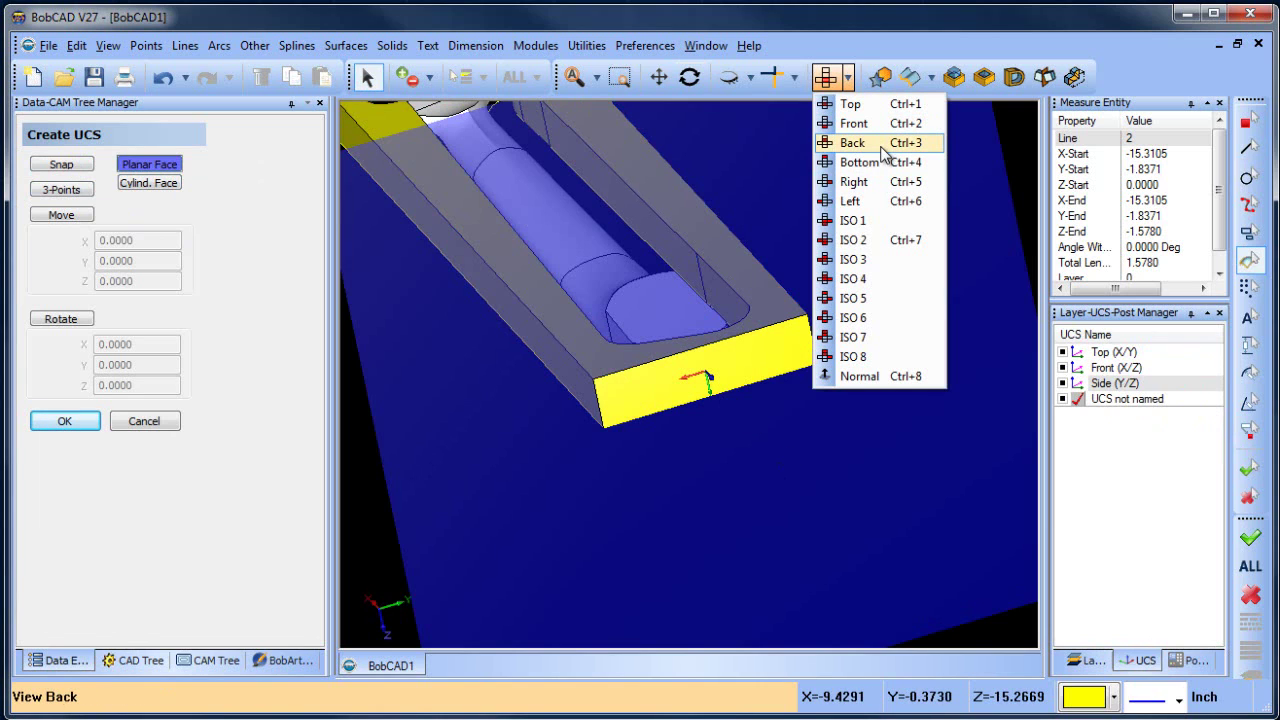
left_click(966, 164)
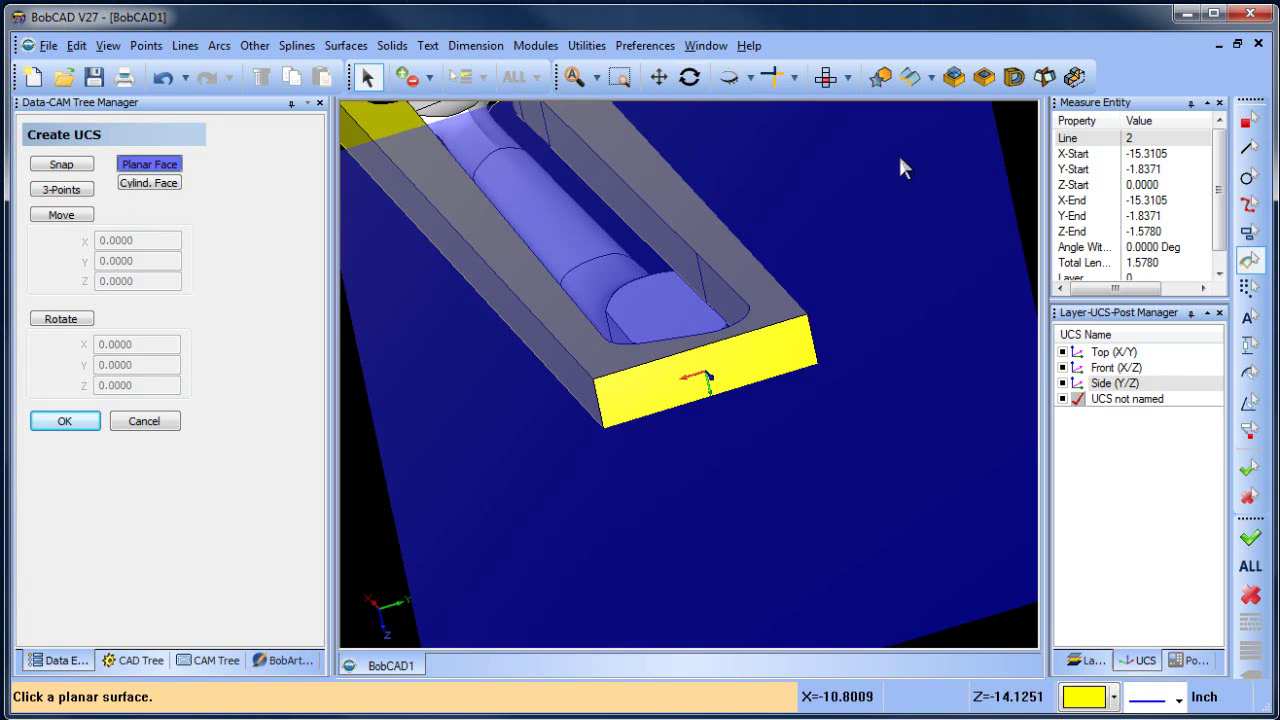
left_click(848, 78)
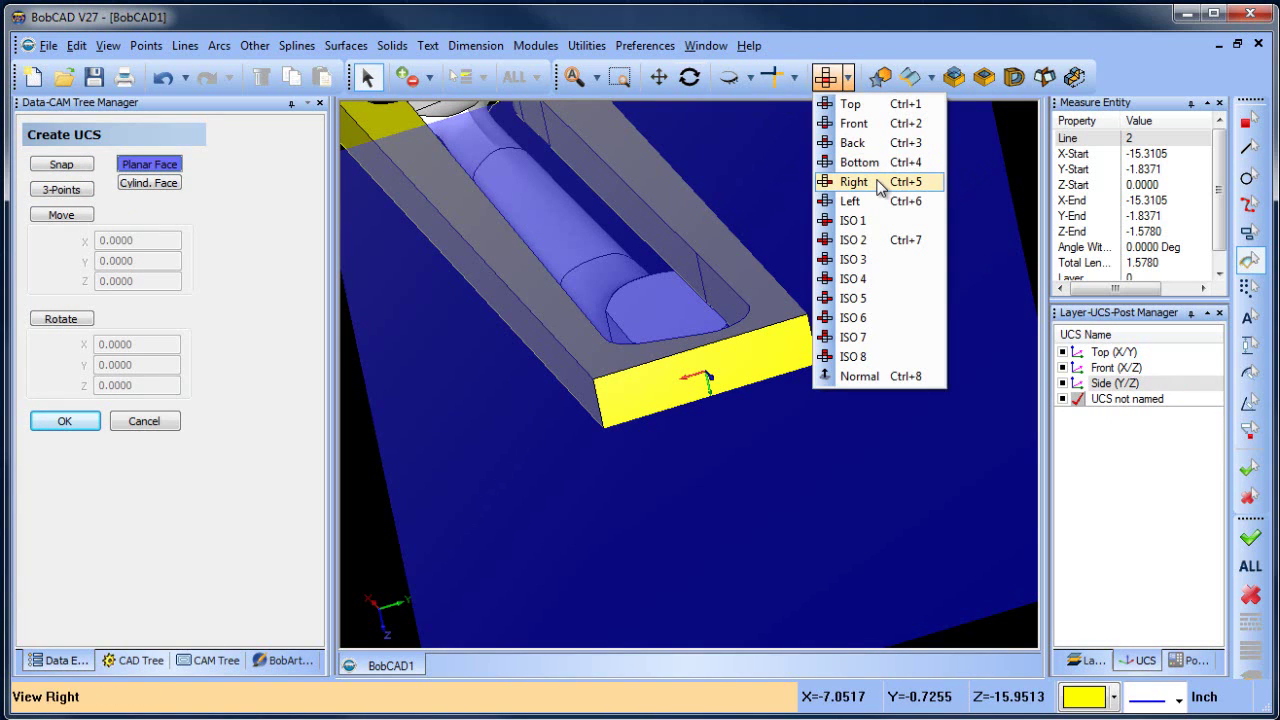
left_click(877, 183)
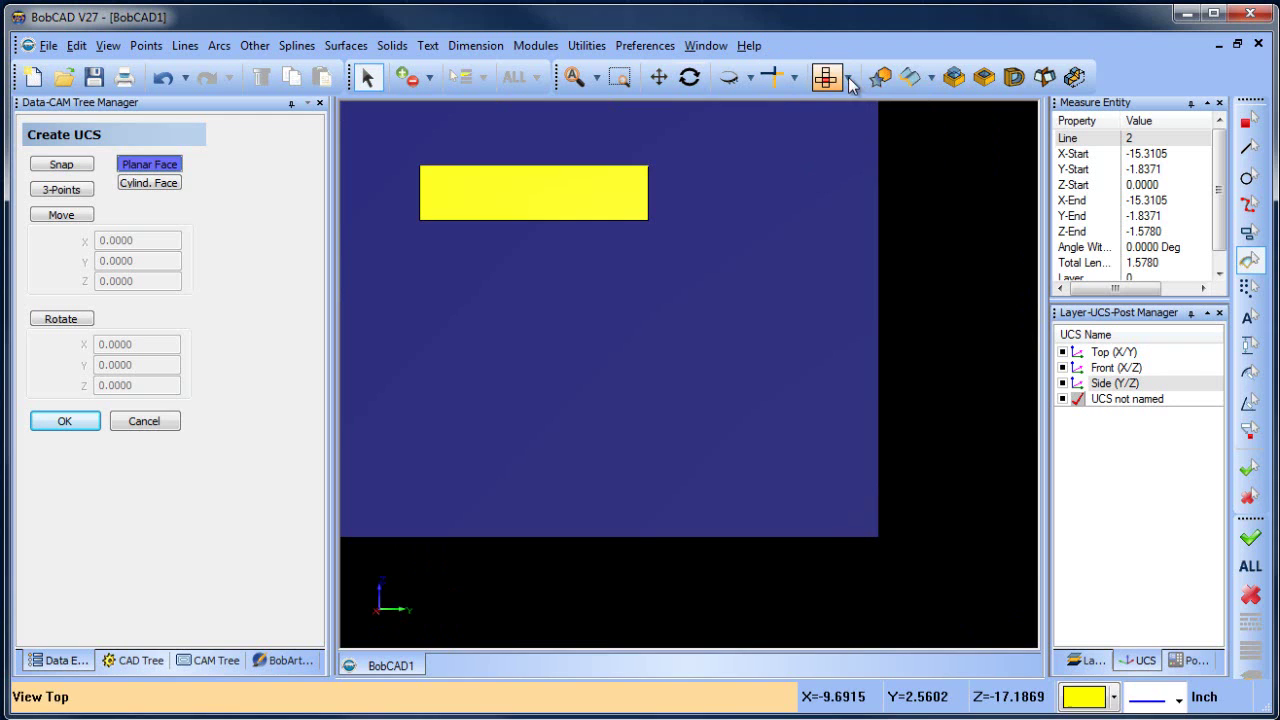
left_click(848, 78)
left_click(852, 201)
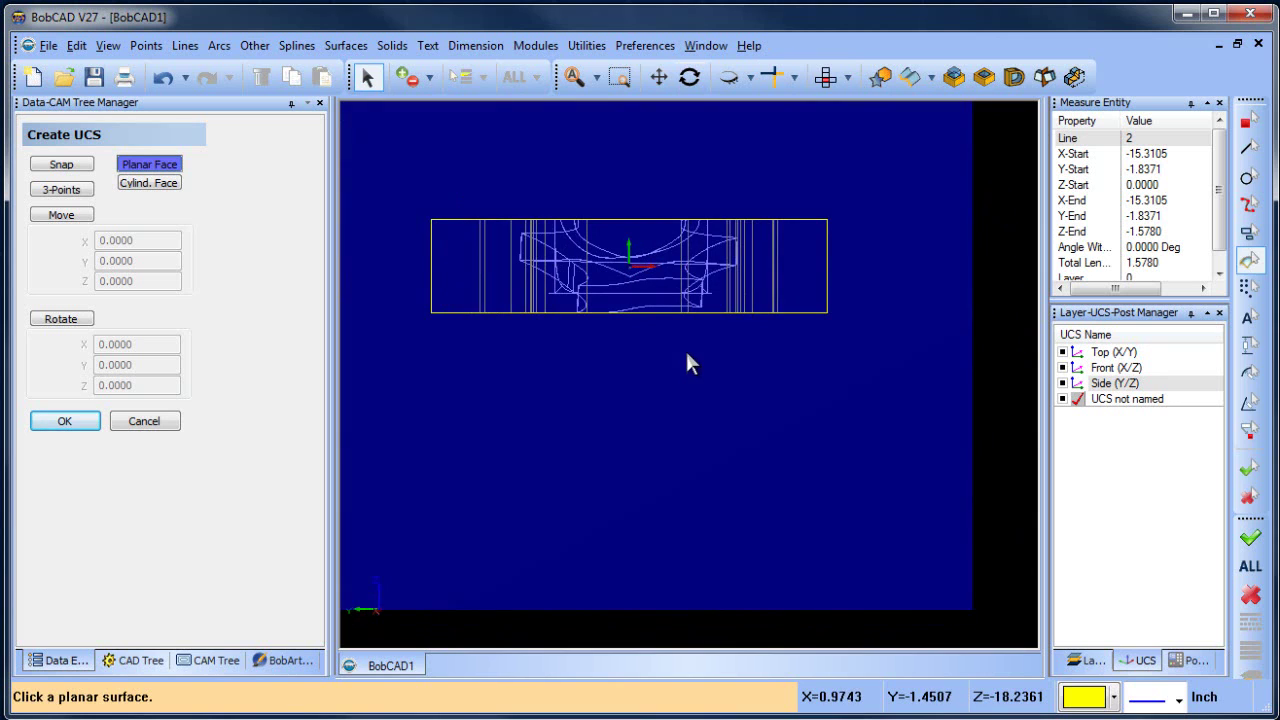
left_click(254, 46)
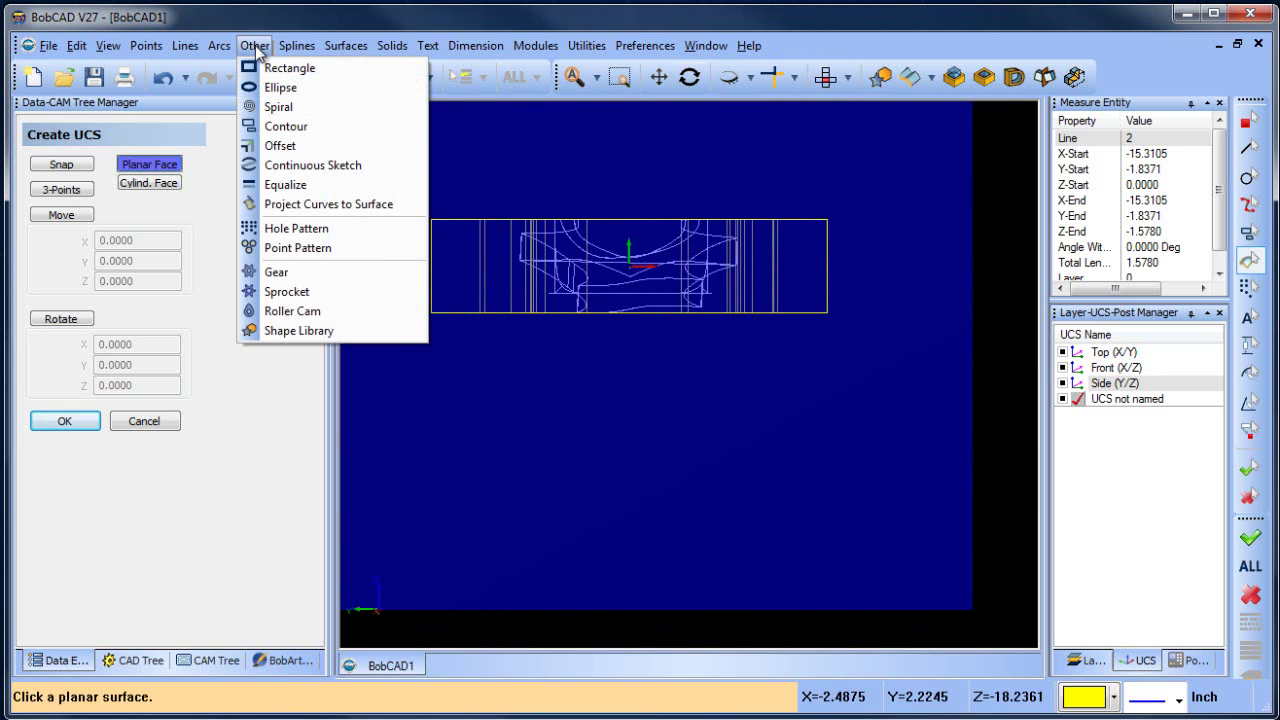
left_click(306, 72)
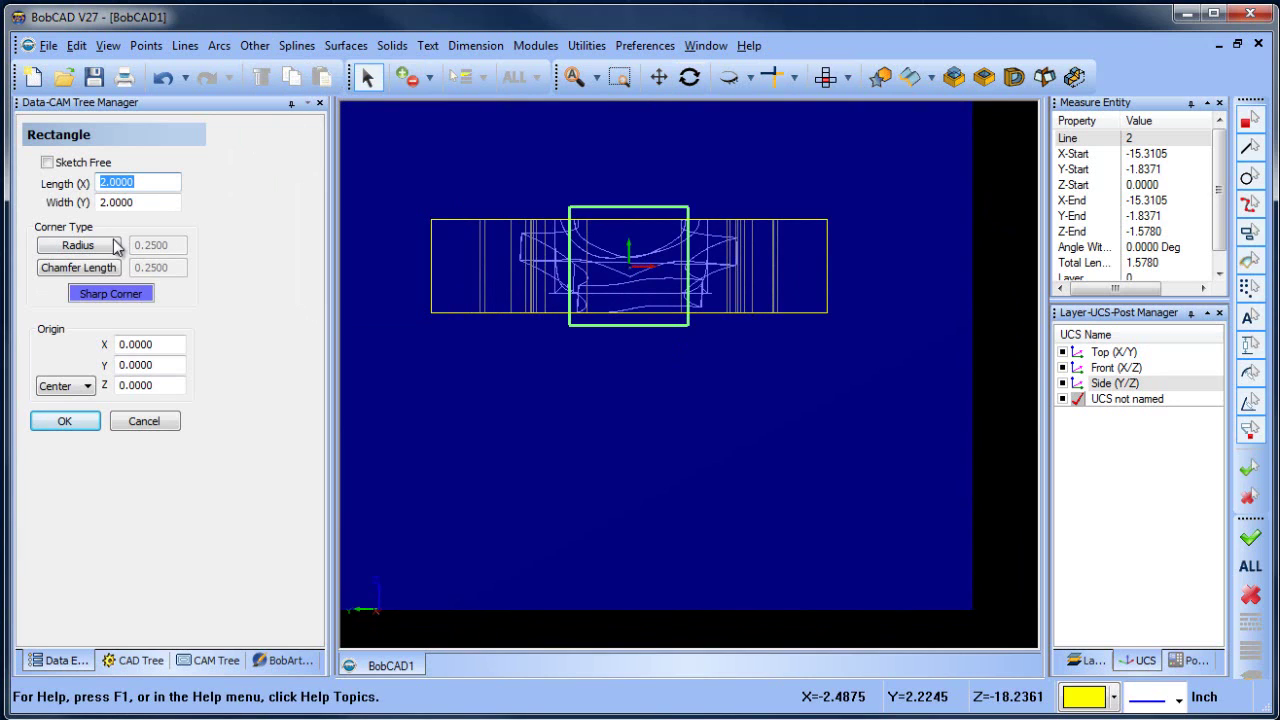
left_click(88, 388)
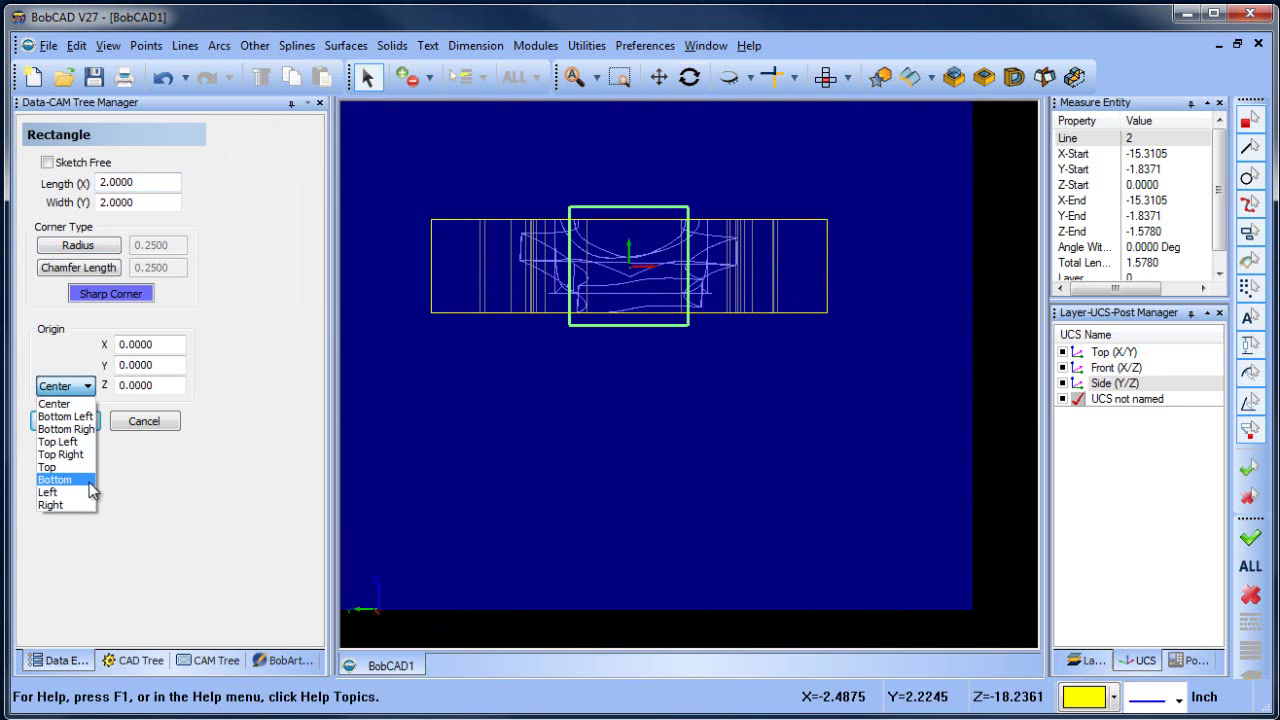
left_click(89, 482)
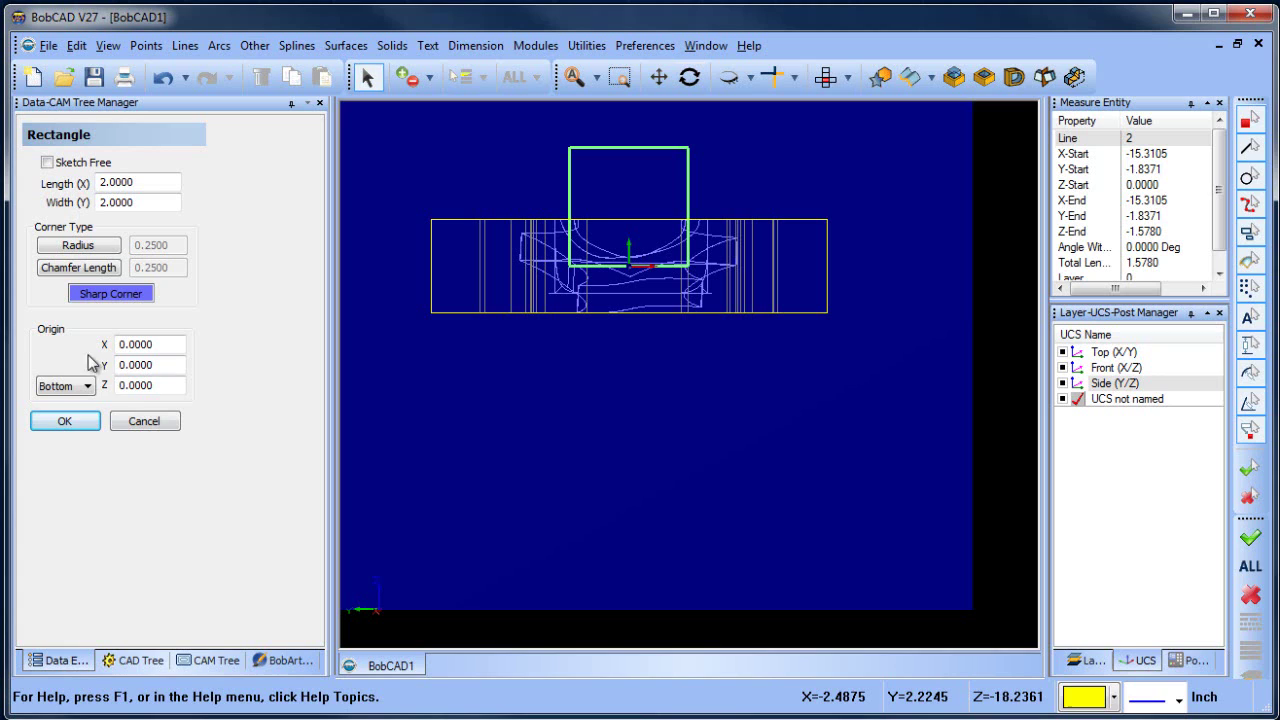
Try Y origin values of -1 and -0.5 for the rectangle on the end face.
left_click_drag(165, 388, 73, 388)
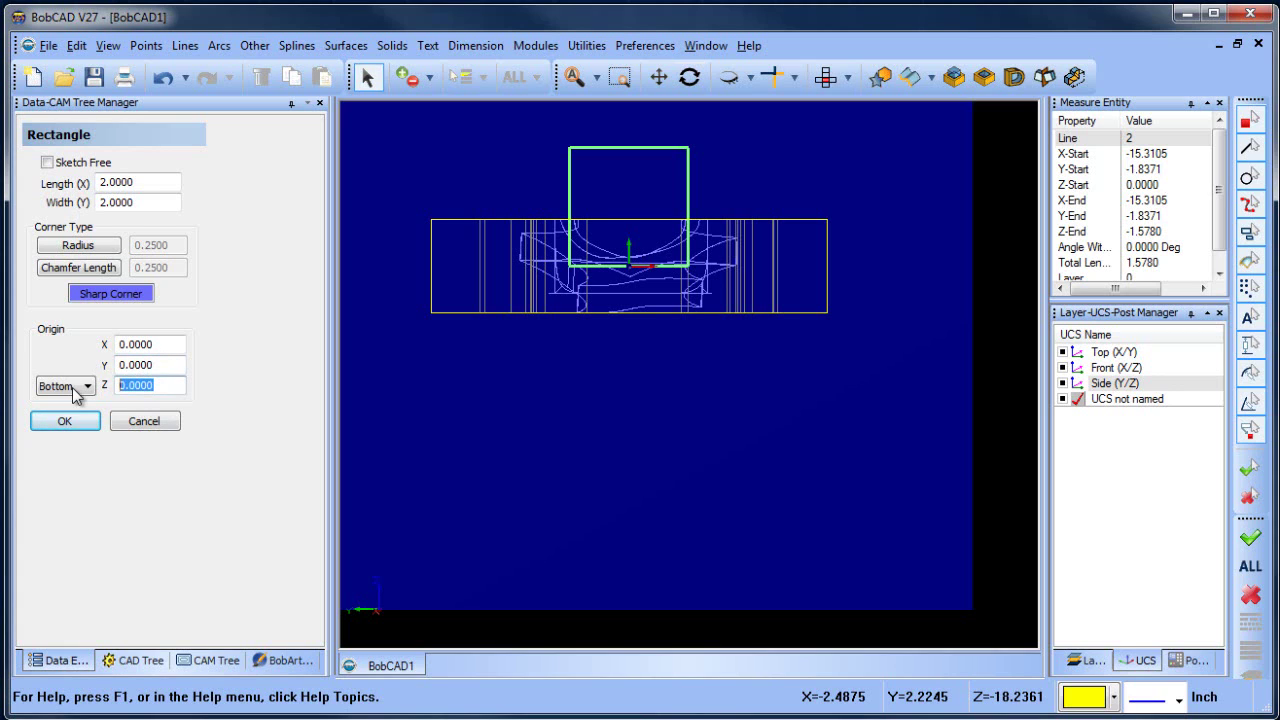
key("shift+Tab")
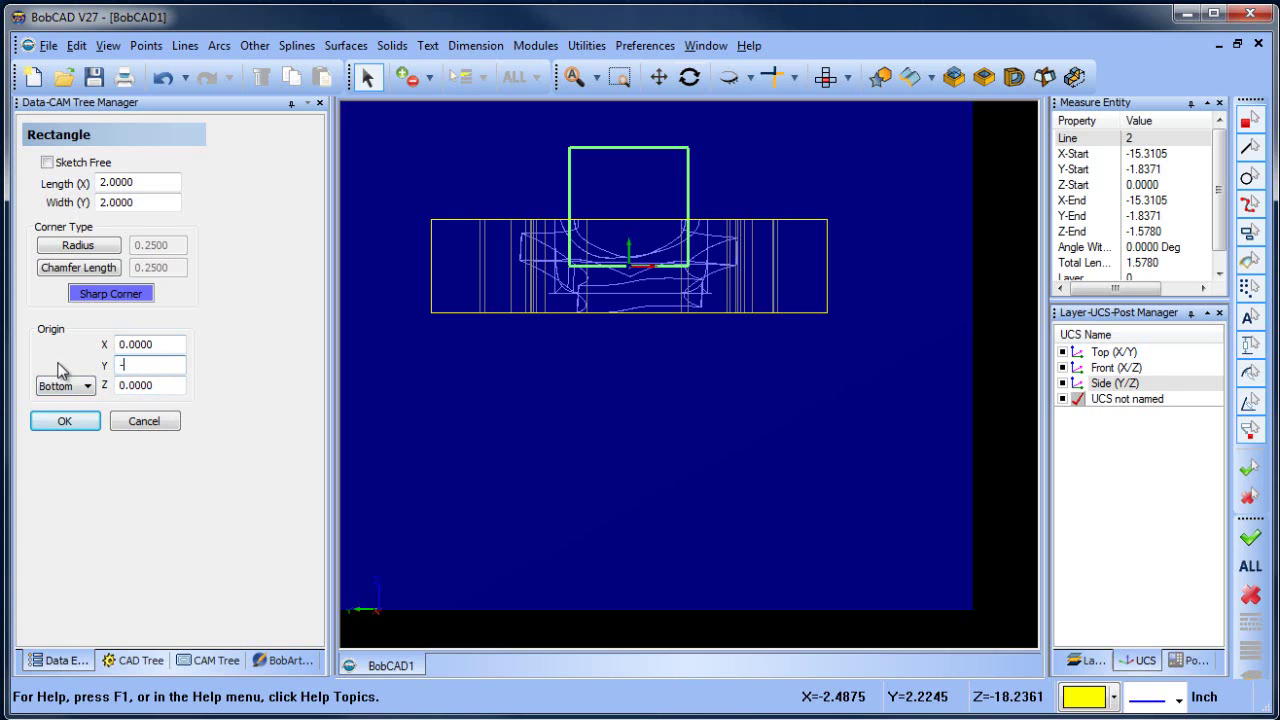
type("-1")
left_click(170, 388)
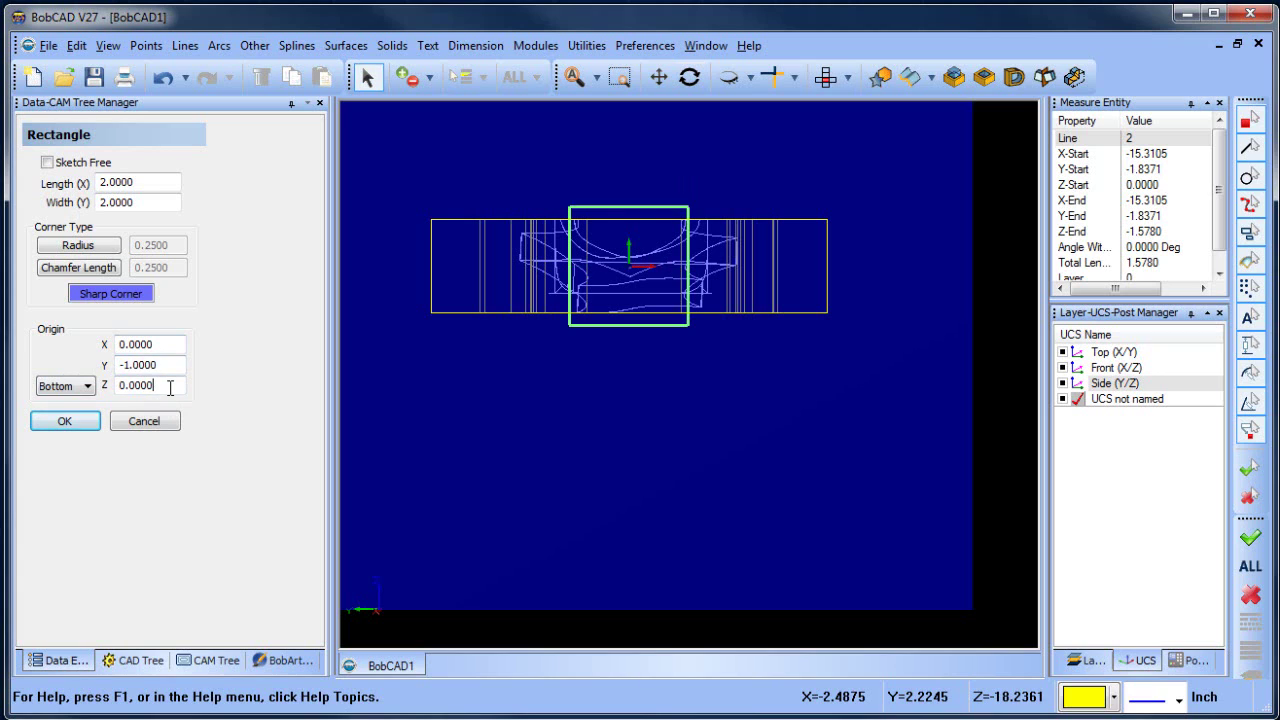
double_click(149, 365)
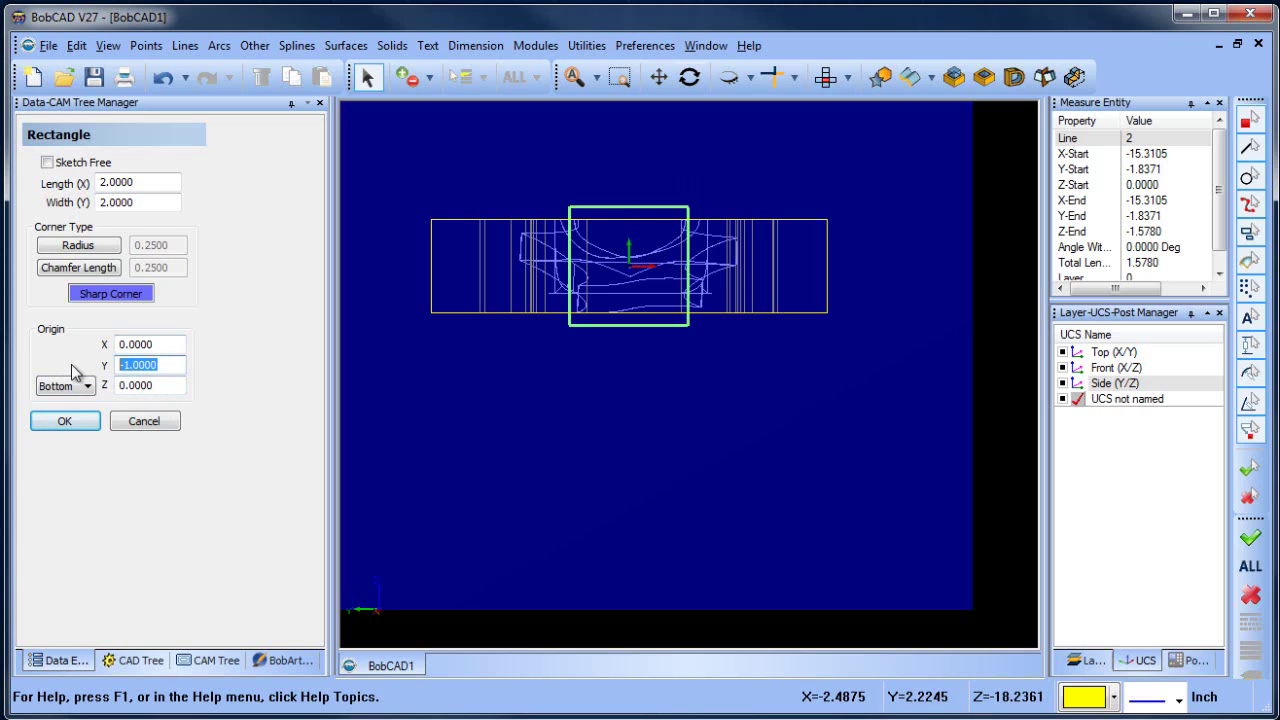
left_click(171, 388)
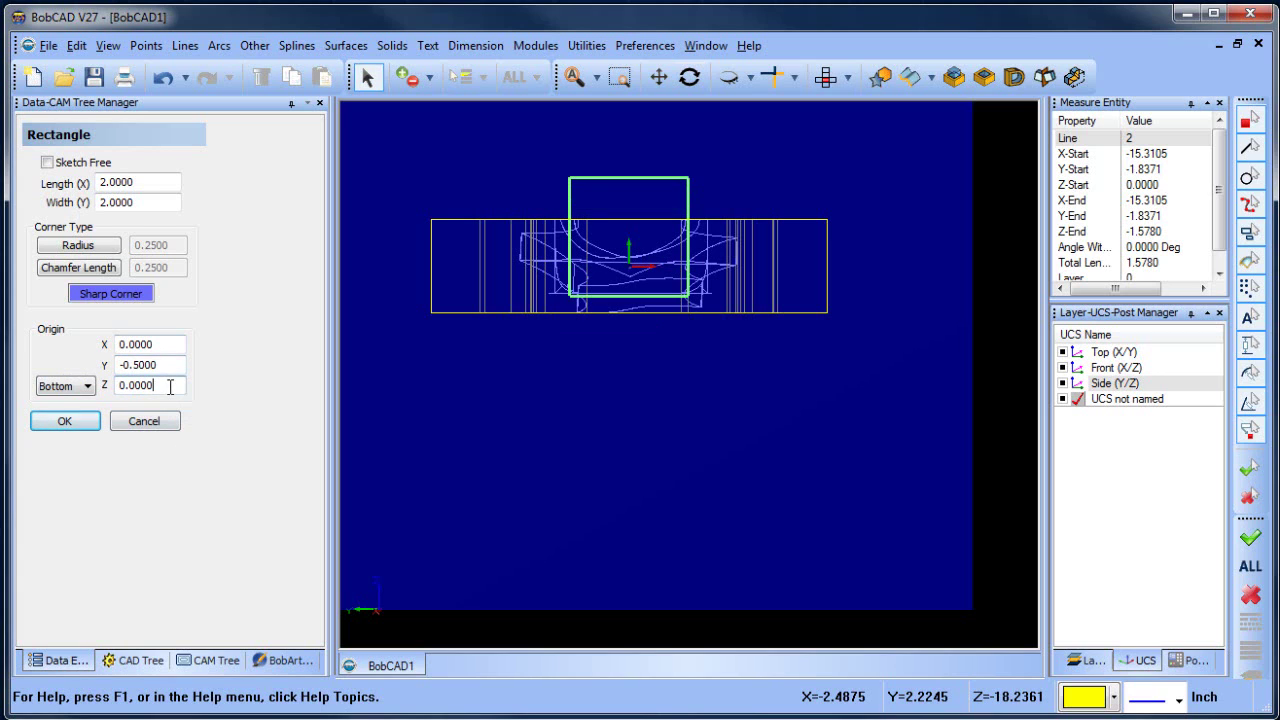
Set the rectangle's Y origin to -0.75 inch so it sits near the lower edge of the end face.
double_click(168, 365)
type("-0.")
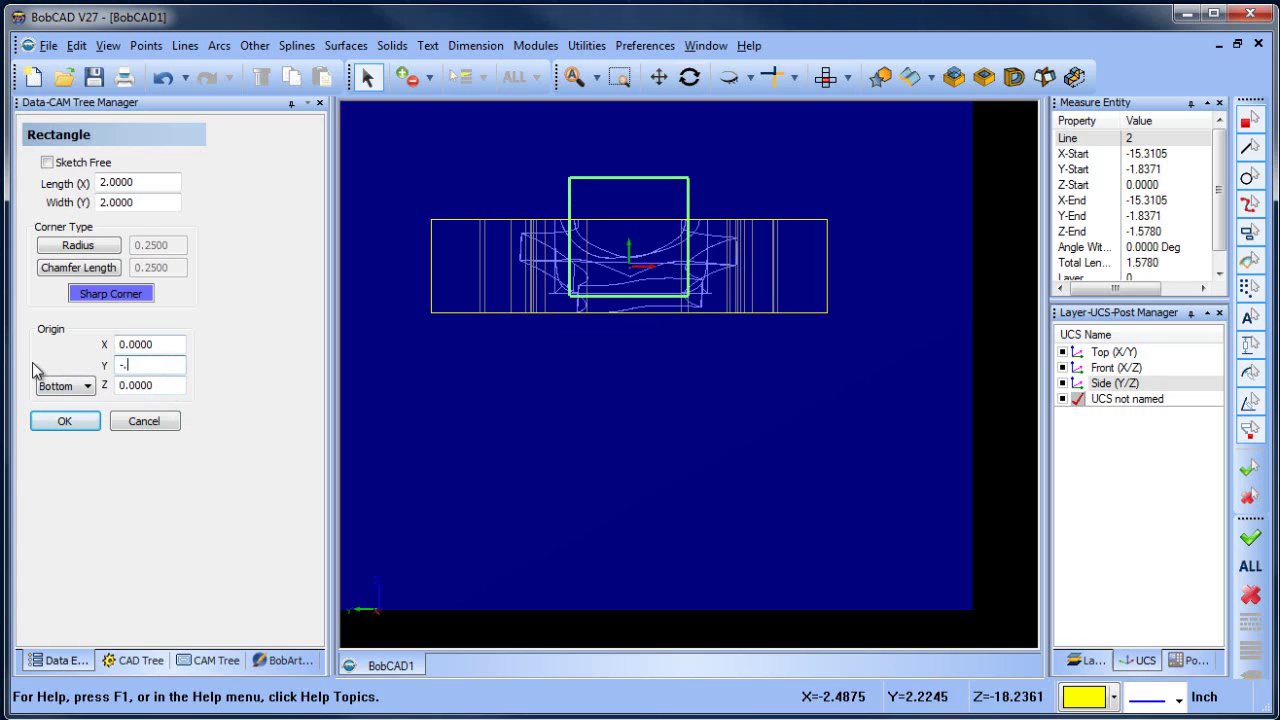
type("75")
left_click(160, 345)
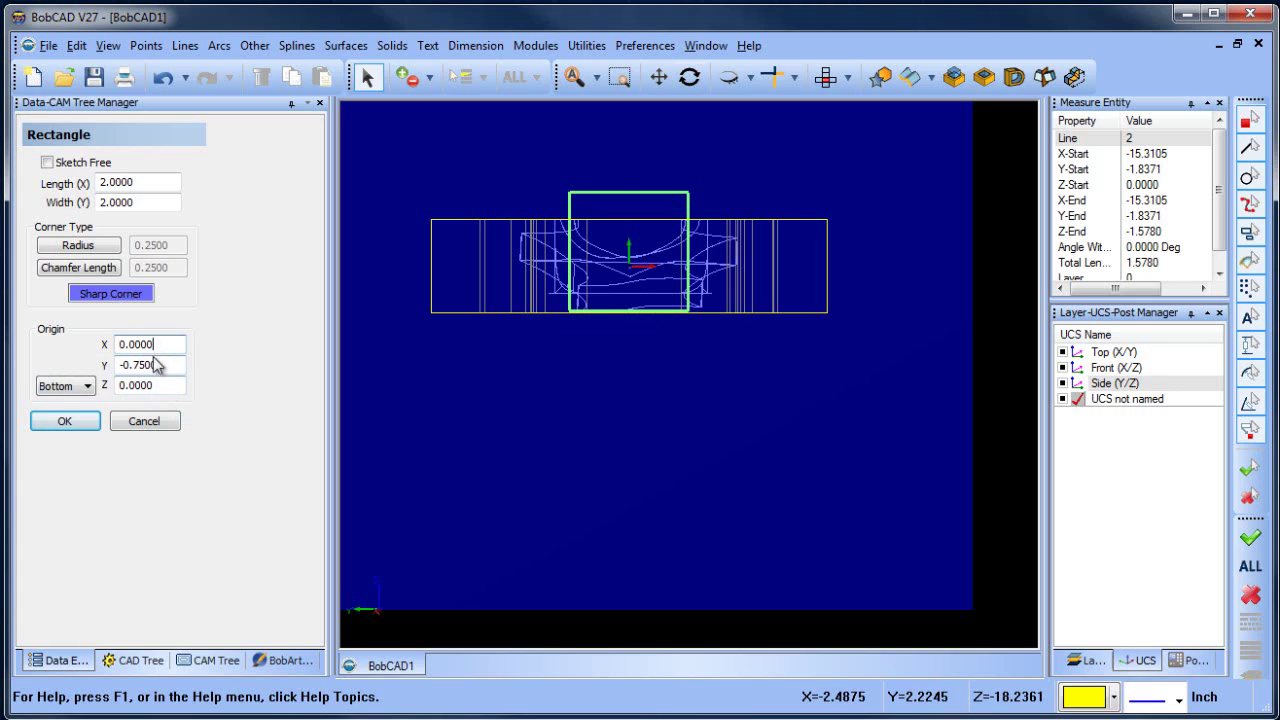
Set the rectangle's width to 0.5 inch and length to 0.75 inch, and create it on the frame's end face.
double_click(141, 186)
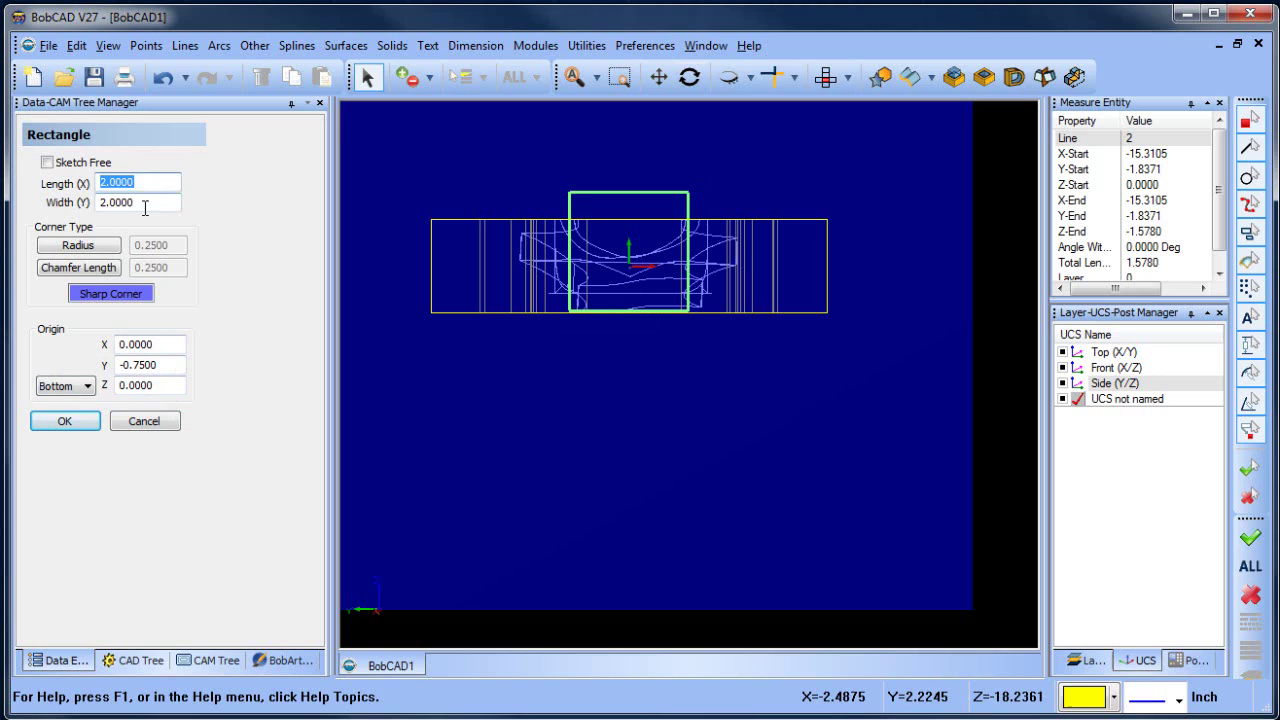
double_click(145, 205)
type(".5")
left_click(147, 183)
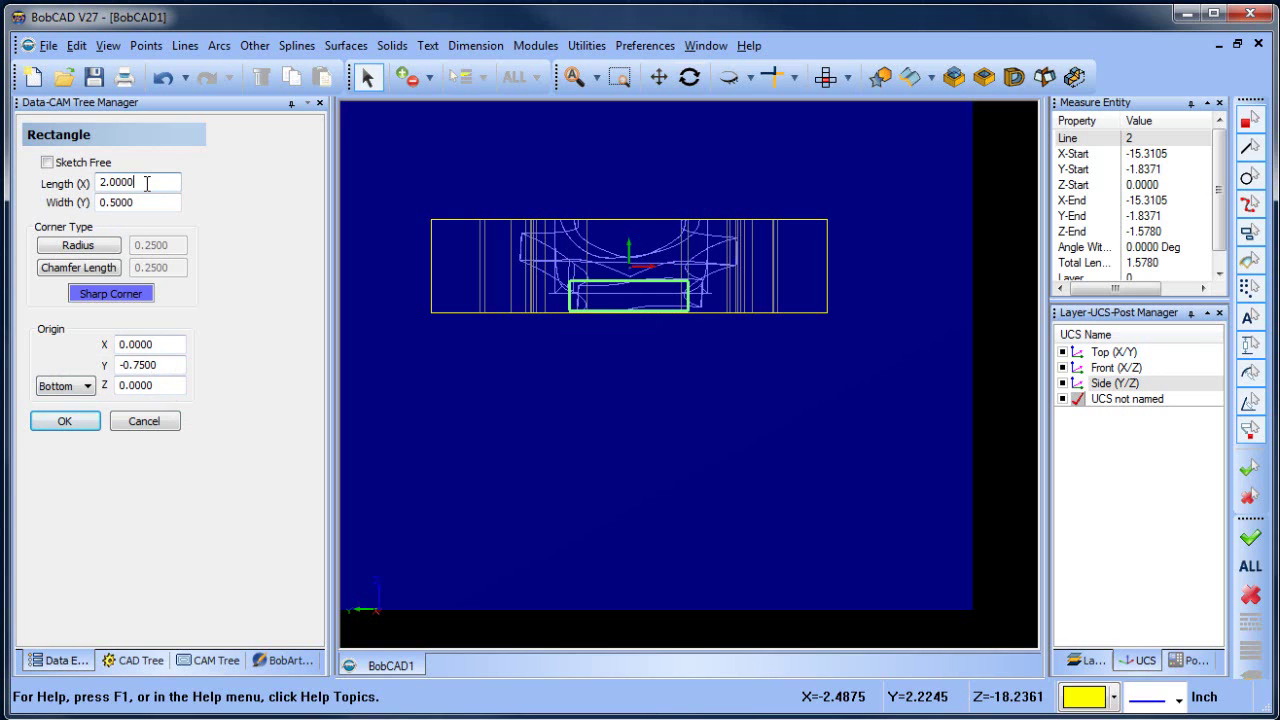
left_click_drag(147, 183, 64, 179)
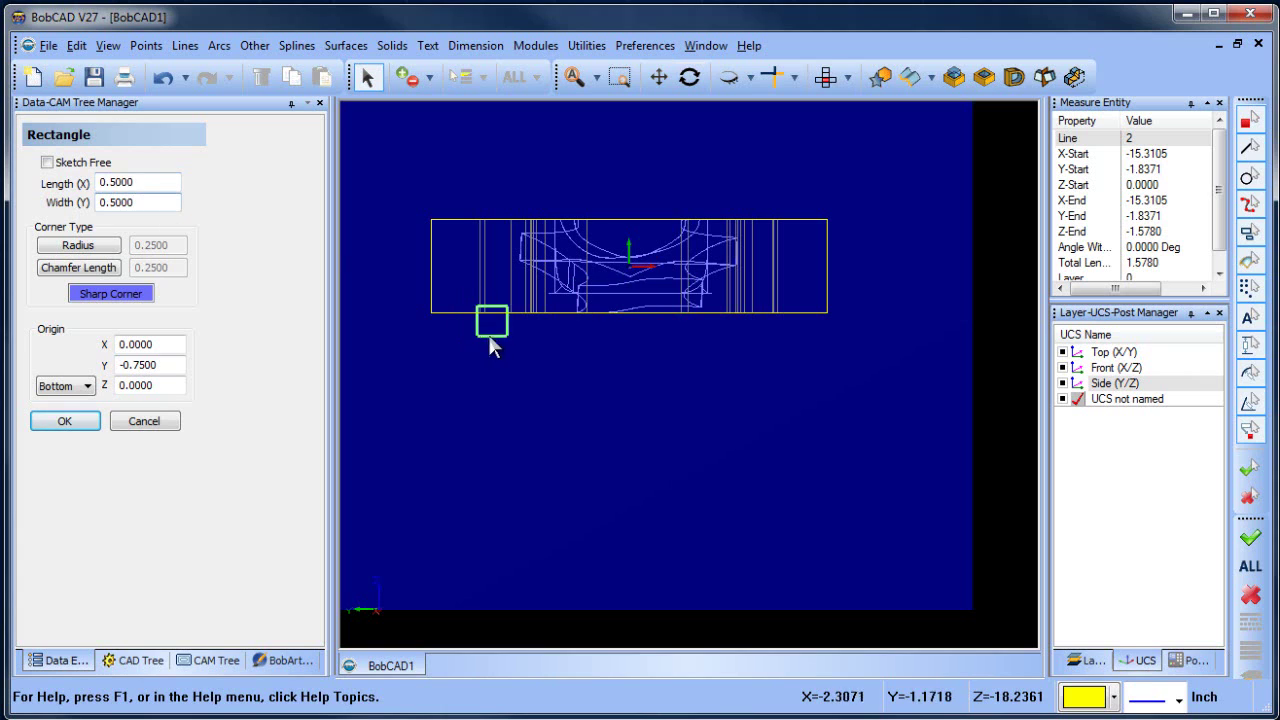
left_click_drag(165, 183, 57, 190)
type(".75")
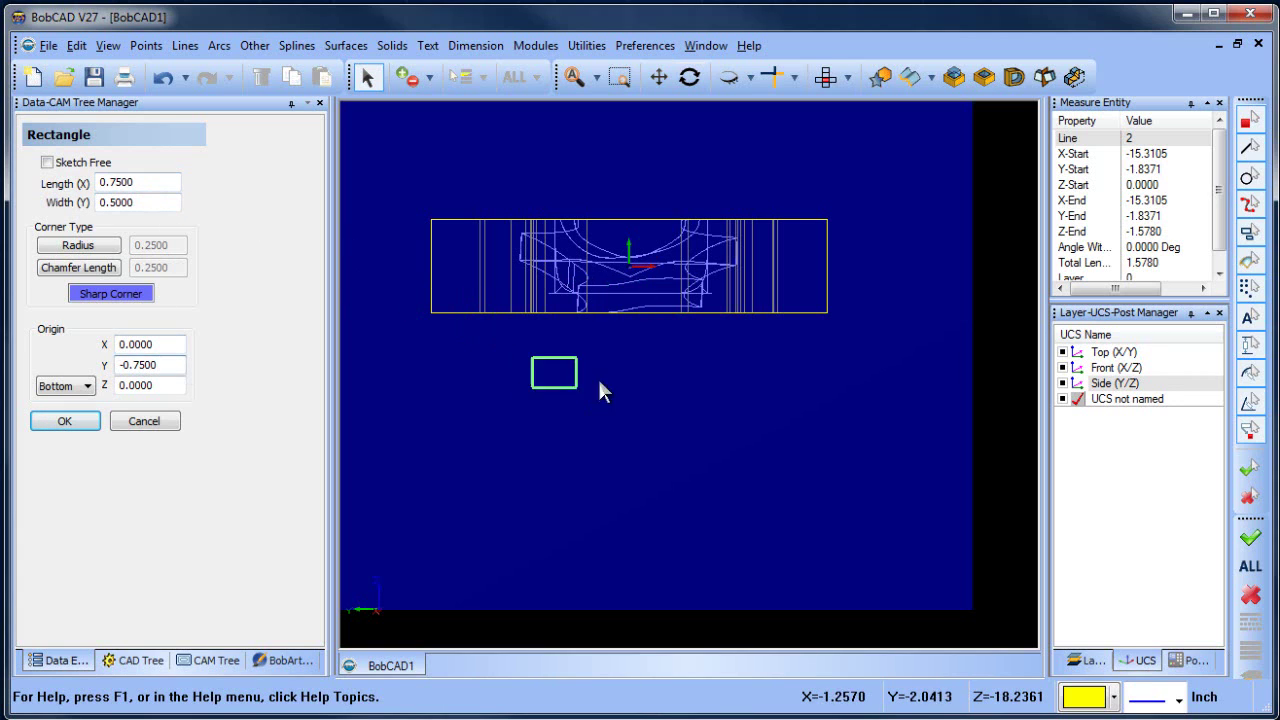
mouse_move(688, 361)
middle_mouse_down()
mouse_move(669, 394)
mouse_move(688, 354)
middle_mouse_up()
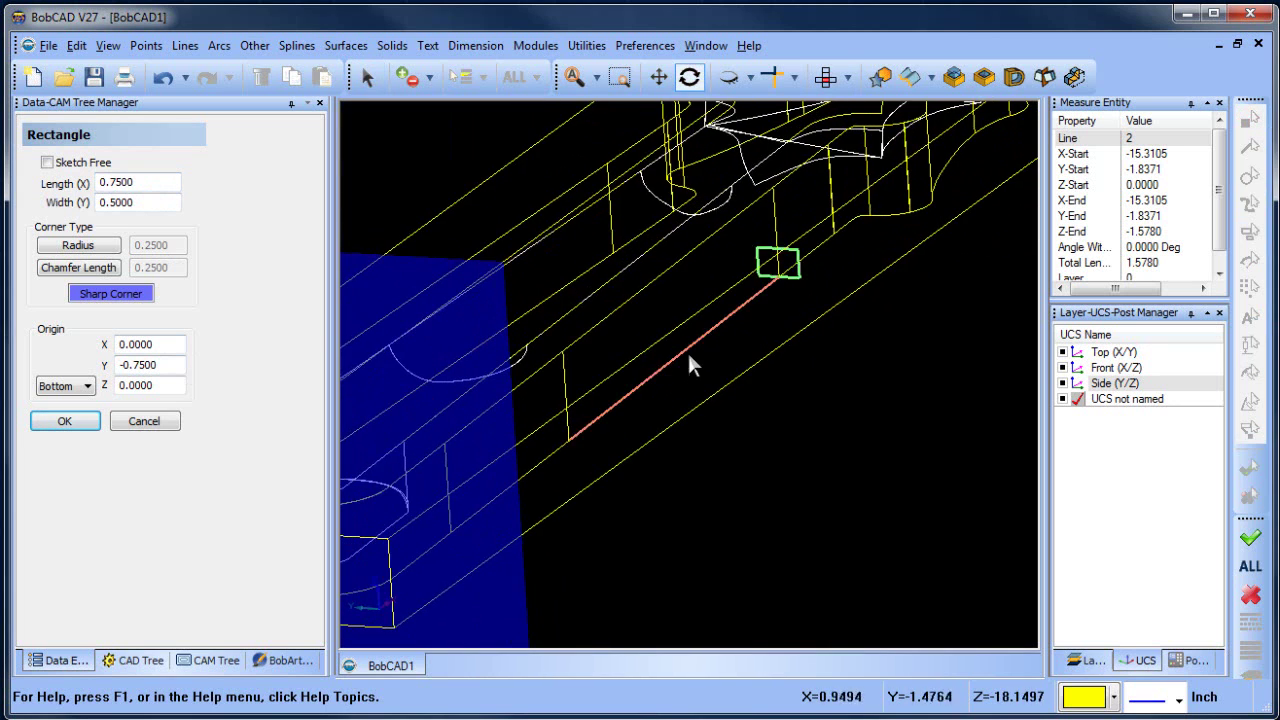
scroll(690, 354, "up", 2)
scroll(686, 356, "down", 5)
left_click(64, 421)
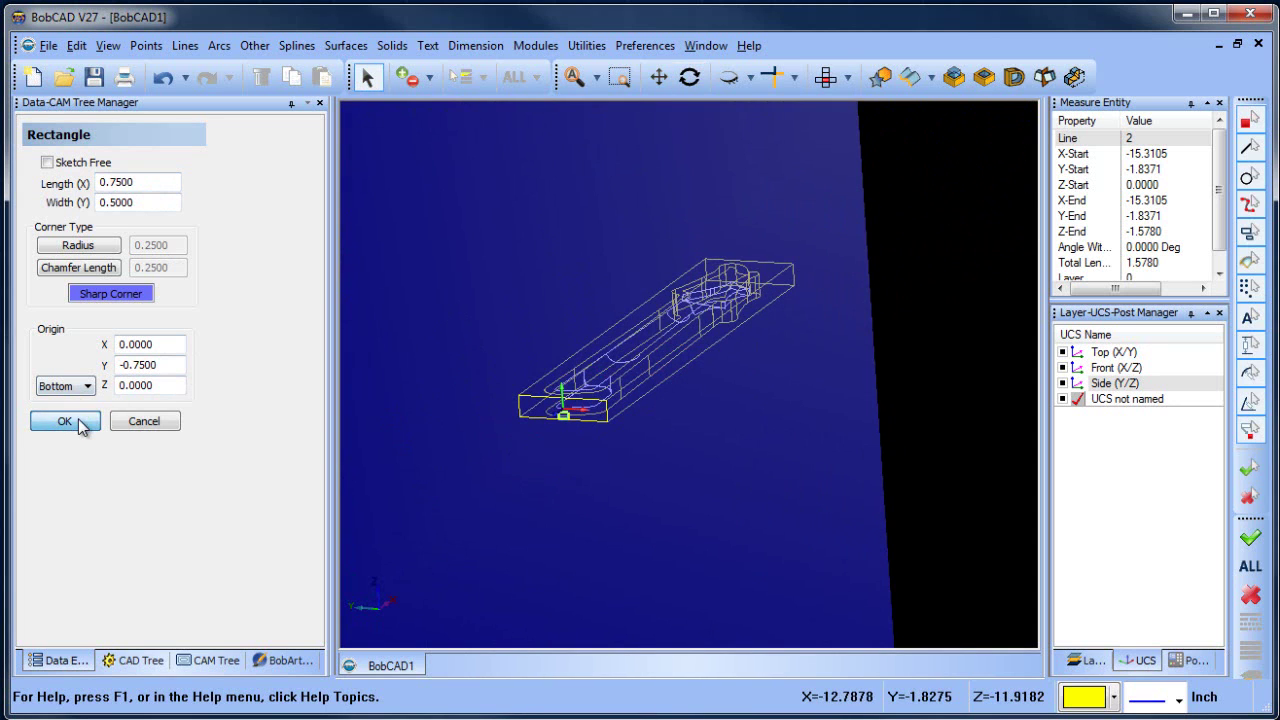
left_click(144, 421)
Start a capped Extrude Curve along the normal with the small end-face rectangle as its profile.
scroll(612, 428, "up", 3)
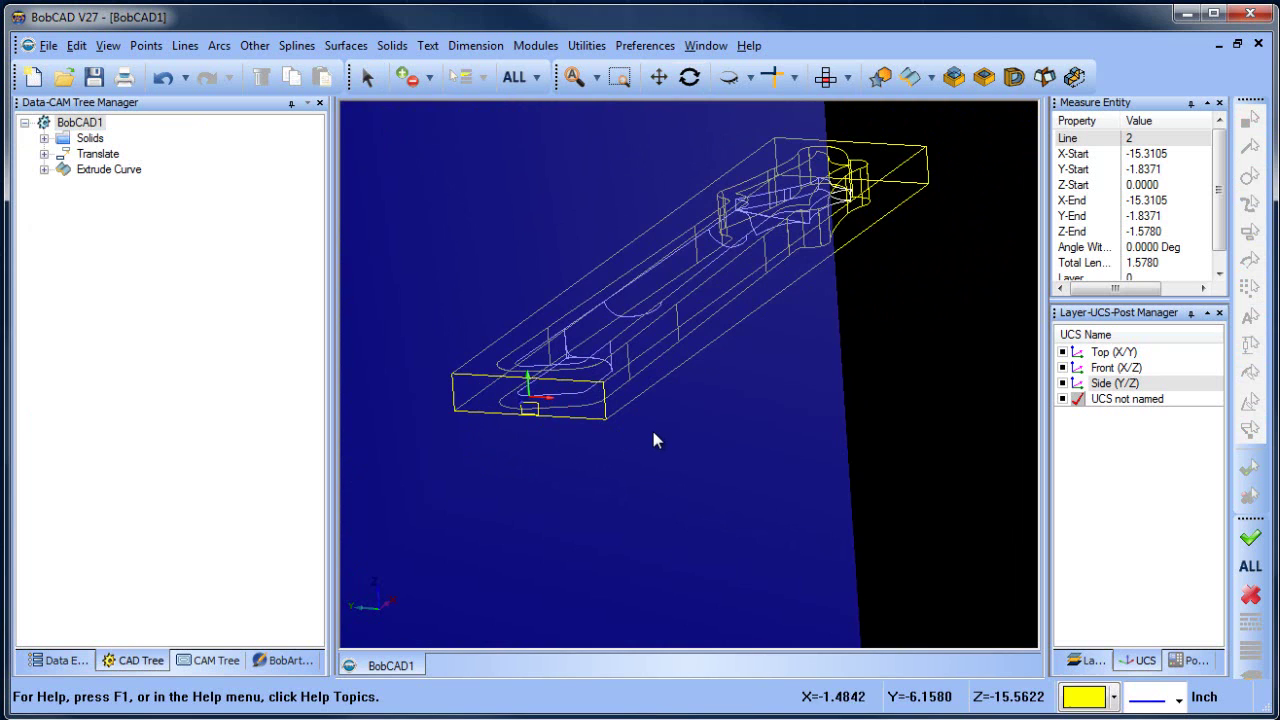
mouse_move(653, 432)
middle_mouse_down()
mouse_move(726, 456)
mouse_move(733, 513)
mouse_move(726, 446)
middle_mouse_up()
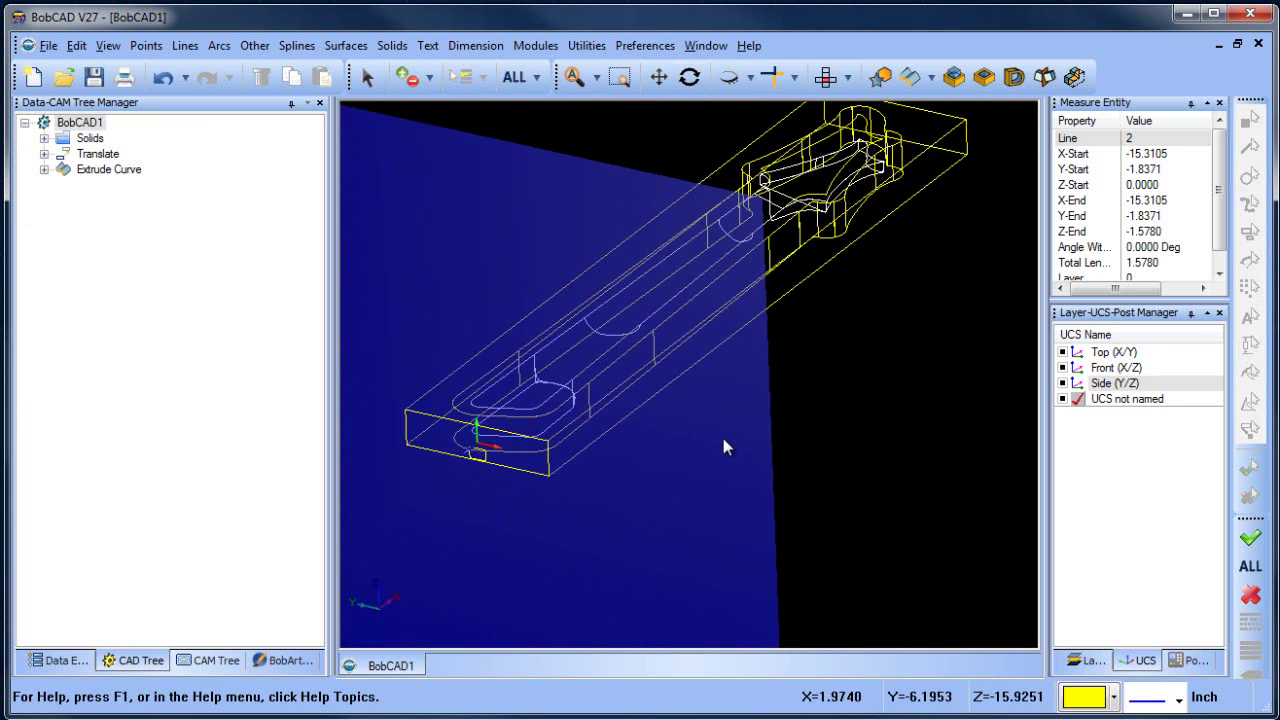
left_click(349, 47)
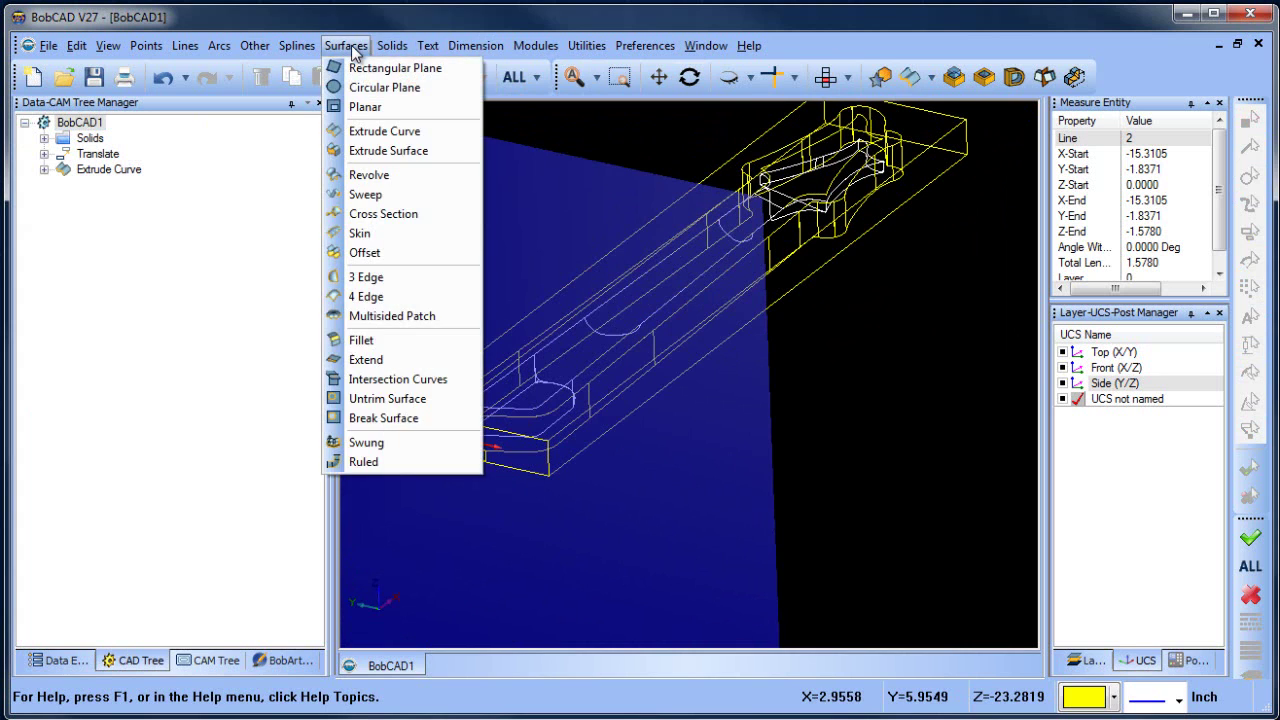
left_click(401, 48)
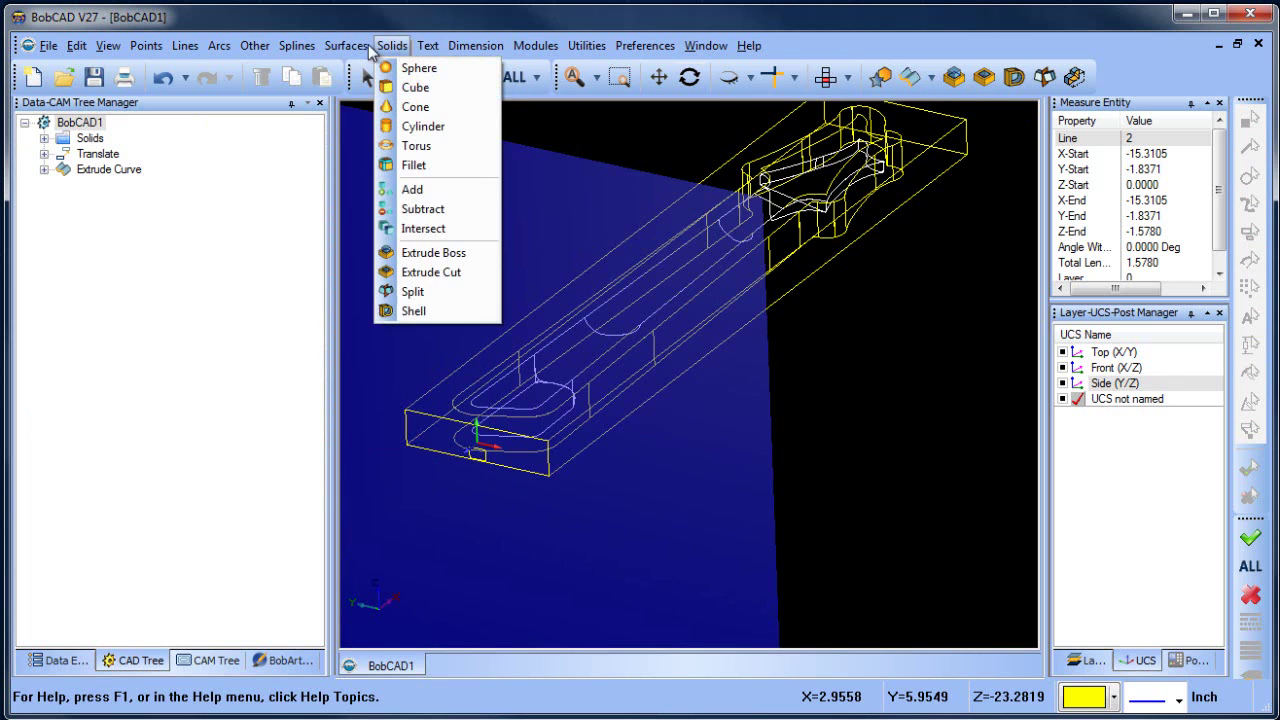
mouse_move(347, 46)
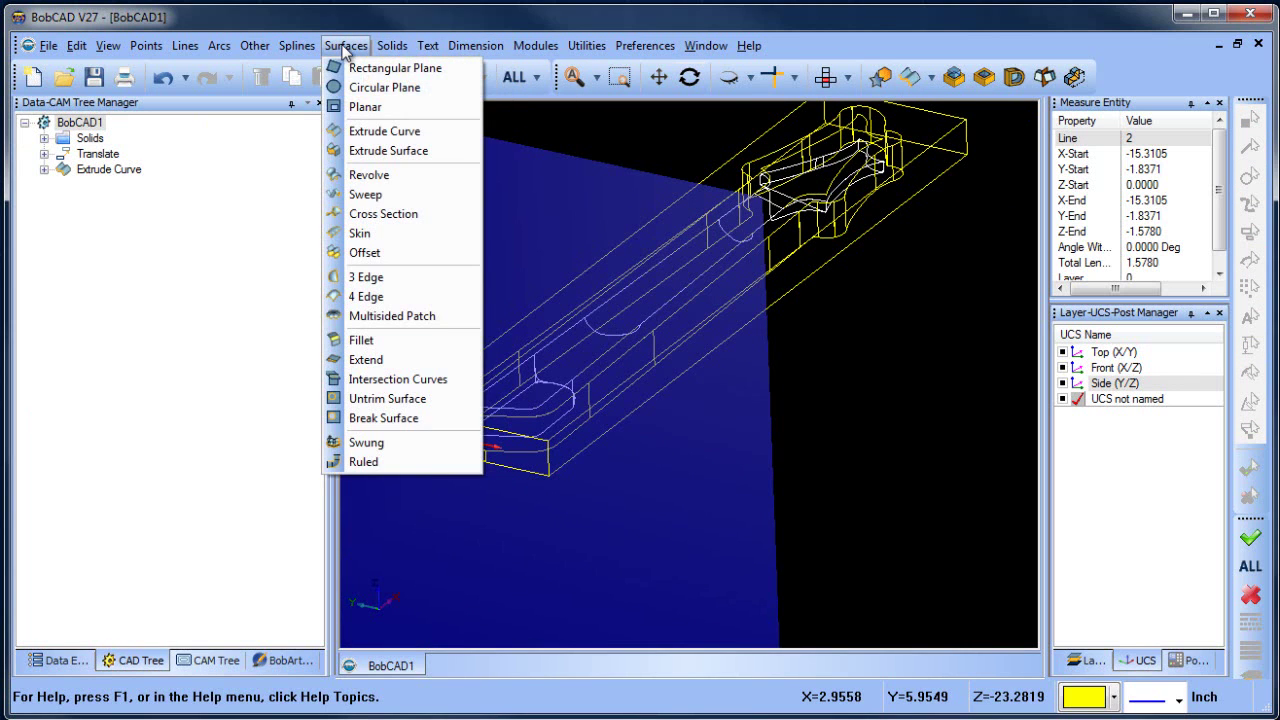
left_click(386, 133)
right_click(698, 436)
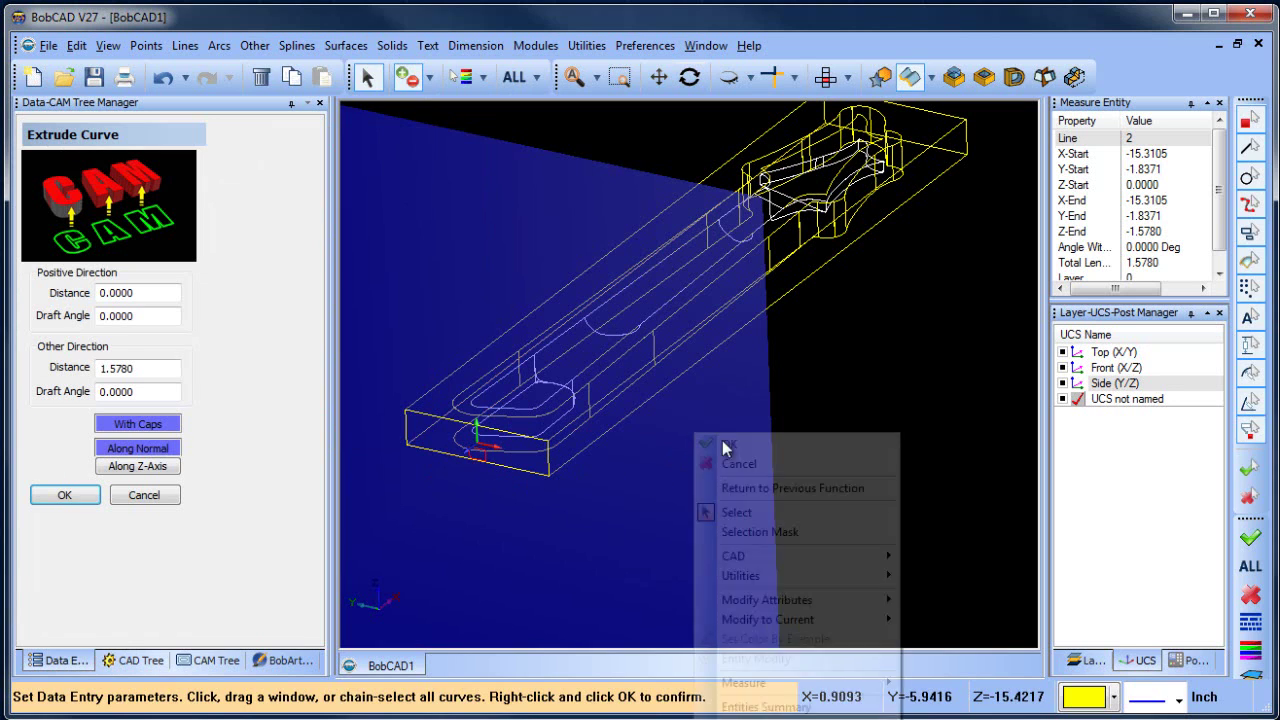
left_click(714, 445)
Stretch the extrusion's other-direction distance to about 4.435 inches into the frame and create the support bar.
middle_click_drag(700, 457, 676, 498)
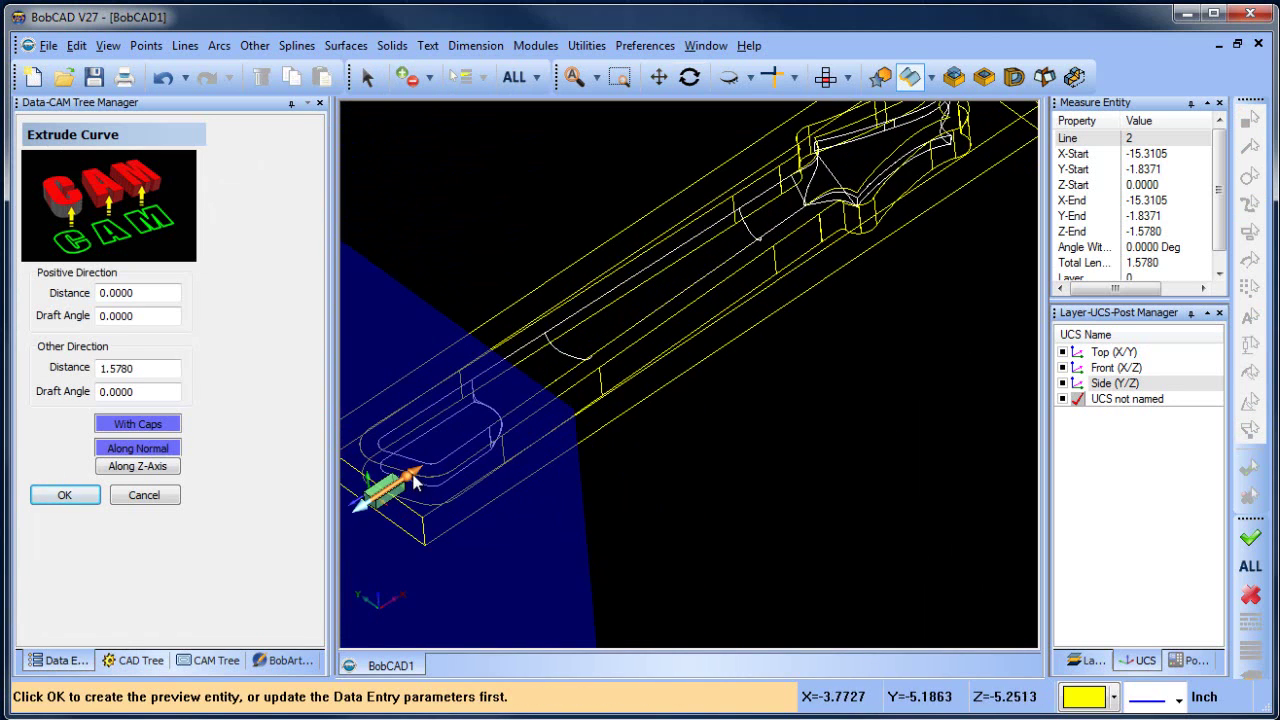
left_click_drag(413, 475, 468, 440)
middle_click_drag(750, 507, 734, 476)
scroll(697, 447, "down", 3)
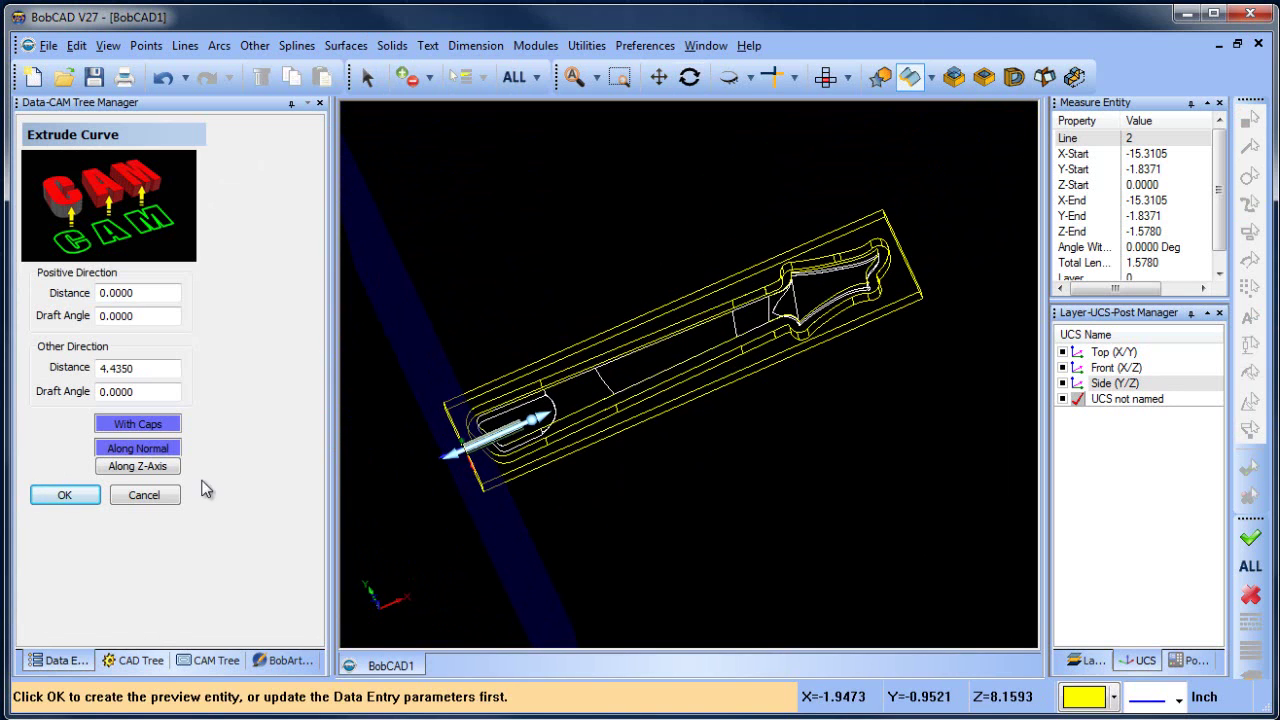
left_click(74, 498)
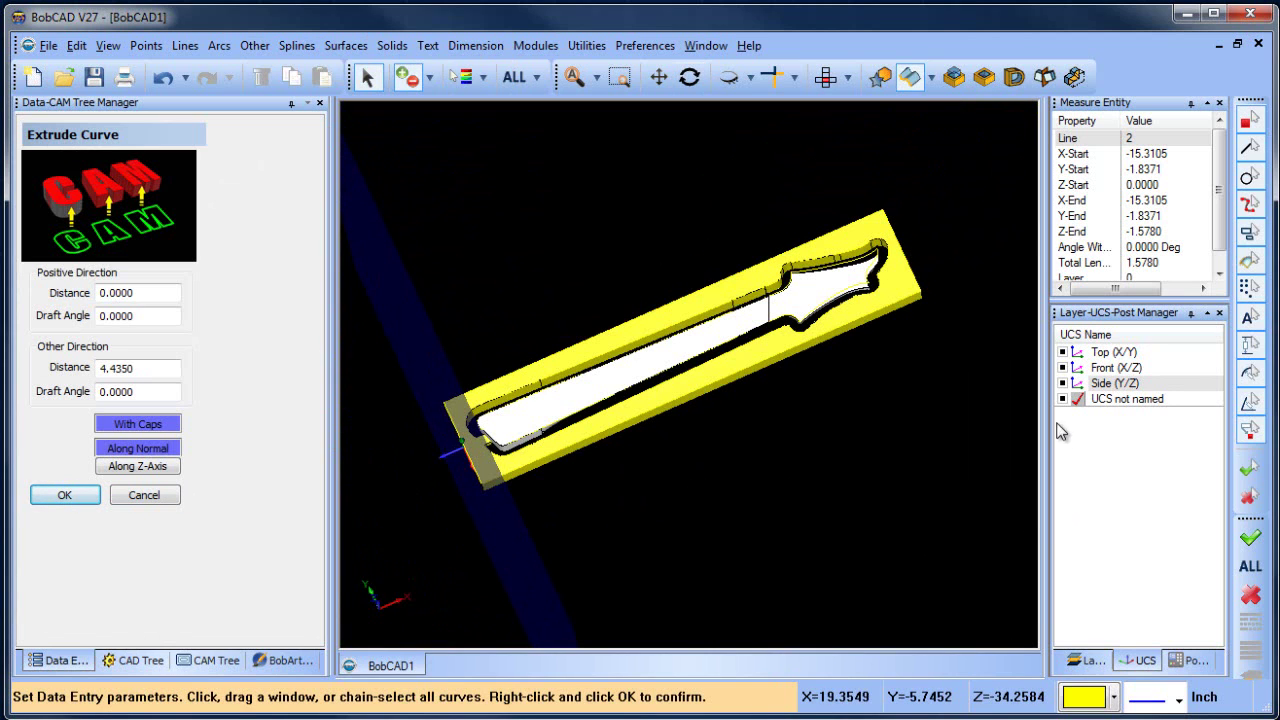
Make the Top (X/Y) UCS active and display the model in wireframe from a low side angle.
double_click(1090, 355)
mouse_move(734, 451)
middle_mouse_down()
mouse_move(694, 286)
mouse_move(717, 457)
mouse_move(709, 363)
mouse_move(735, 398)
mouse_move(629, 417)
mouse_move(751, 394)
mouse_move(726, 400)
mouse_move(735, 375)
mouse_move(720, 357)
mouse_move(788, 334)
mouse_move(800, 351)
mouse_move(700, 250)
middle_mouse_up()
key("ctrl+w")
Translate the support bar upward along the Z axis by about 0.898 inch using drag placement.
left_click(587, 45)
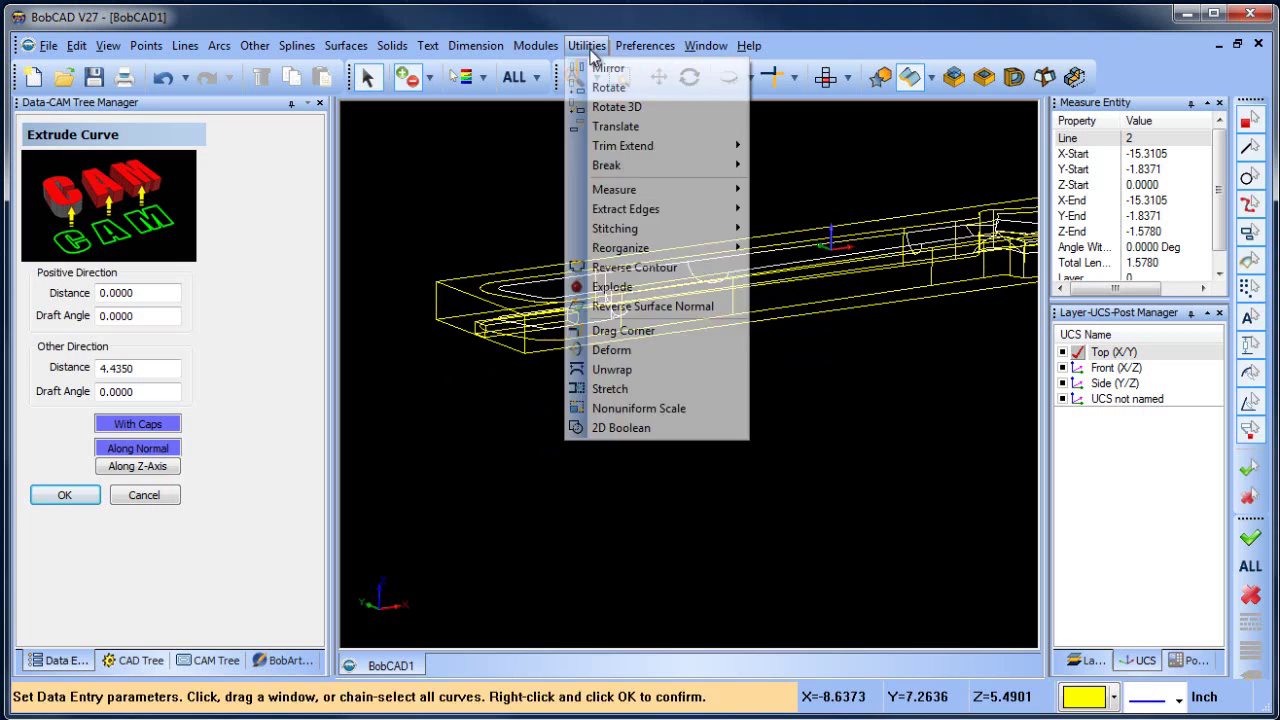
left_click(615, 126)
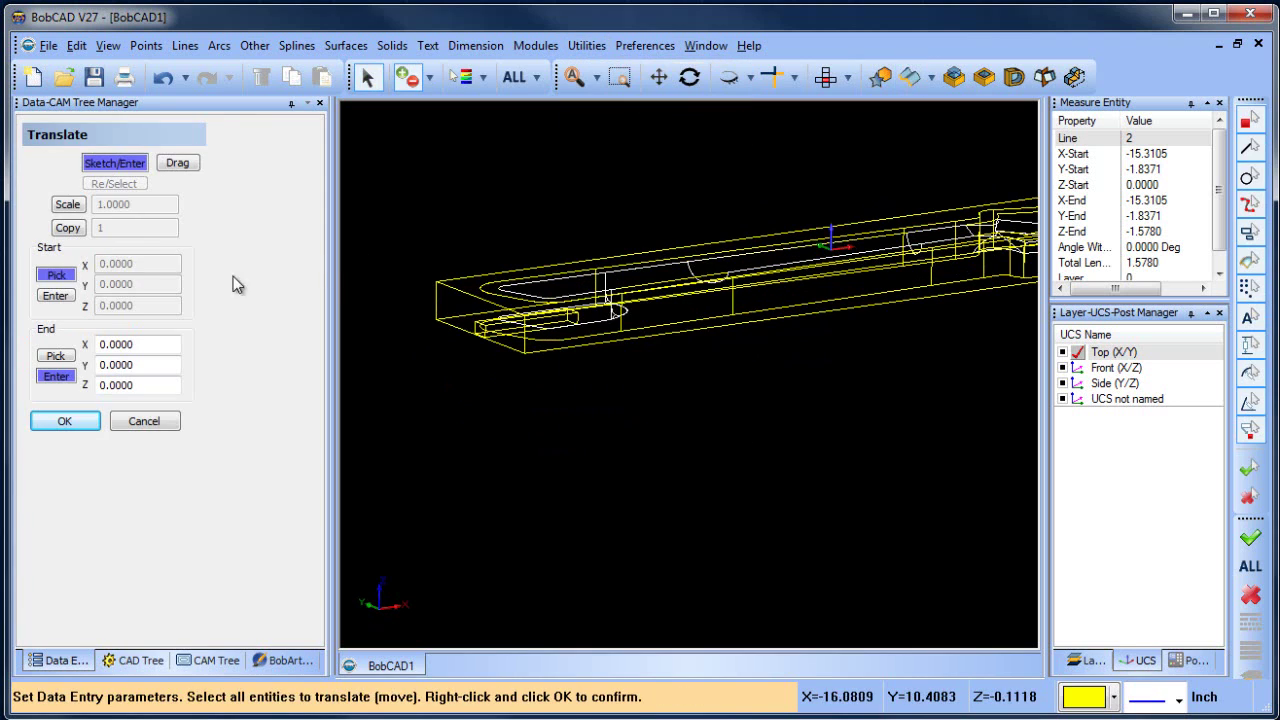
left_click(489, 337)
right_click(490, 340)
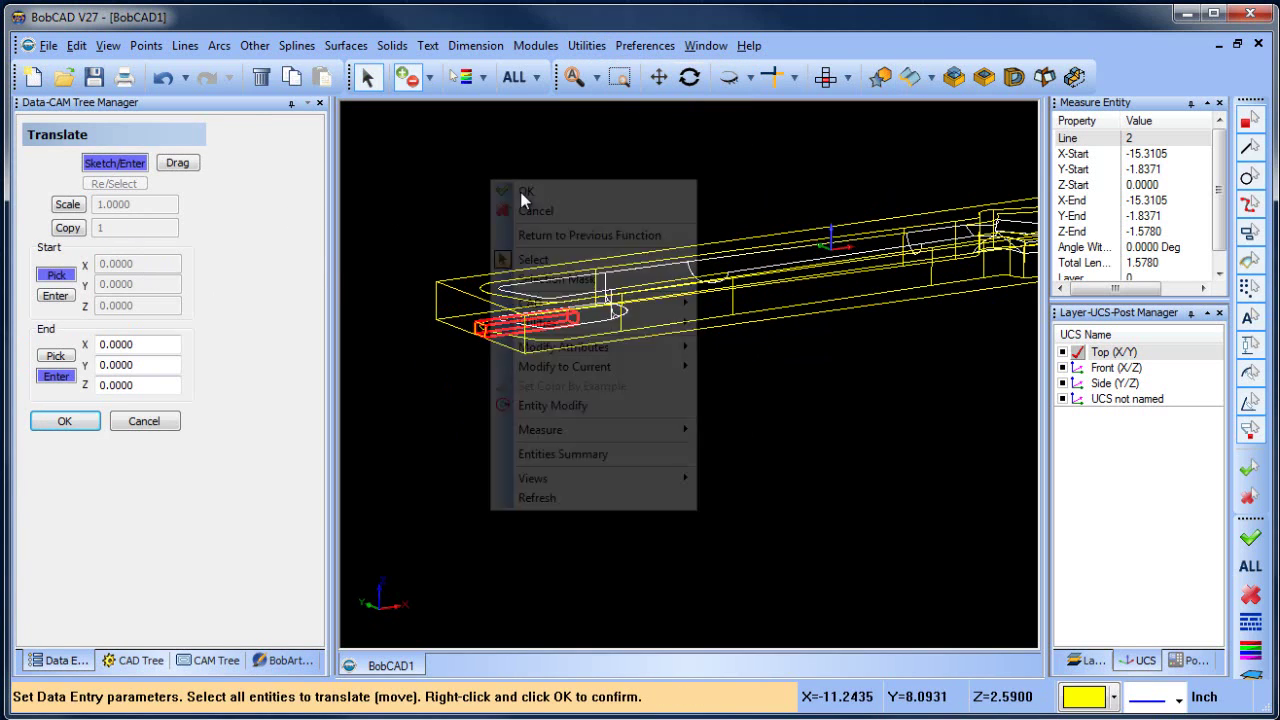
left_click(529, 195)
left_click(180, 166)
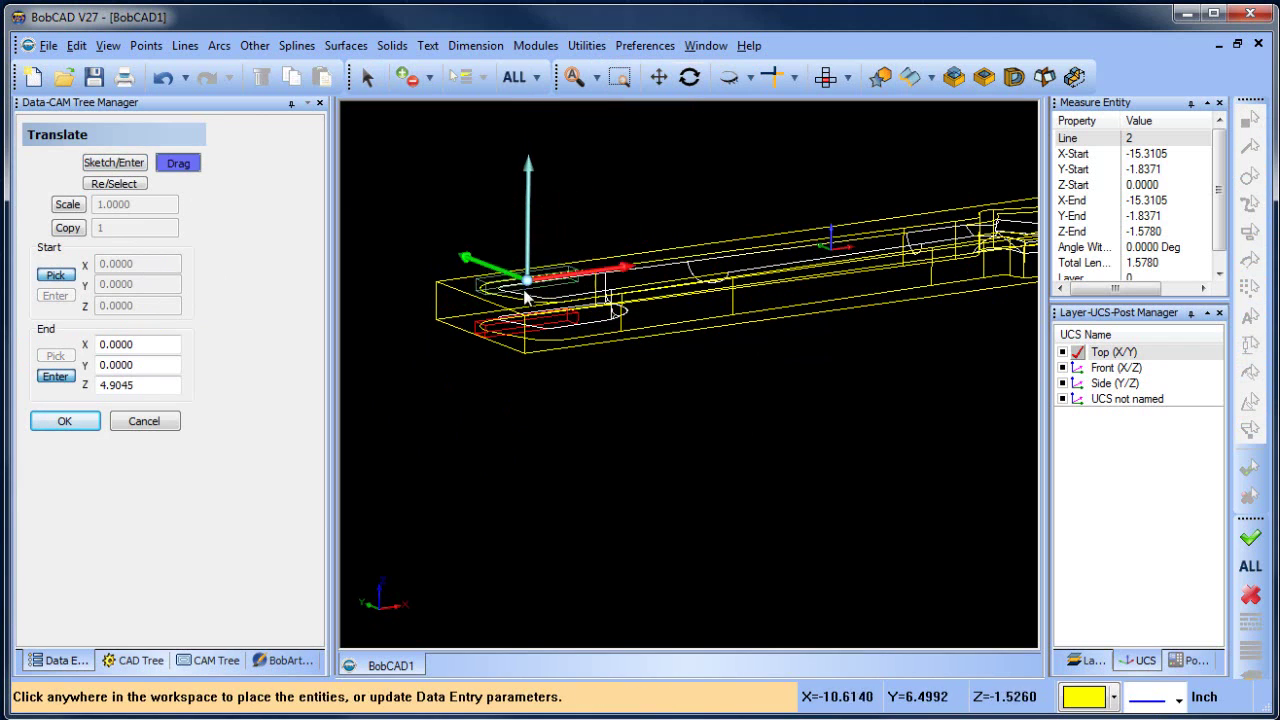
left_click(600, 326)
middle_click_drag(692, 366, 686, 426)
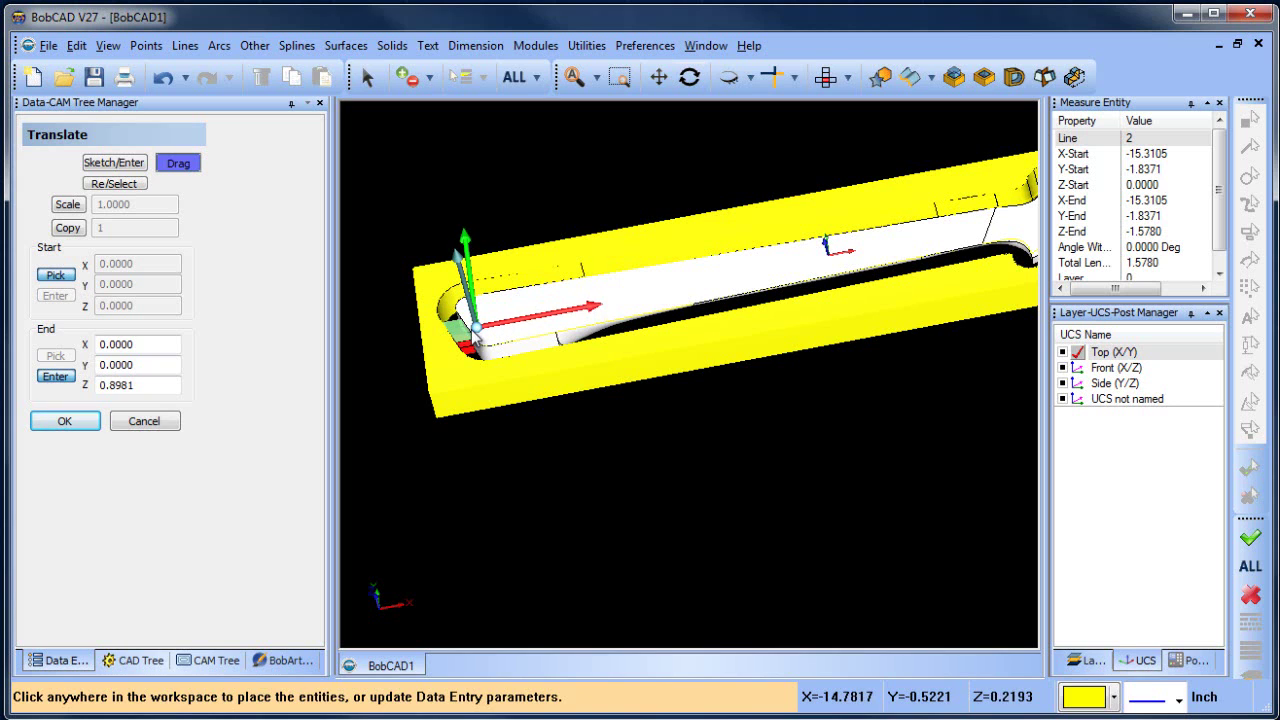
left_click(136, 425)
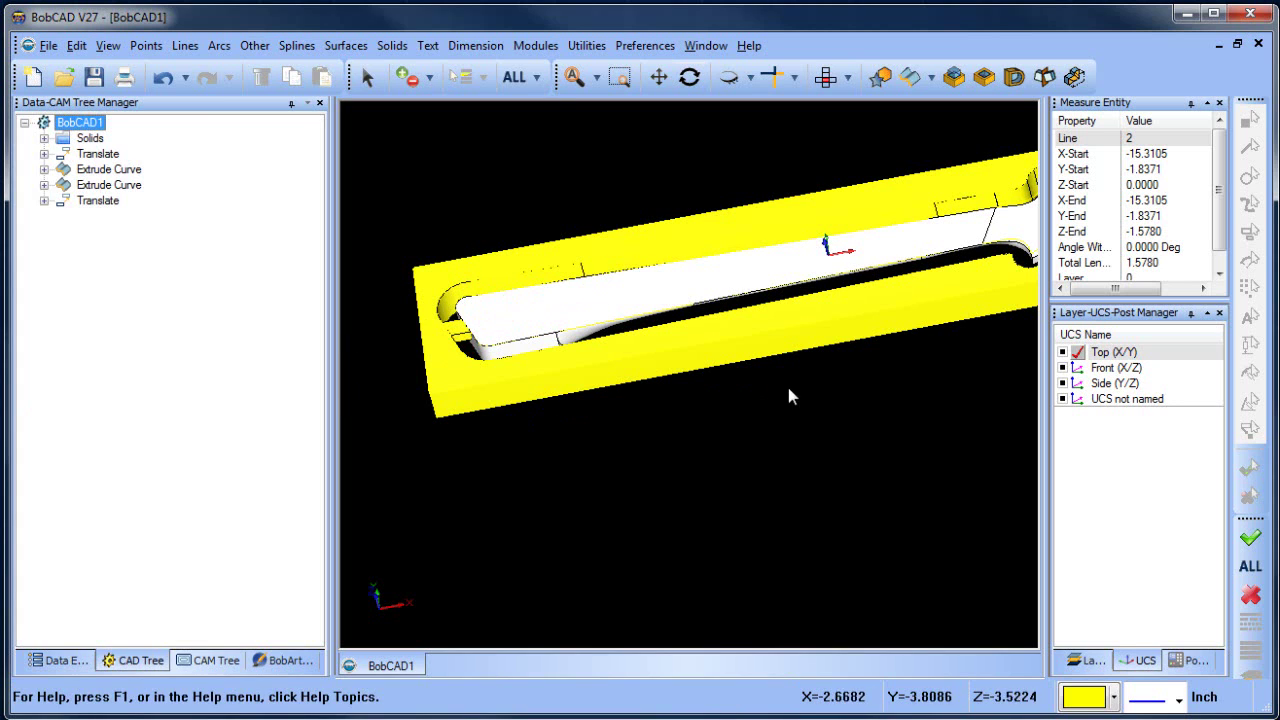
Add a new layer after layer 003 and make it the active layer.
middle_click_drag(787, 388, 684, 376)
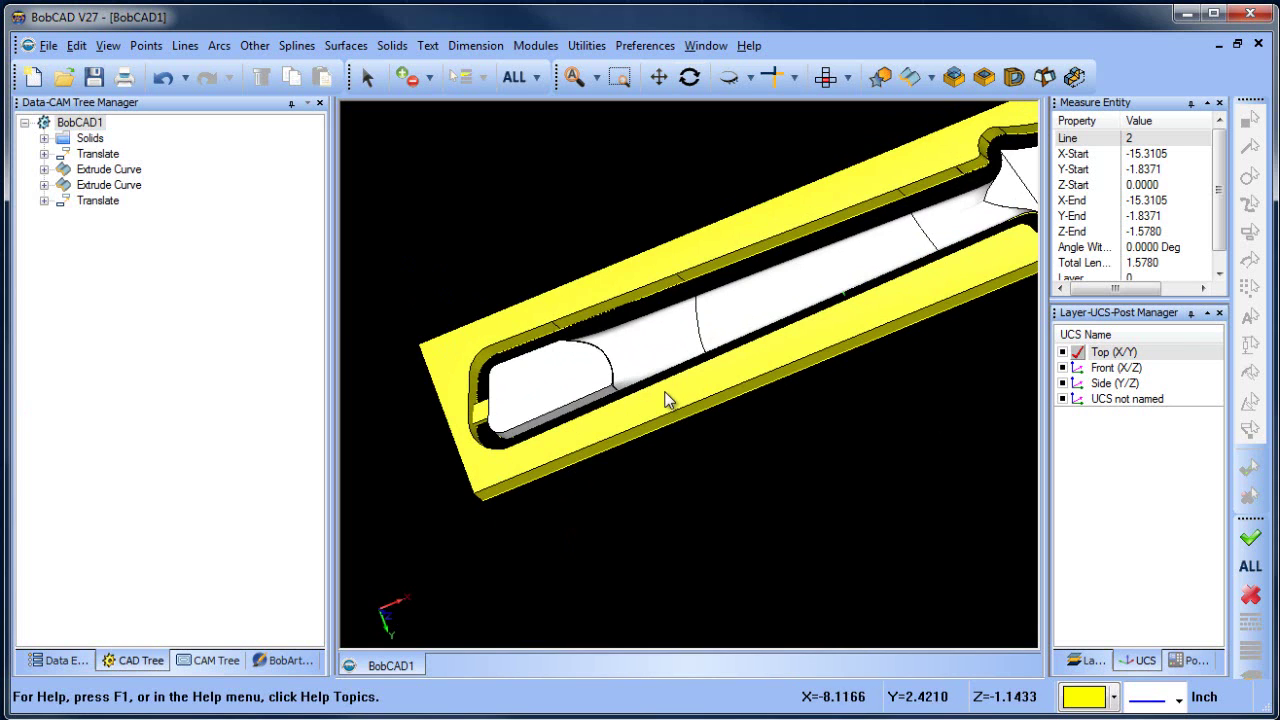
scroll(669, 402, "down", 3)
middle_click_drag(671, 426, 723, 420)
left_click(1089, 661)
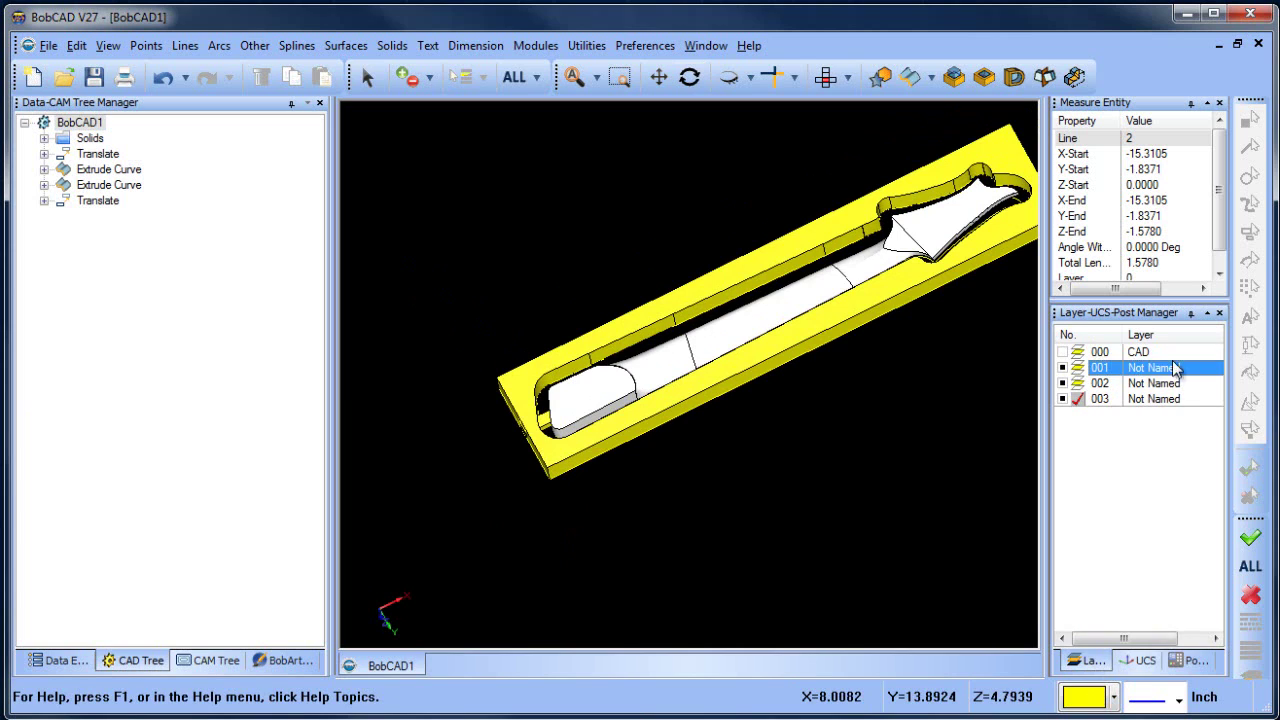
right_click(1150, 418)
left_click(1205, 430)
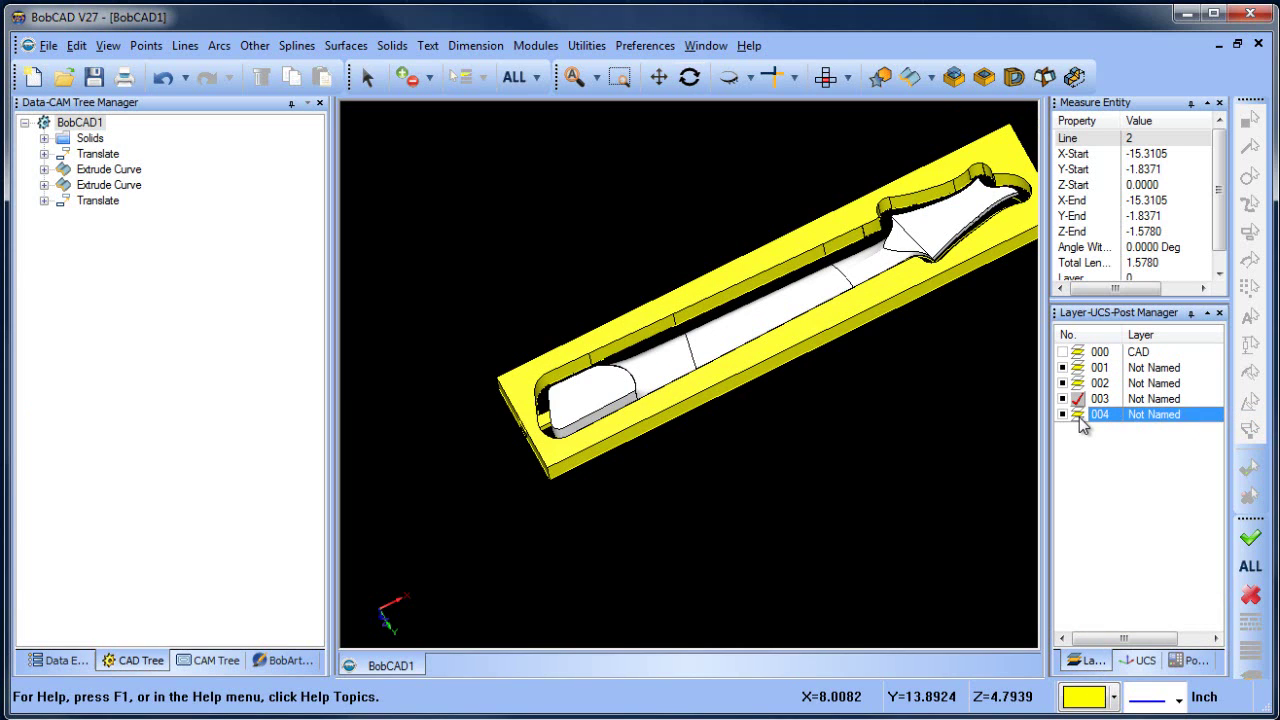
Hide layers 001, 002 and 003 so only the new empty layer stays displayed.
left_click(1063, 368)
mouse_move(829, 423)
middle_mouse_down()
mouse_move(814, 377)
mouse_move(840, 440)
middle_mouse_up()
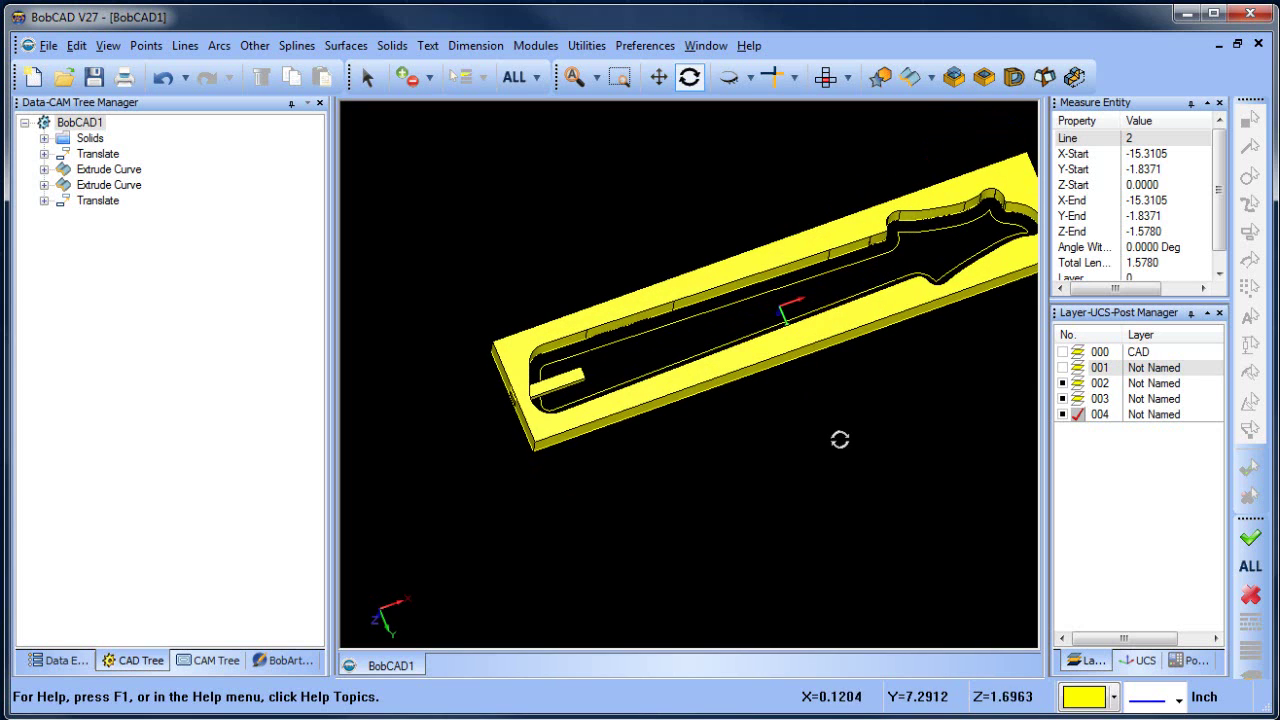
left_click(1063, 383)
left_click(1063, 399)
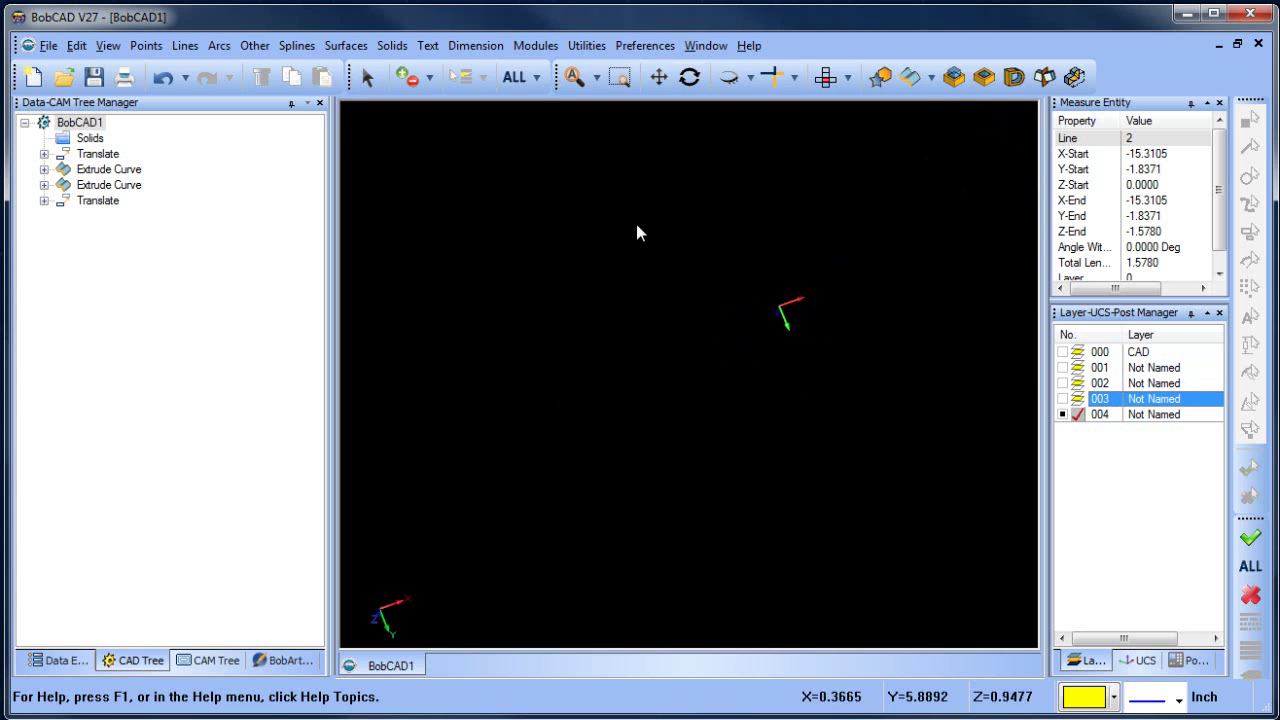
left_click(587, 45)
mouse_move(689, 208)
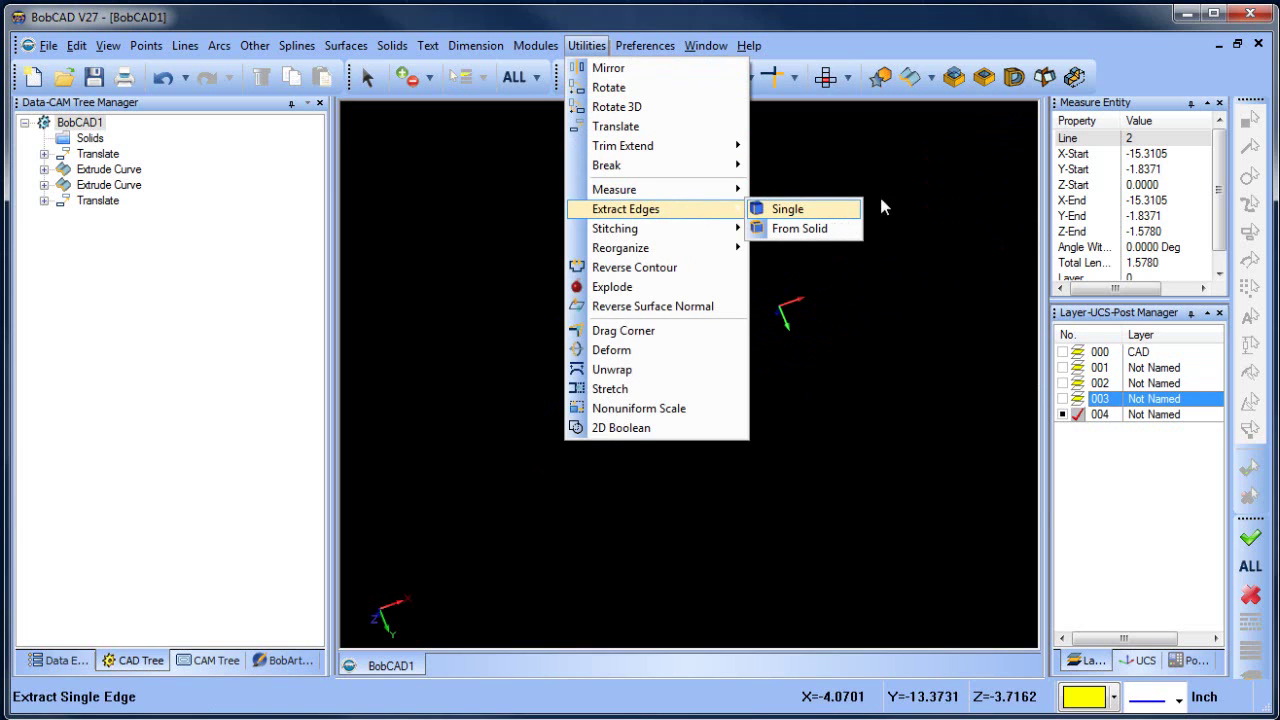
right_click(911, 177)
left_click(932, 208)
Isolate the neck's outline curve by displaying layer 002, making it active, and keeping the neck model on layer 001 hidden.
left_click(1062, 368)
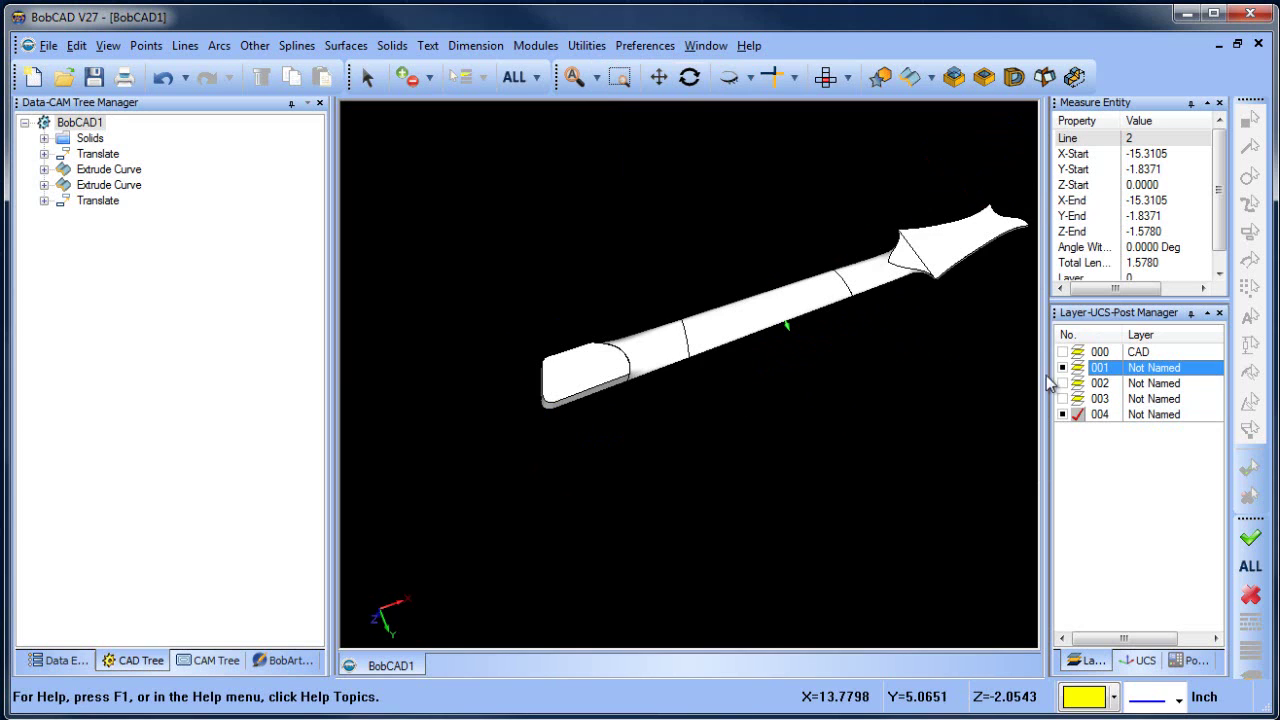
middle_click_drag(834, 403, 846, 391)
left_click(1064, 384)
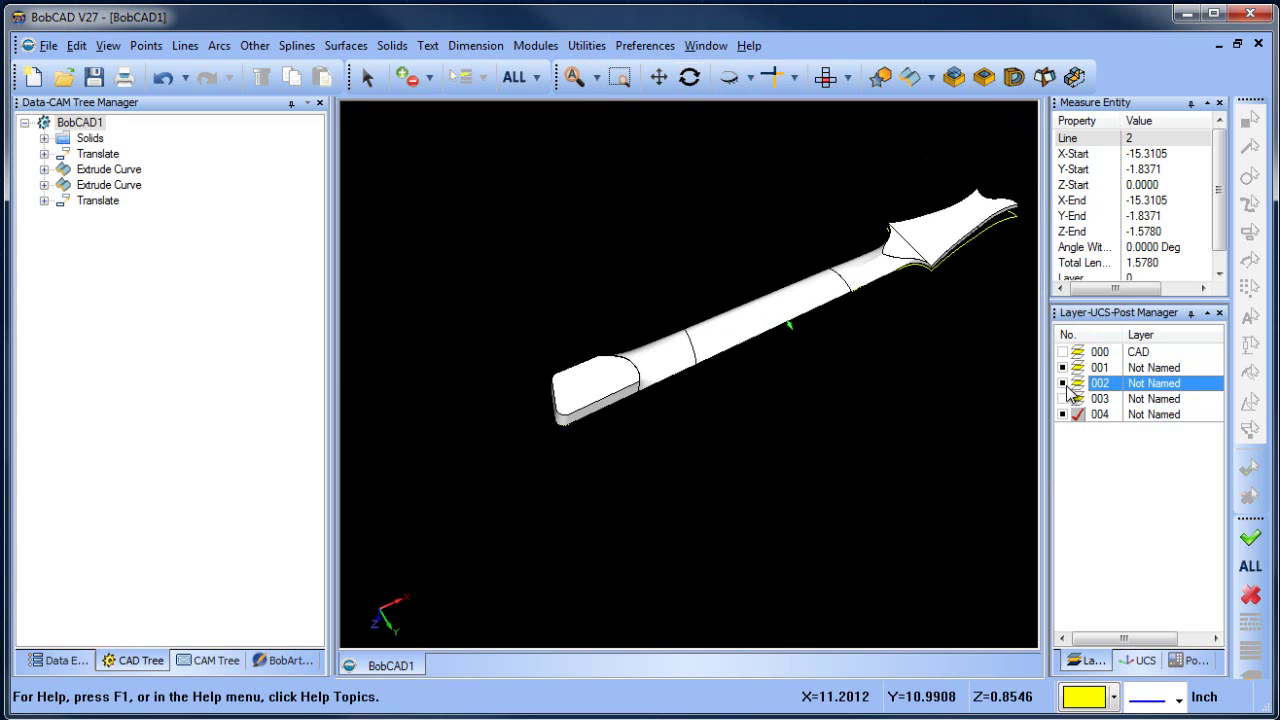
left_click(1063, 367)
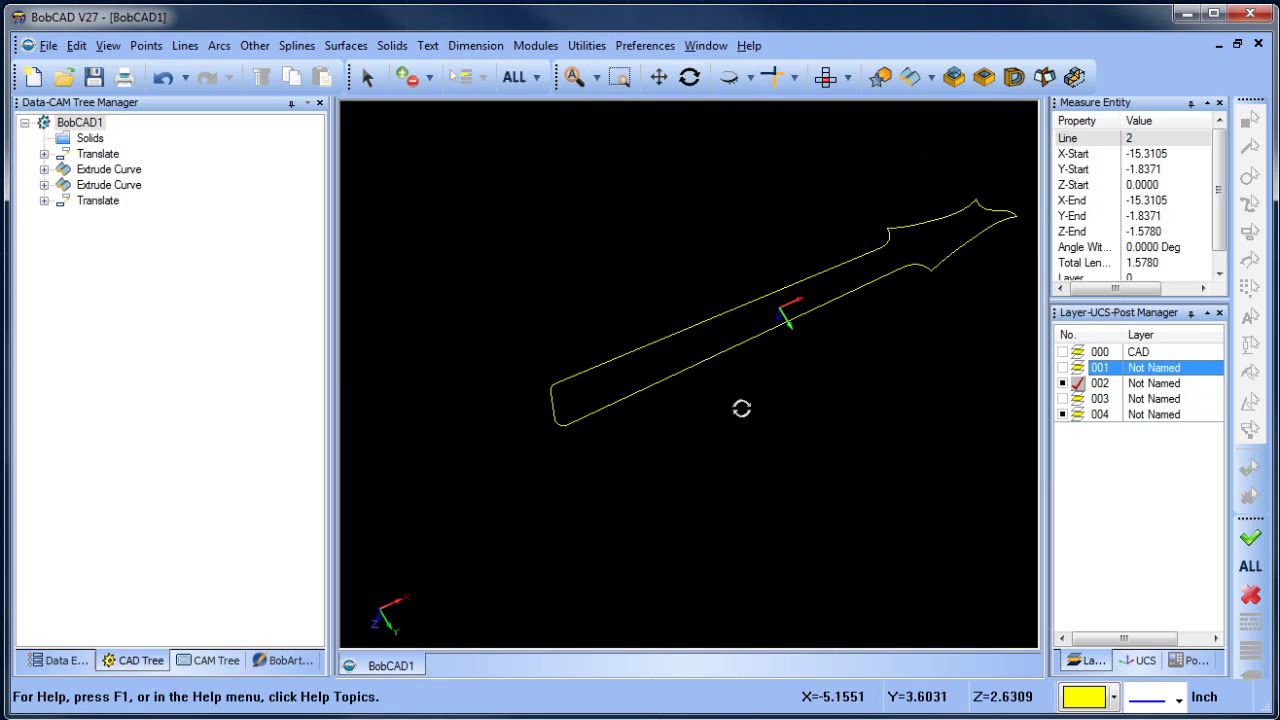
middle_click_drag(743, 409, 787, 385)
scroll(812, 355, "up", 2)
middle_click_drag(977, 246, 834, 338, "ctrl")
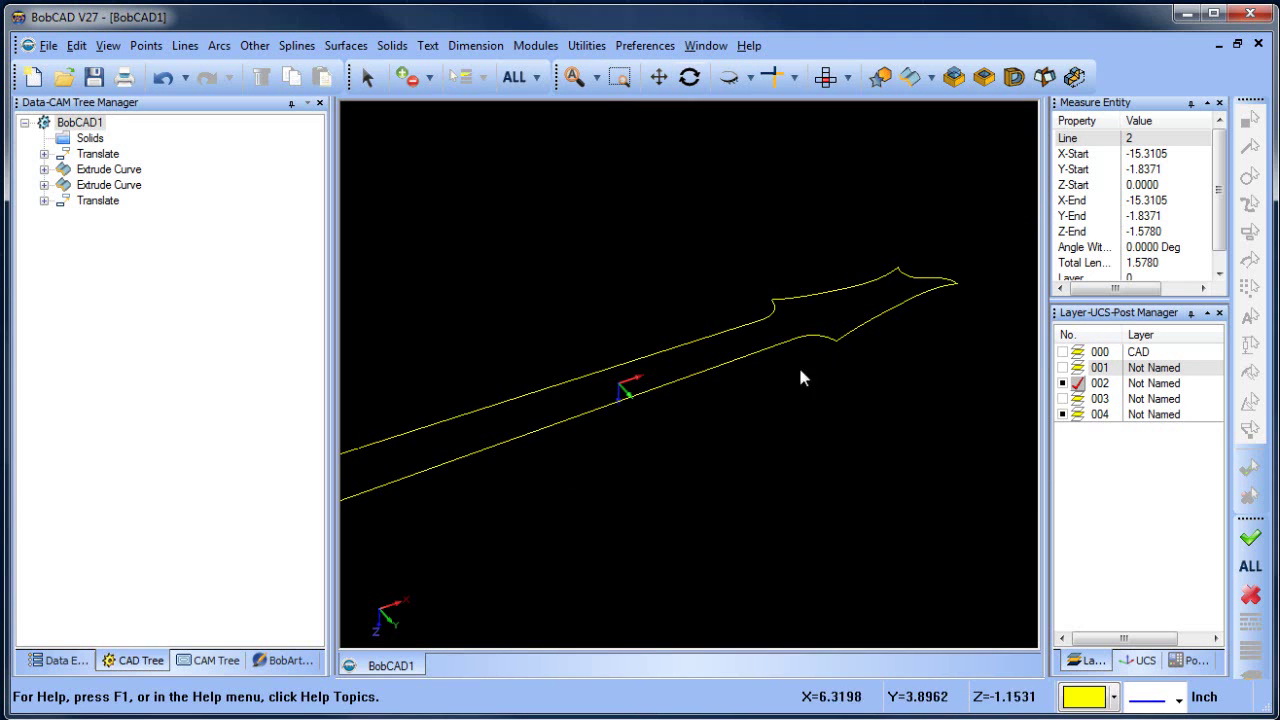
scroll(798, 364, "down", 1)
middle_click_drag(752, 430, 829, 473)
Display layers 003 and 001 again to show the frame and neck together with the outline.
left_click(1063, 399)
scroll(805, 398, "down", 2)
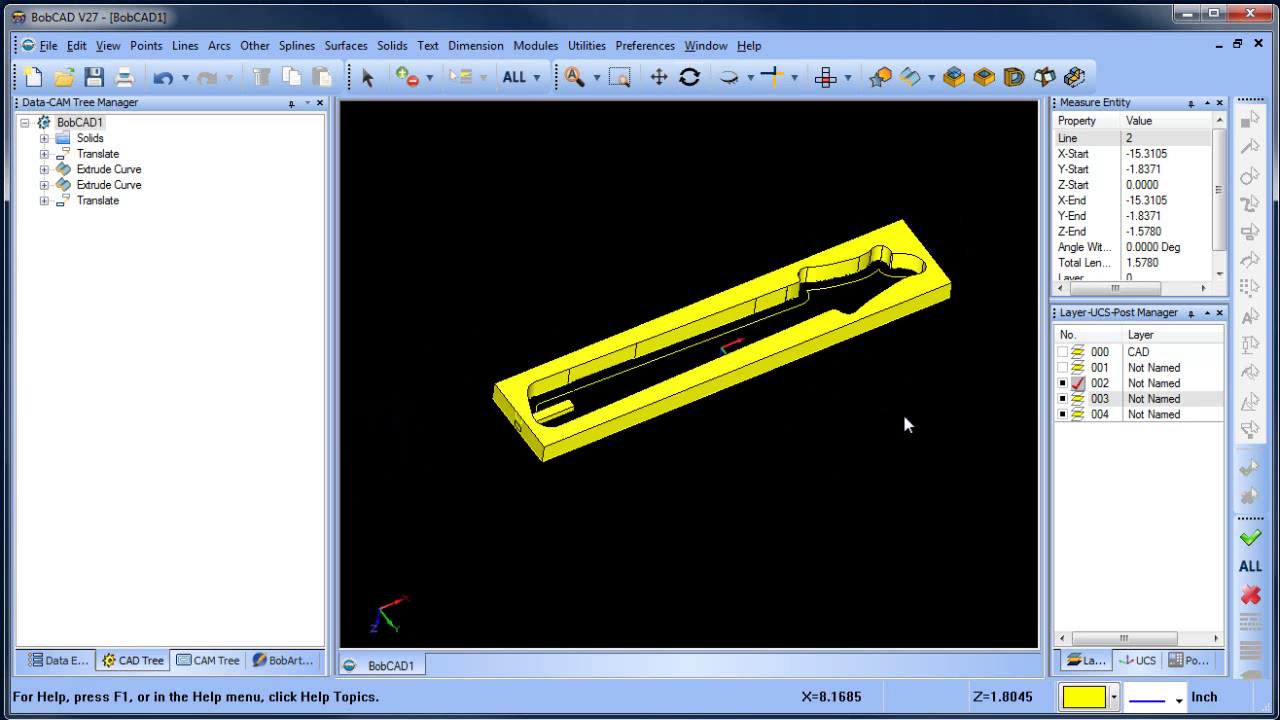
left_click(1063, 367)
middle_click_drag(846, 455, 591, 545)
middle_click_drag(708, 422, 608, 385)
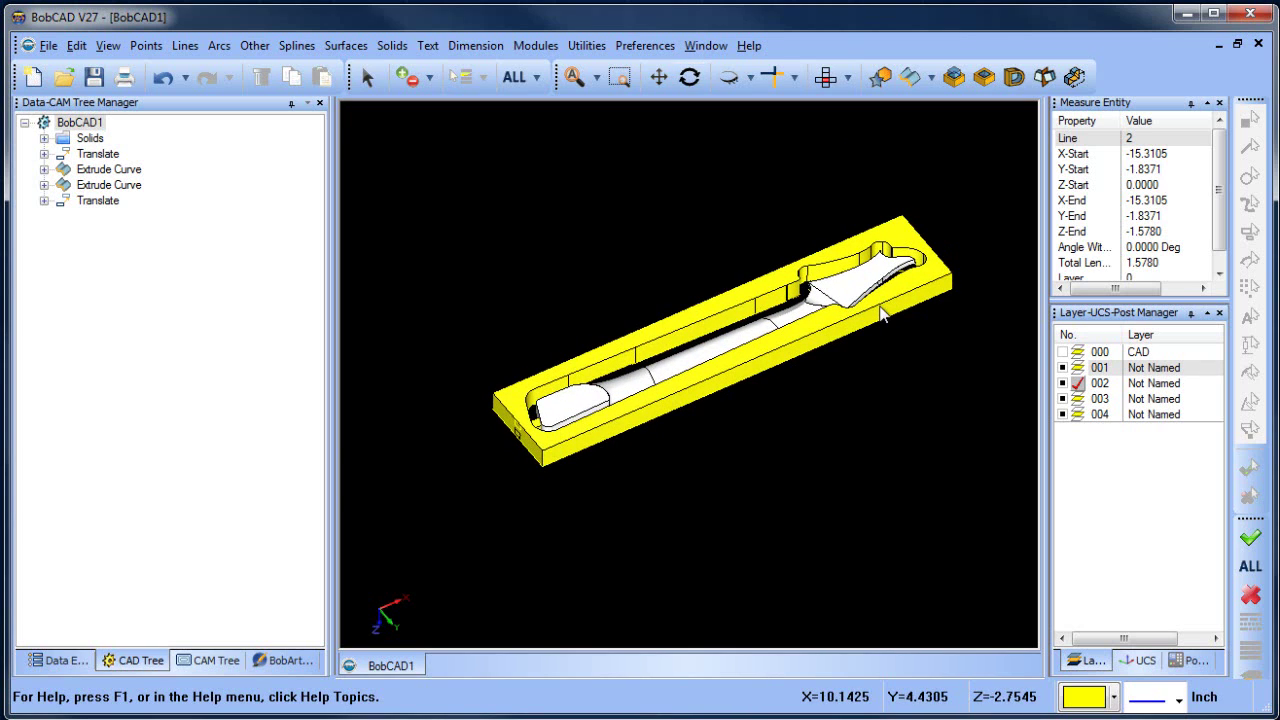